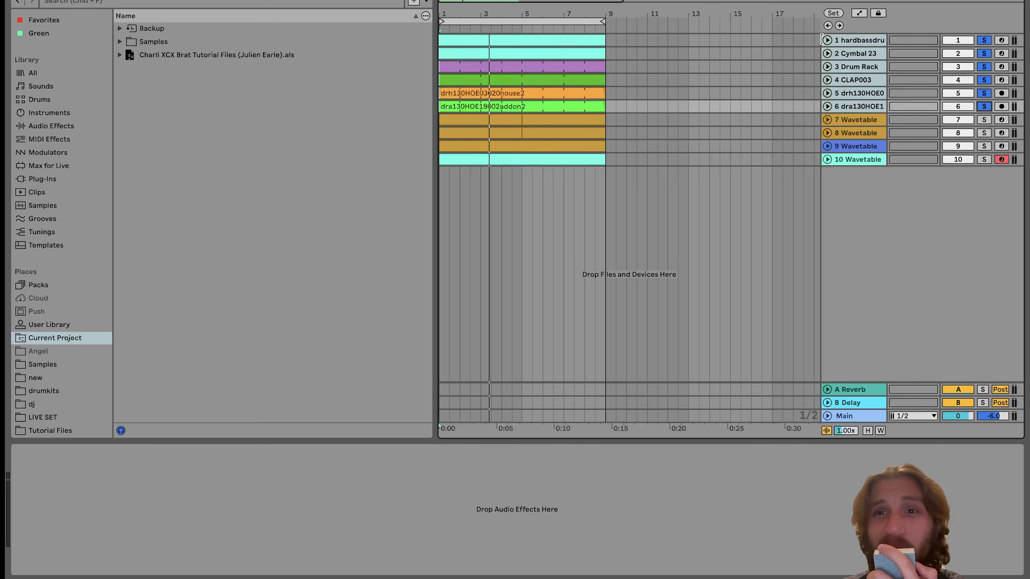
pyautogui.keyDown('alt'); pyautogui.click(827, 39); pyautogui.keyUp('alt')
pyautogui.scroll(2, 826, 41)
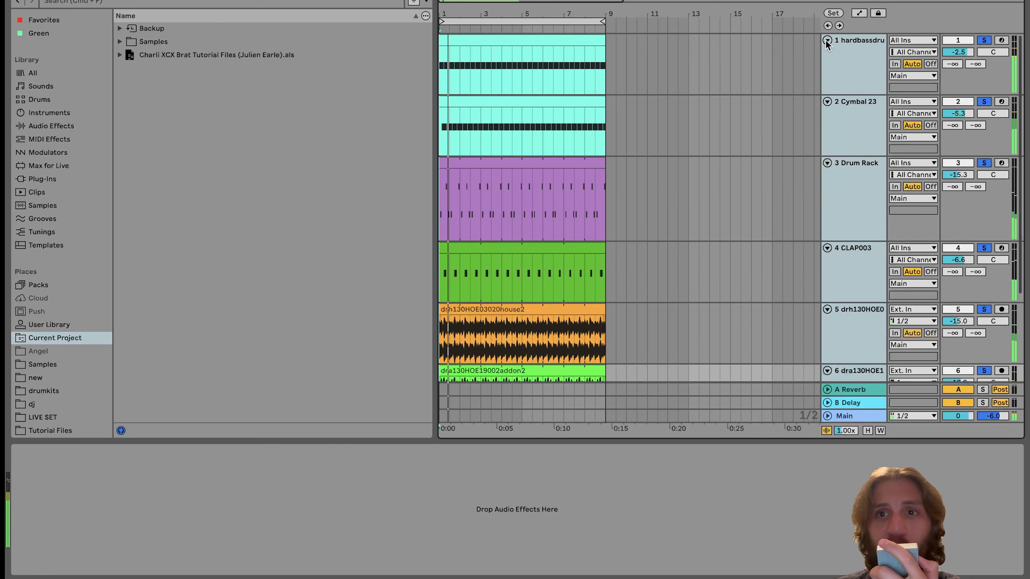
pyautogui.click(856, 61)
pyautogui.keyDown('alt'); pyautogui.click(827, 40); pyautogui.keyUp('alt')
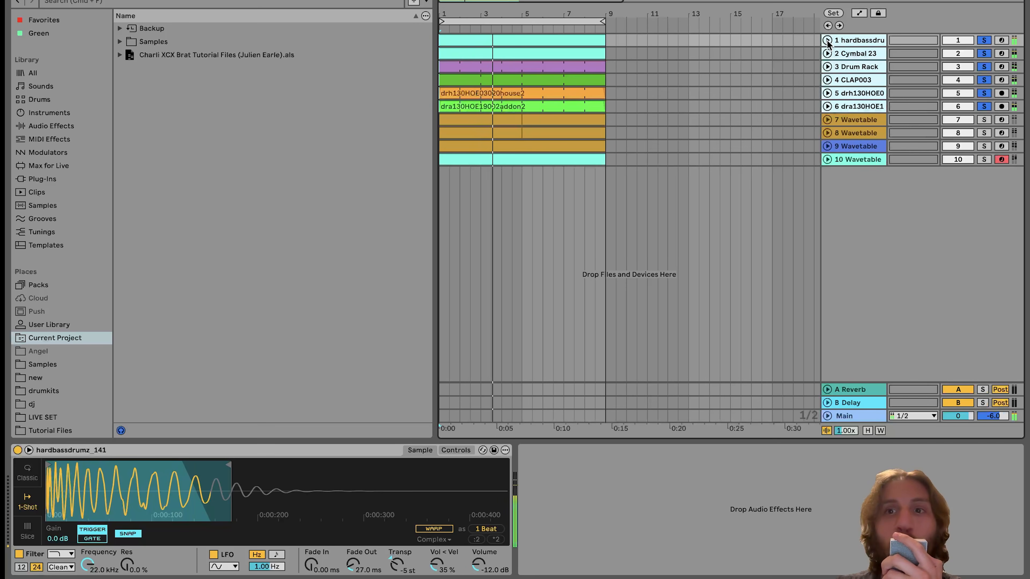
# Clear the existing solos, solo only track 1 (hardbassdru), unfold it and play the kick alone.
pyautogui.click(873, 44)
pyautogui.click(979, 42)
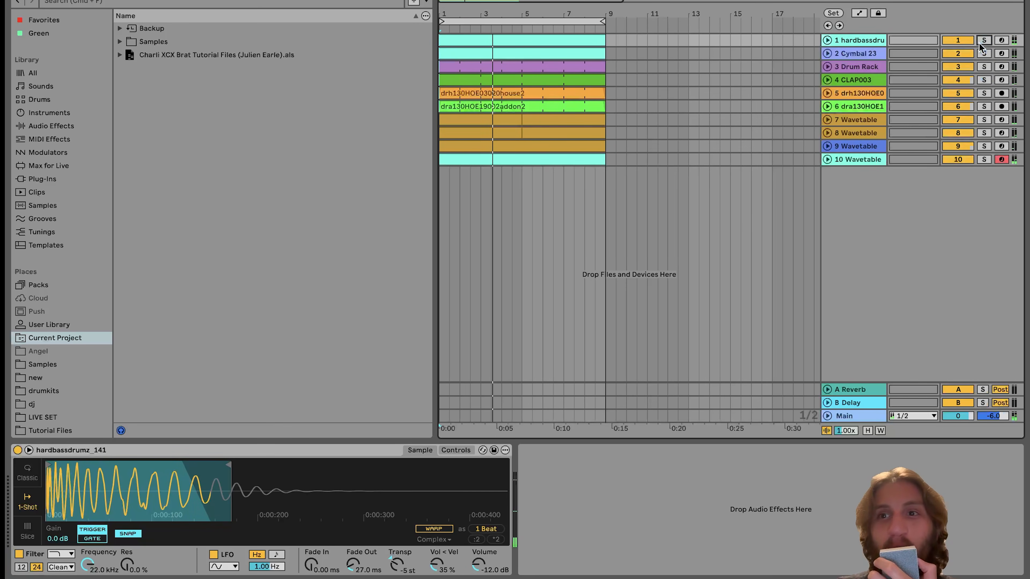
pyautogui.click(828, 40)
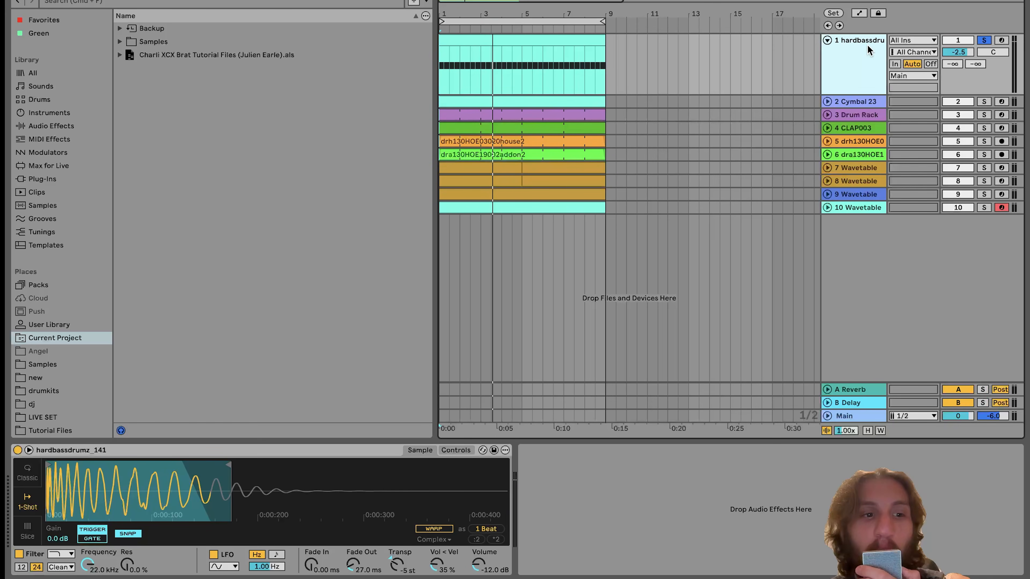
pyautogui.press('space')
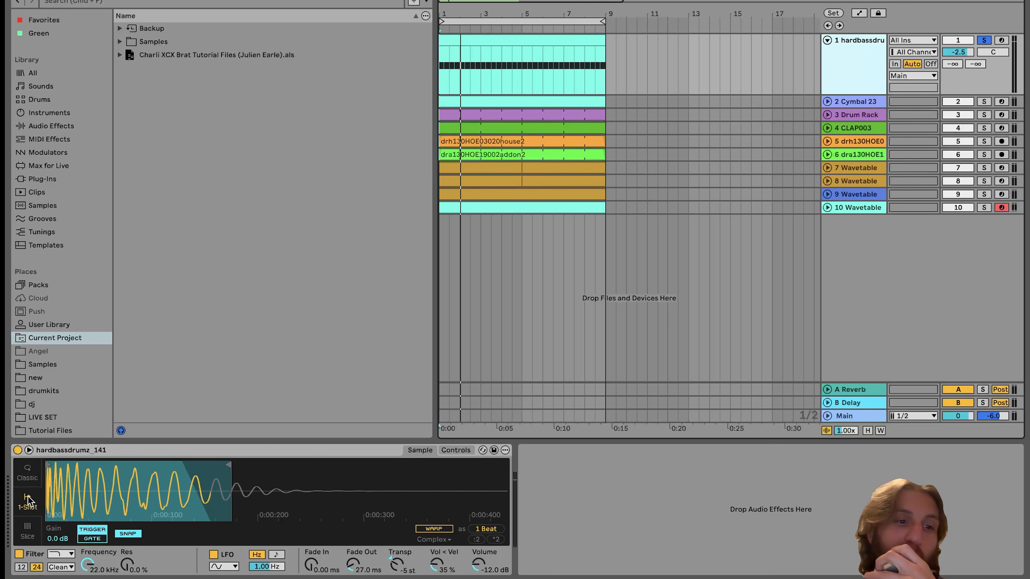
# Examine the start of the hardbassdrumz_141 sample waveform up close, restore the full waveform view and toggle playback.
pyautogui.moveTo(50, 497); pyautogui.dragTo(53, 521)
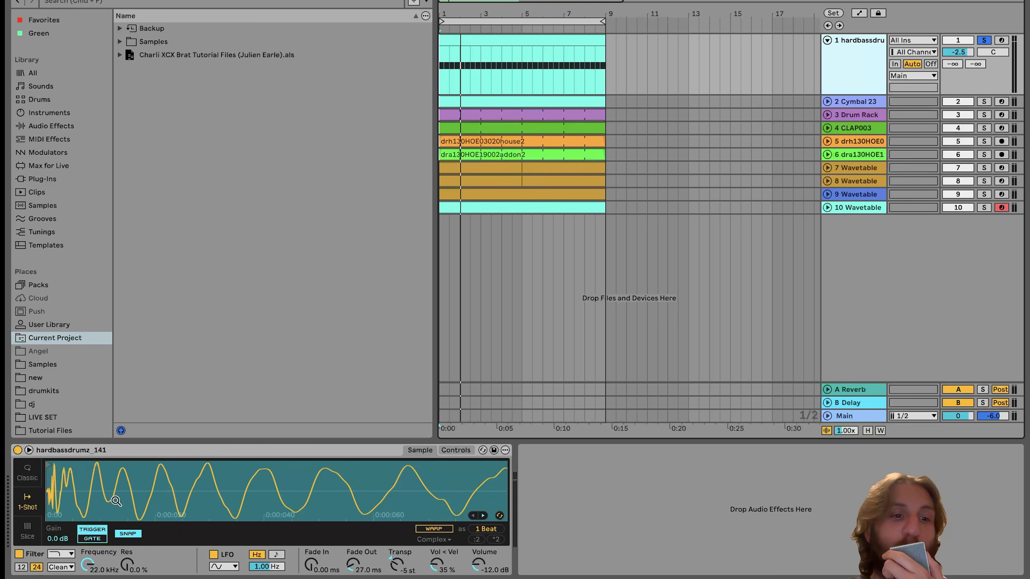
pyautogui.moveTo(135, 515); pyautogui.dragTo(64, 510)
pyautogui.press('space')
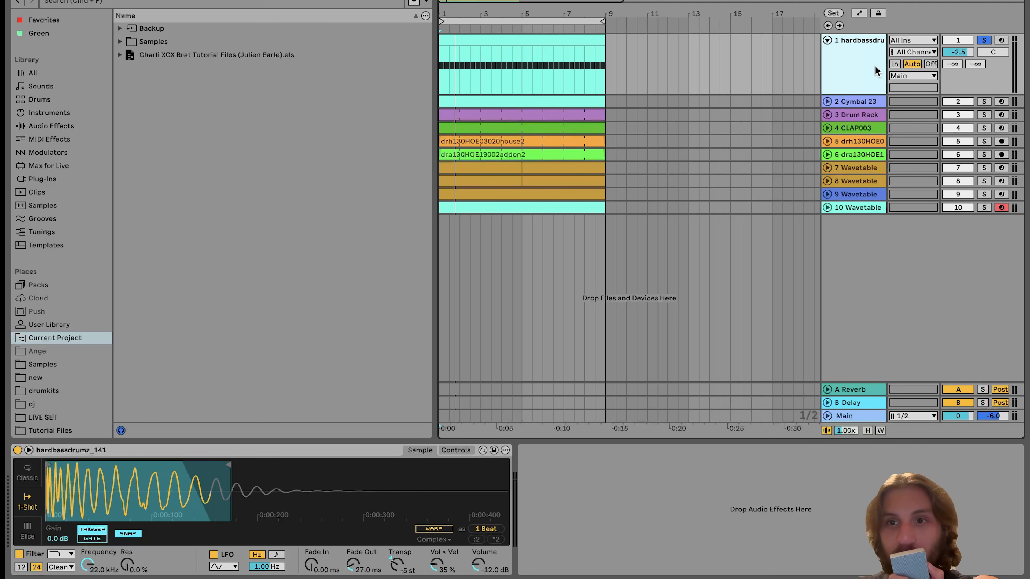
# Add the Cymbal 23 and Drum Rack tracks to the soloed kick, play them together and unfold Cymbal 23.
pyautogui.click(981, 102)
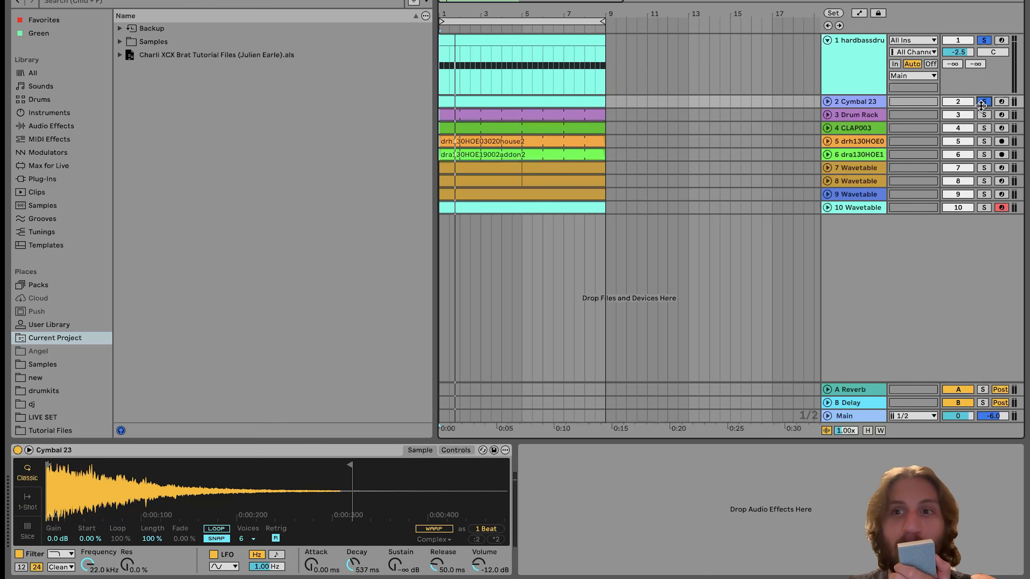
pyautogui.keyDown('super'); pyautogui.click(983, 113); pyautogui.keyUp('super')
pyautogui.press('space')
pyautogui.click(849, 102)
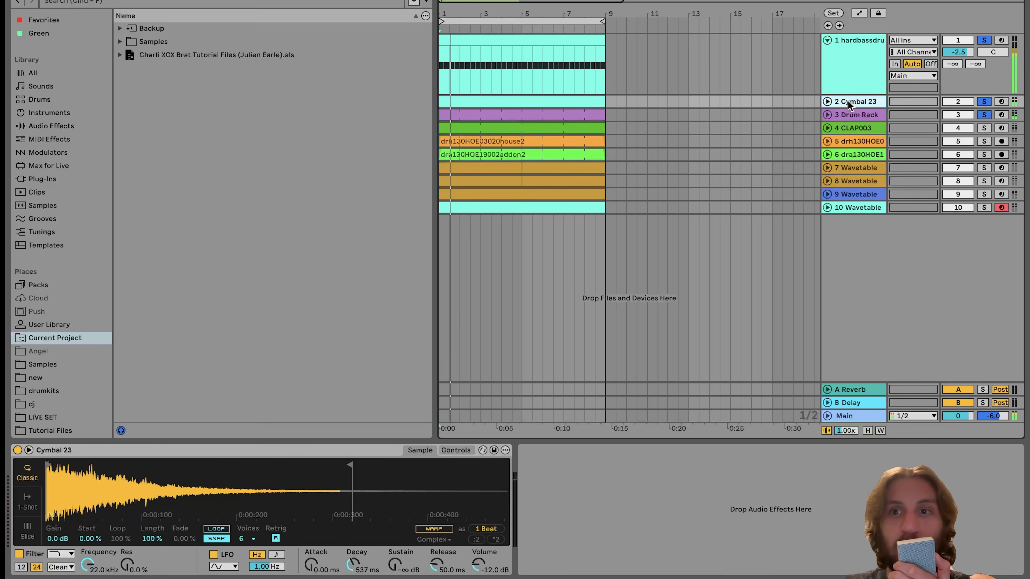
pyautogui.click(827, 102)
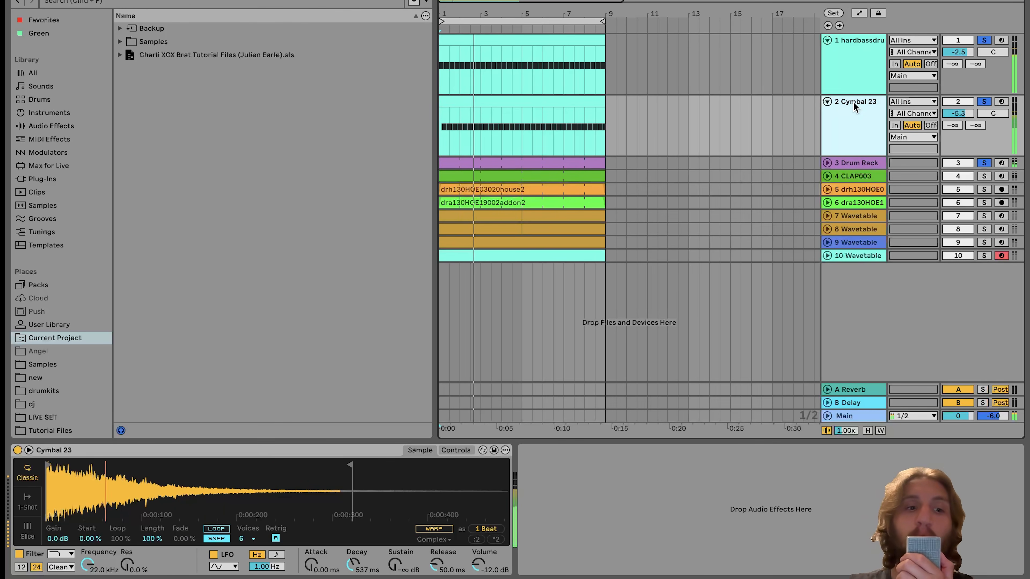
# Show the kick, Cymbal 23 and Drum Rack devices in turn, and unfold the Drum Rack track.
pyautogui.click(865, 73)
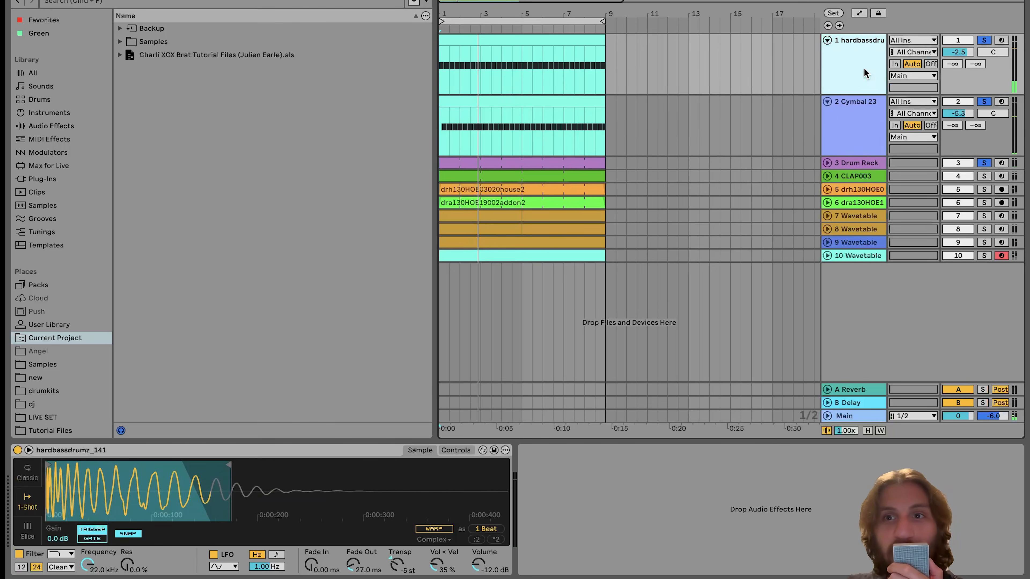
pyautogui.click(861, 119)
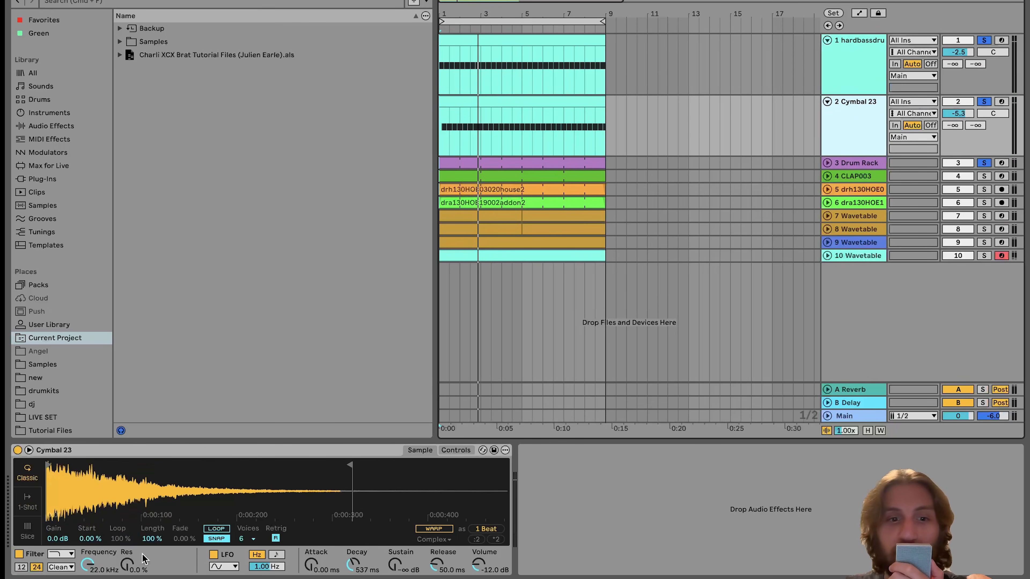
pyautogui.click(852, 164)
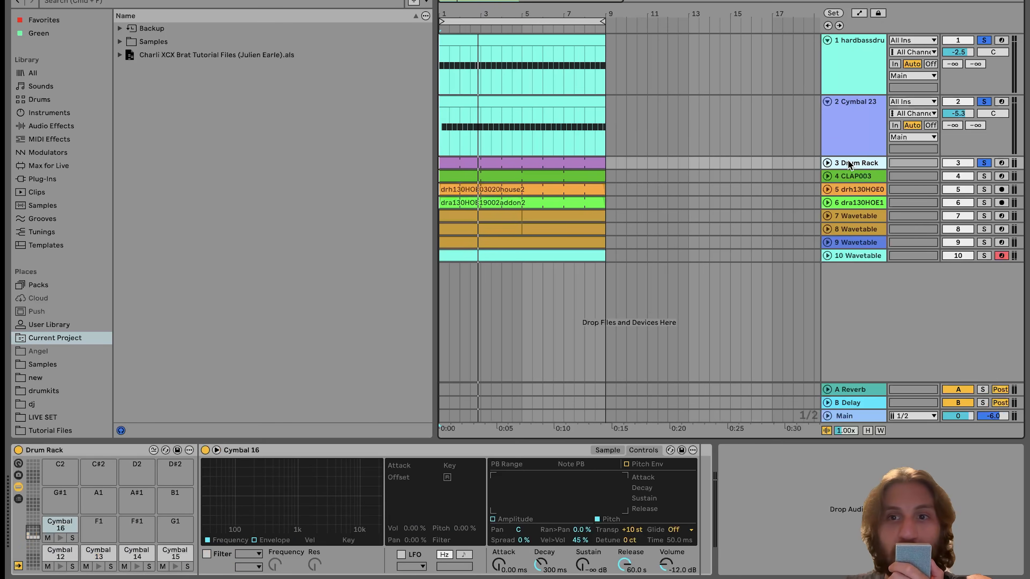
pyautogui.click(828, 163)
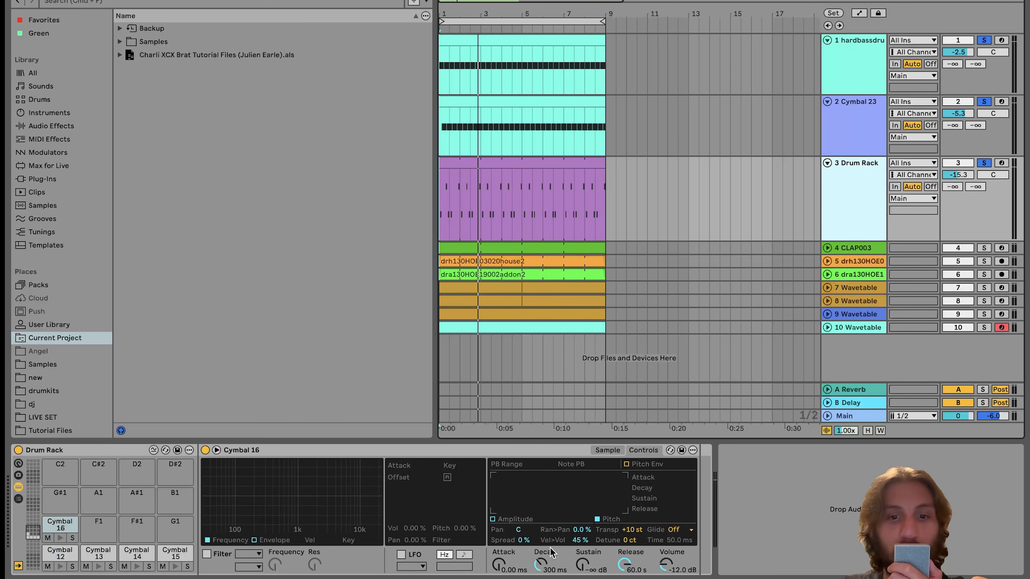
# Listen to the soloed kick, cymbal and Drum Rack while checking the Sample and Controls views of Cymbal 16.
pyautogui.press('space')
pyautogui.click(607, 451)
pyautogui.click(643, 450)
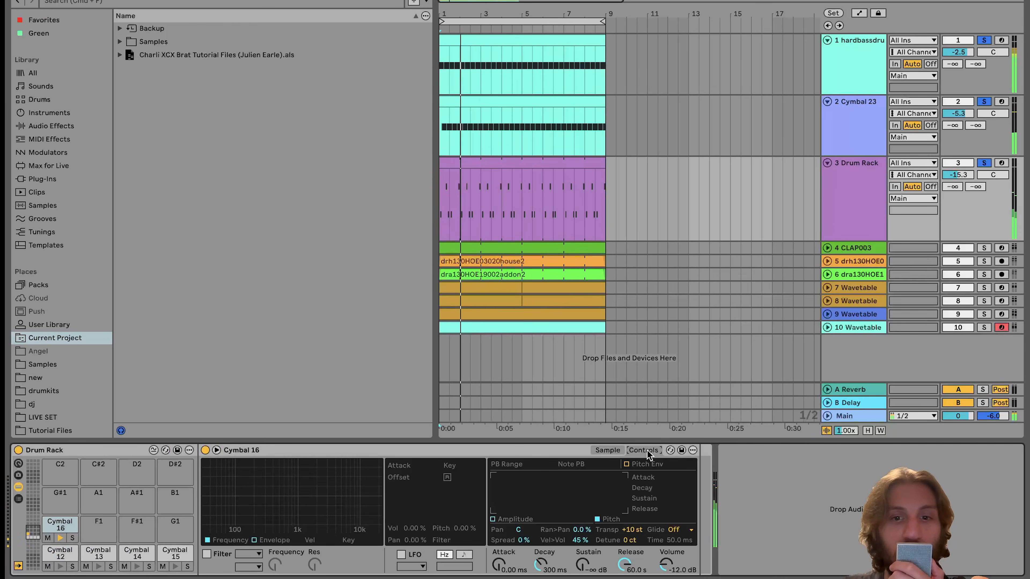
pyautogui.press('space')
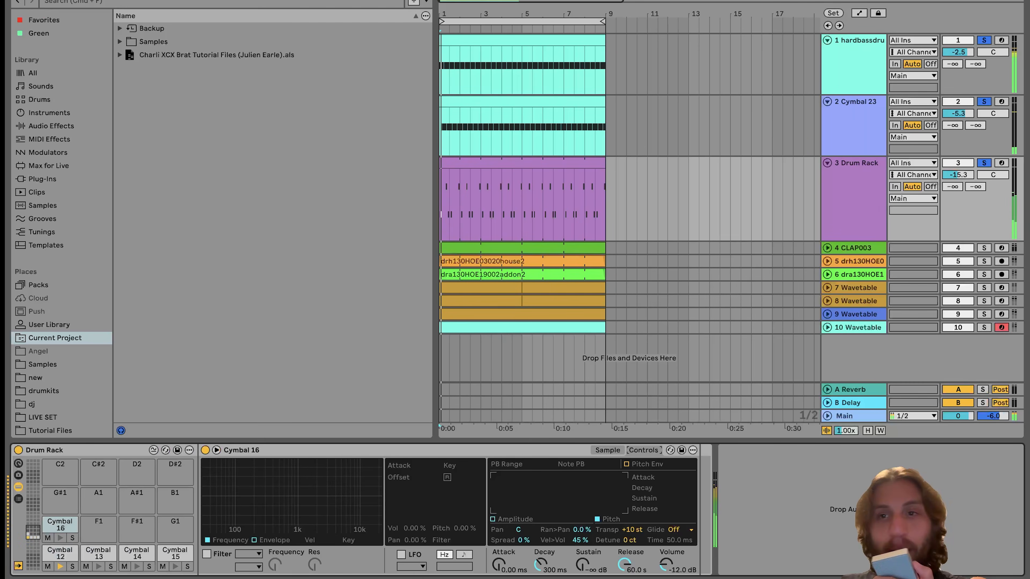
pyautogui.press('space')
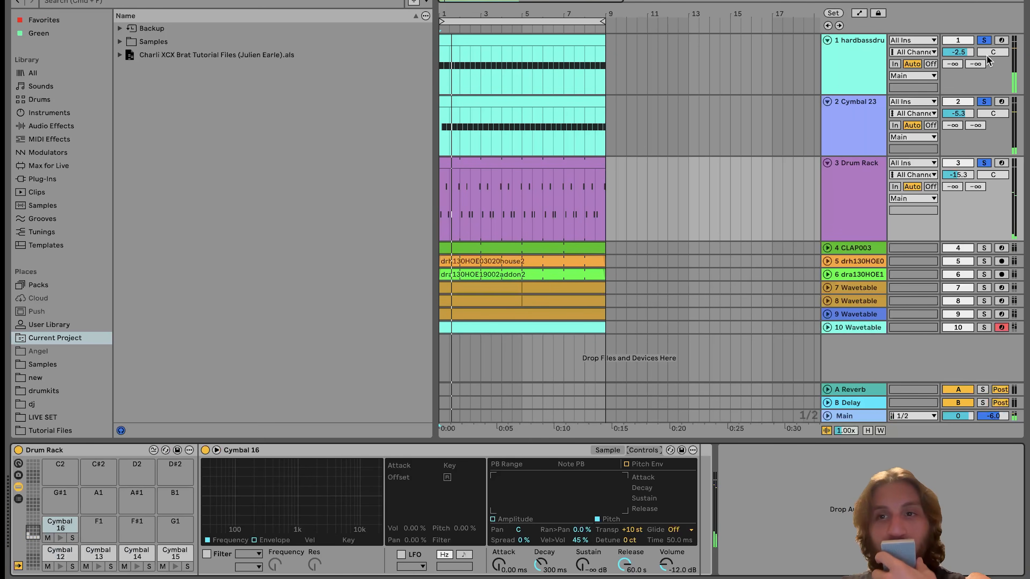
# Solo only the kick, add the track 7 Wavetable to hear both together, and remove the Wavetable from the solo.
pyautogui.click(984, 40)
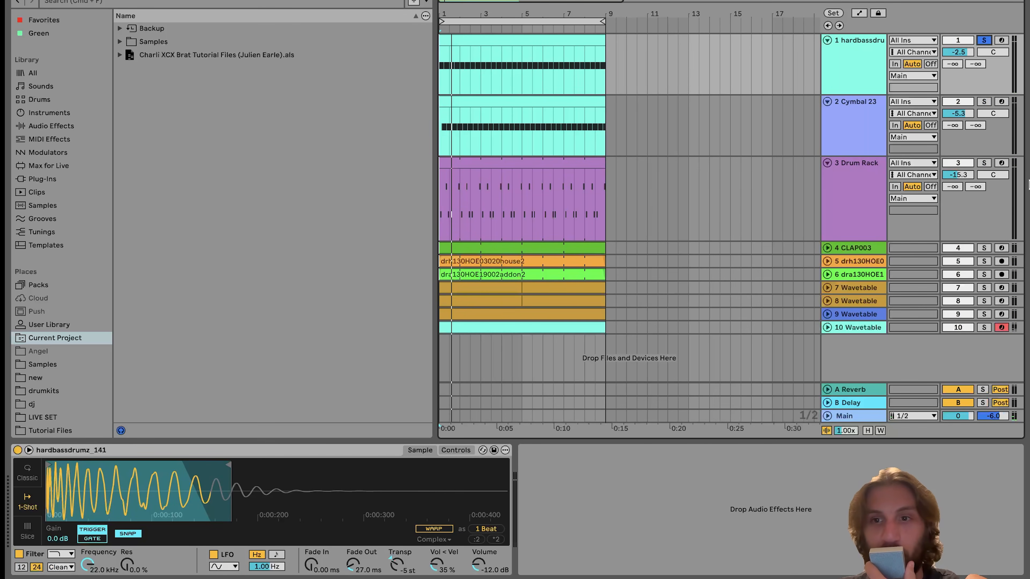
pyautogui.click(983, 288)
pyautogui.press('space')
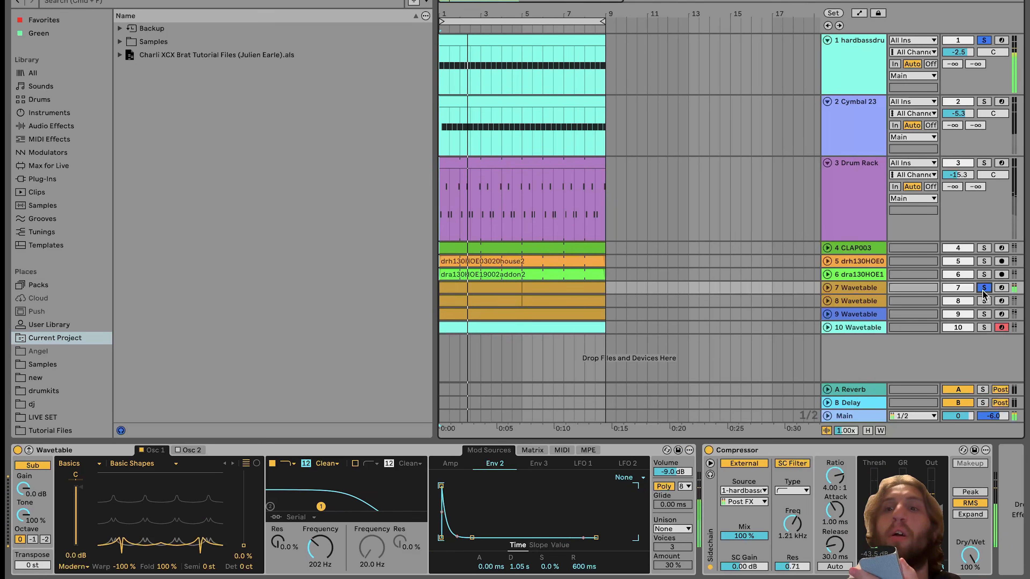
pyautogui.click(984, 288)
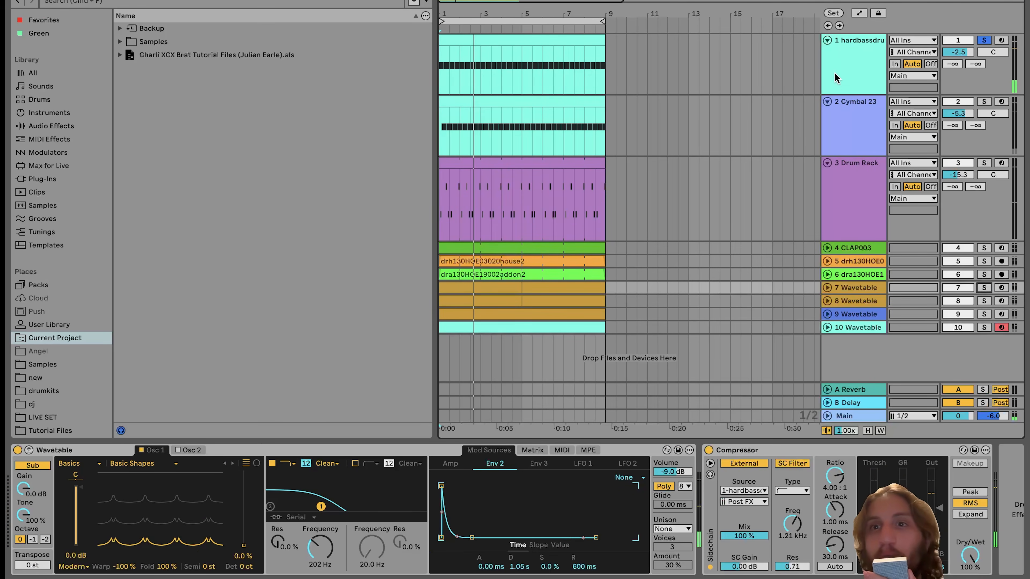
pyautogui.click(837, 78)
# Solo only the CLAP003 track, unfold it, examine its sample waveform and play the clap alone.
pyautogui.click(864, 249)
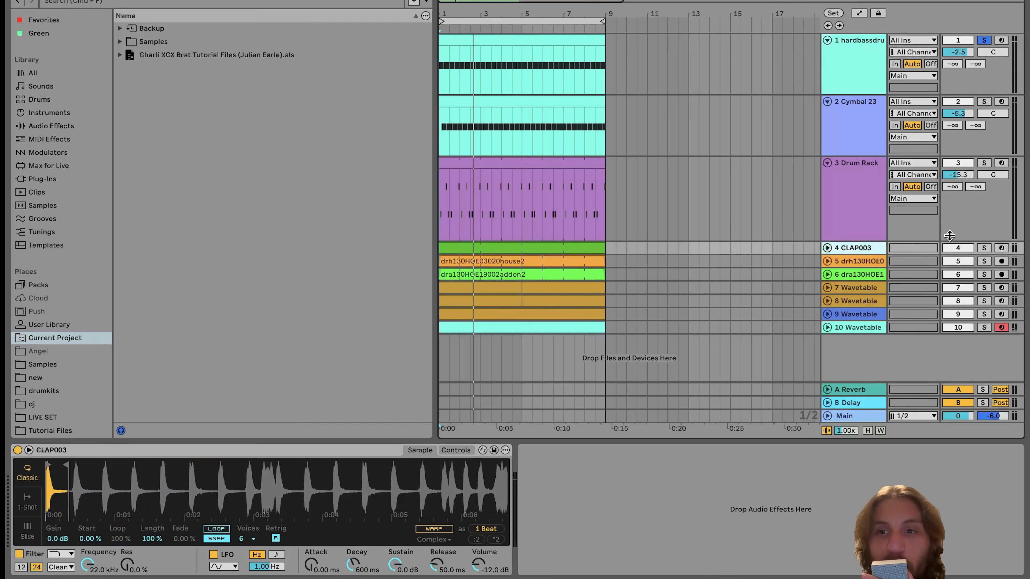
pyautogui.click(984, 248)
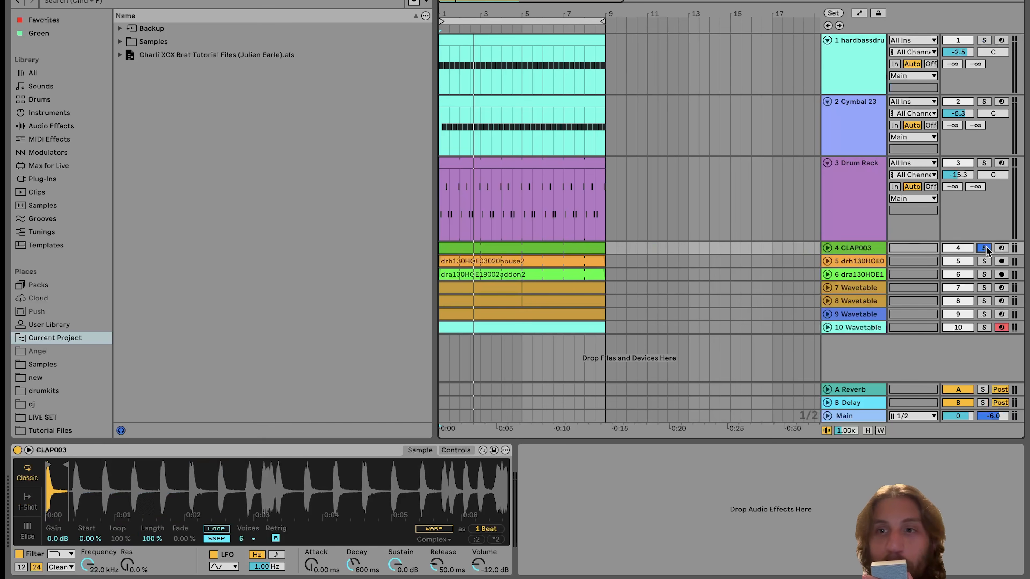
pyautogui.click(827, 248)
pyautogui.scroll(-2, 825, 245)
pyautogui.click(850, 234)
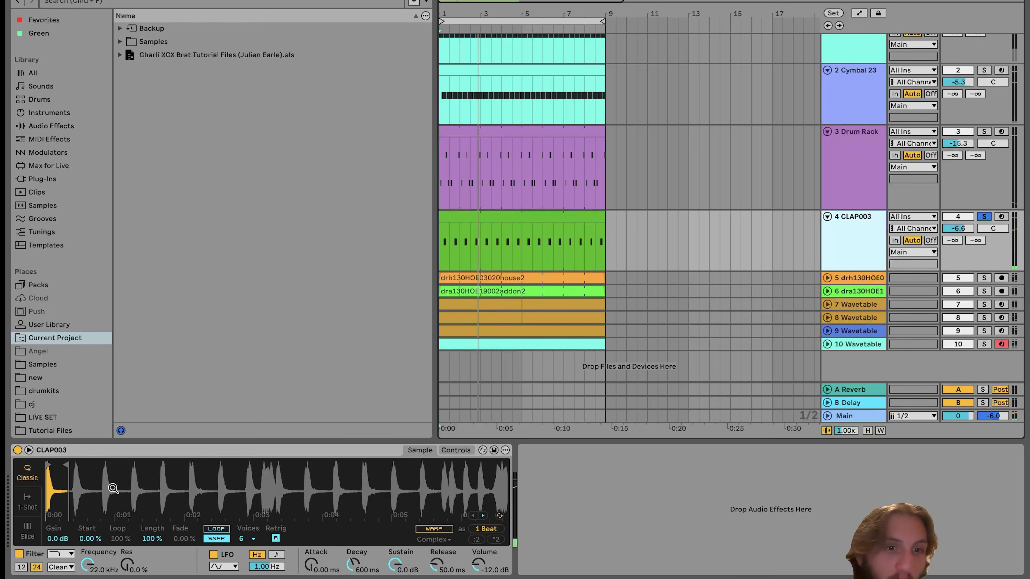
pyautogui.moveTo(48, 485)
pyautogui.mouseDown()
pyautogui.moveTo(47, 539)
pyautogui.moveTo(48, 484)
pyautogui.mouseUp()
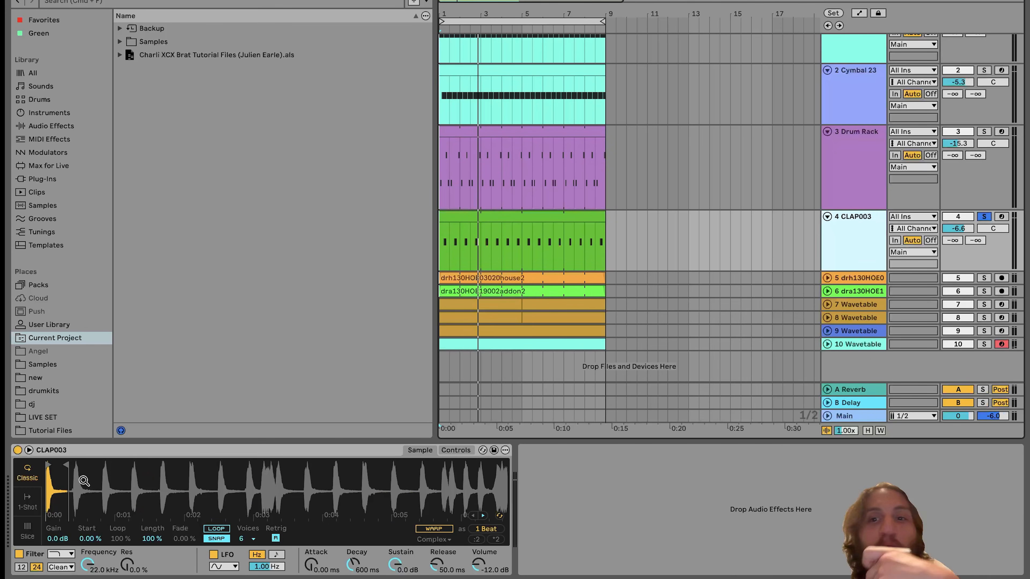
pyautogui.press('space')
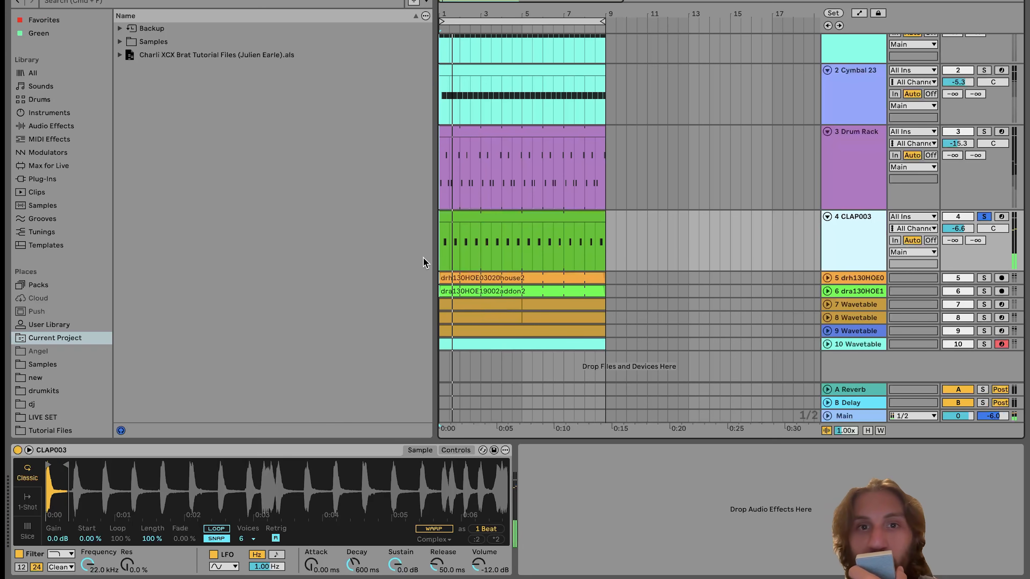
# Add the hardbassdru kick and Cymbal 23 to the soloed clap and listen to them together.
pyautogui.scroll(2, 617, 196)
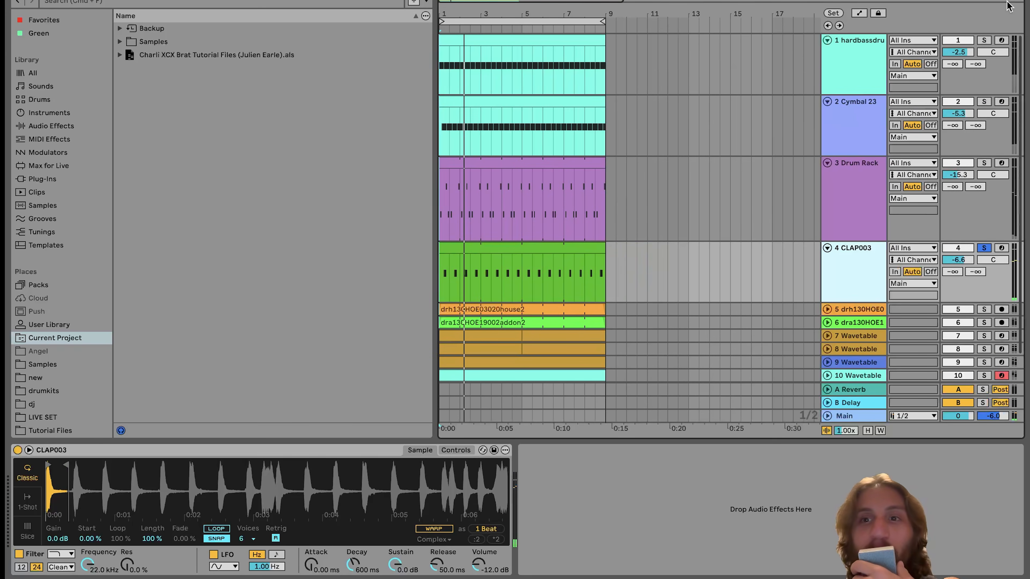
pyautogui.click(986, 41)
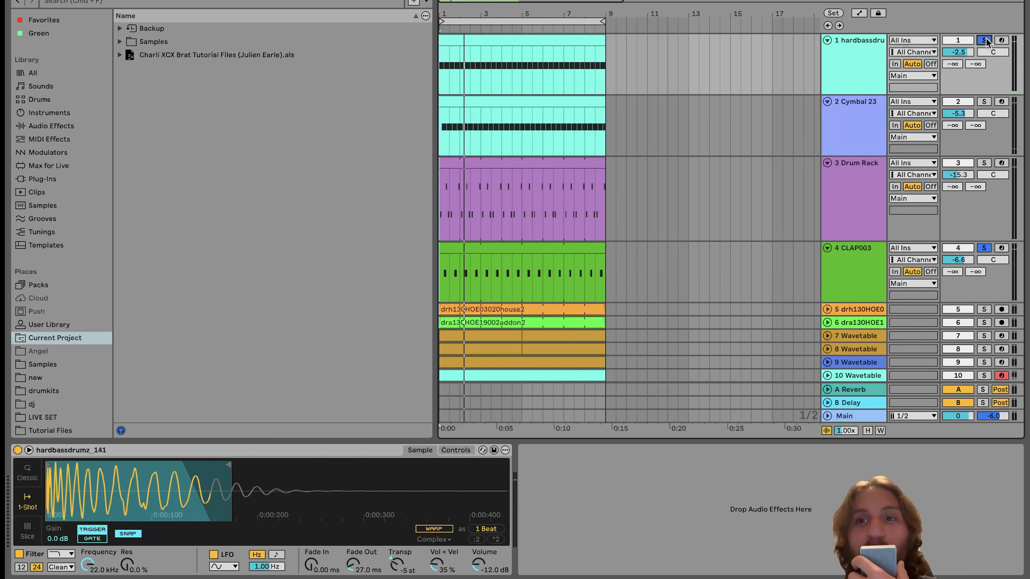
pyautogui.click(985, 102)
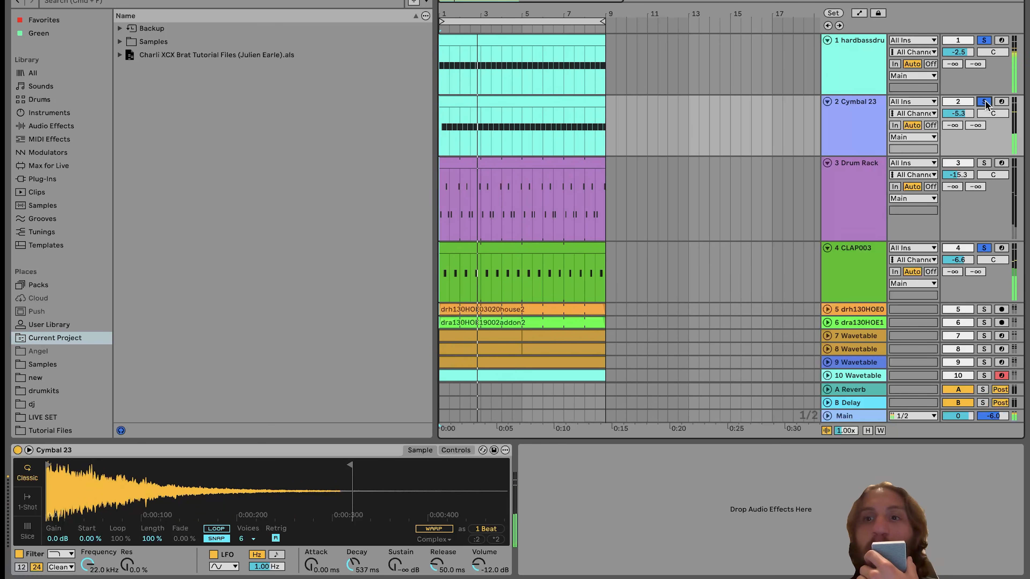
# Add the drh130HOE0 and dra130HOE1 audio loop tracks to the solo, play the combined drums and unfold both loop tracks.
pyautogui.scroll(-3, 882, 346)
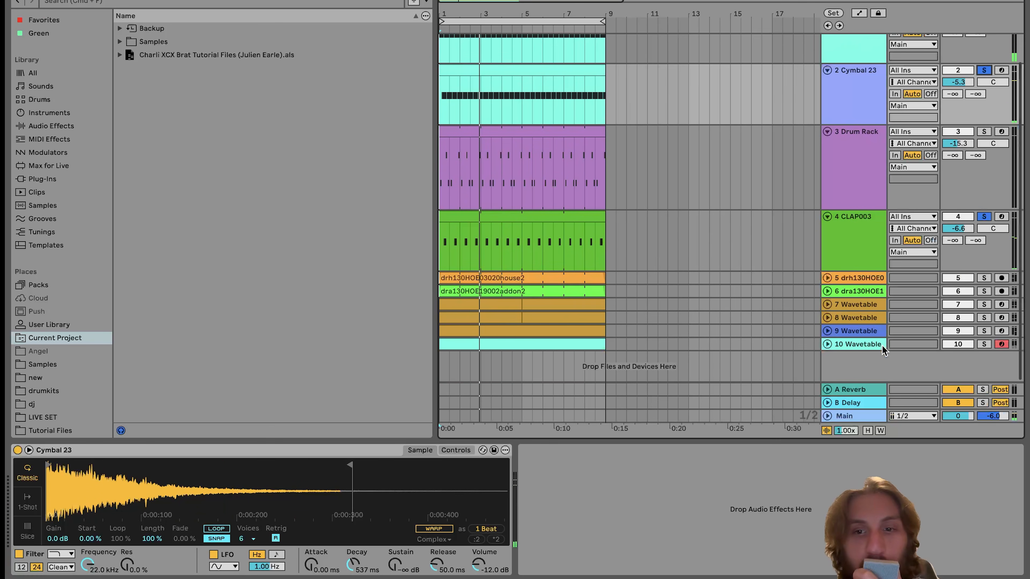
pyautogui.keyDown('super'); pyautogui.click(985, 279); pyautogui.keyUp('super')
pyautogui.keyDown('super'); pyautogui.click(986, 293); pyautogui.keyUp('super')
pyautogui.press('space')
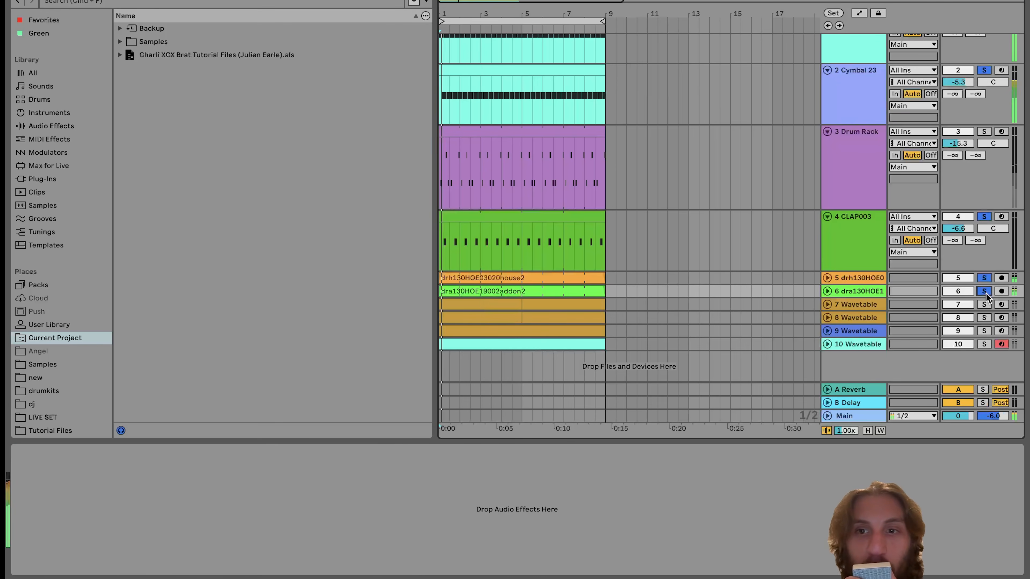
pyautogui.click(824, 288)
pyautogui.click(824, 278)
pyautogui.scroll(-5, 826, 273)
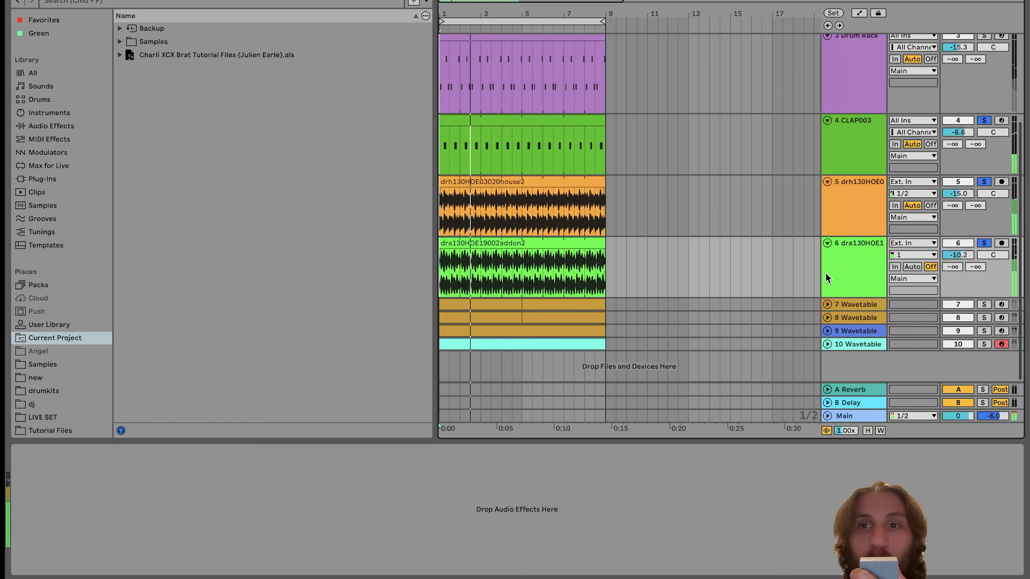
pyautogui.press('space')
# Show the effects on the drh130HOE0 loop track, solo only that track and play it.
pyautogui.click(854, 225)
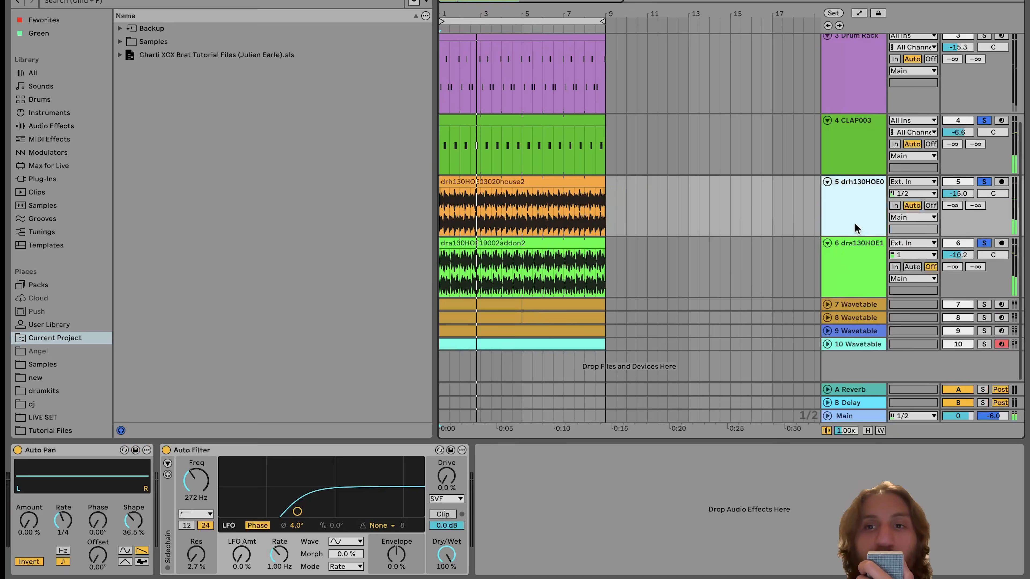
pyautogui.click(986, 184)
pyautogui.press('space')
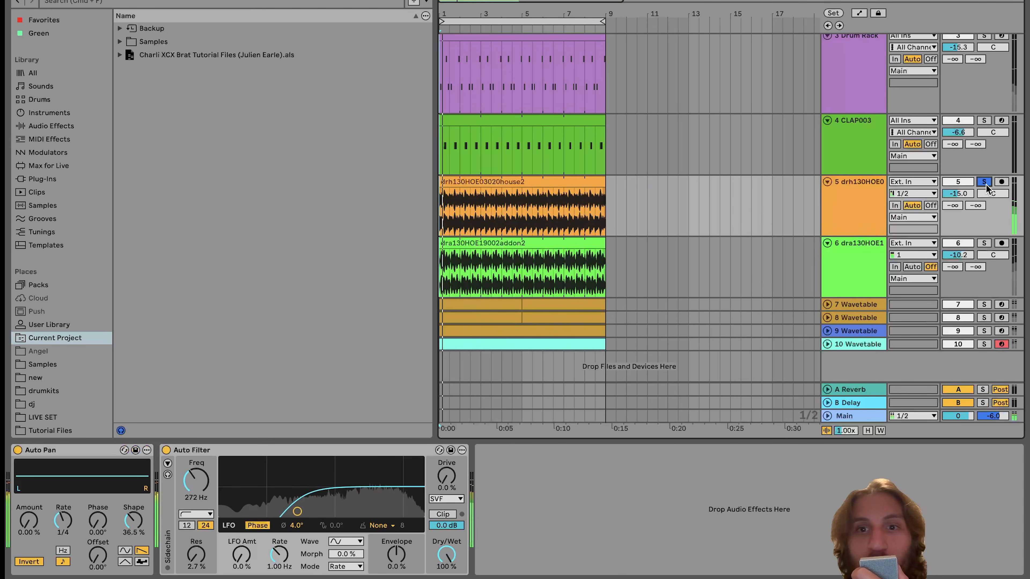
# Switch the solo to the dra130HOE1 loop to hear it alone, and return the solo to drh130HOE0.
pyautogui.click(985, 243)
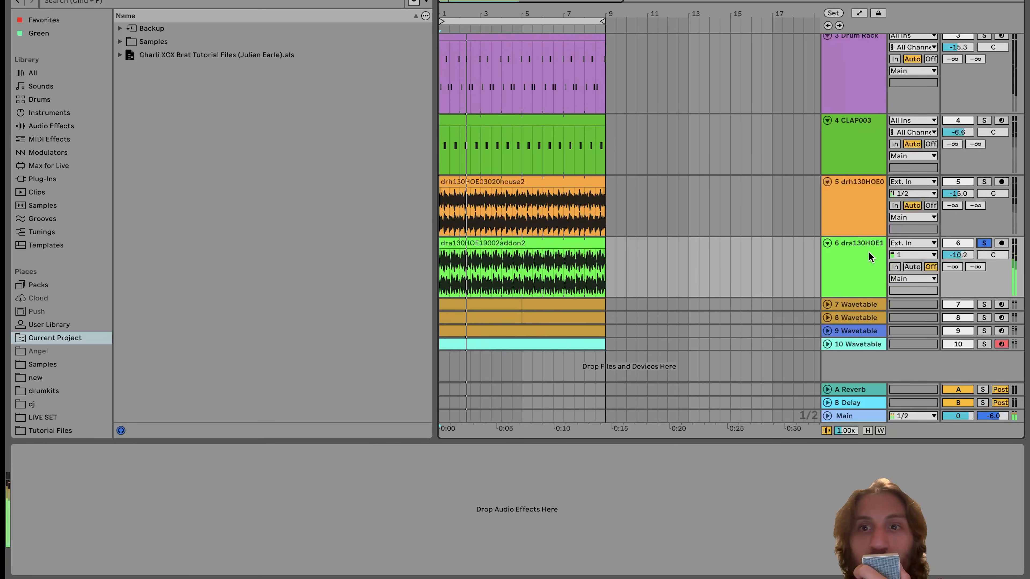
pyautogui.click(858, 204)
pyautogui.click(984, 182)
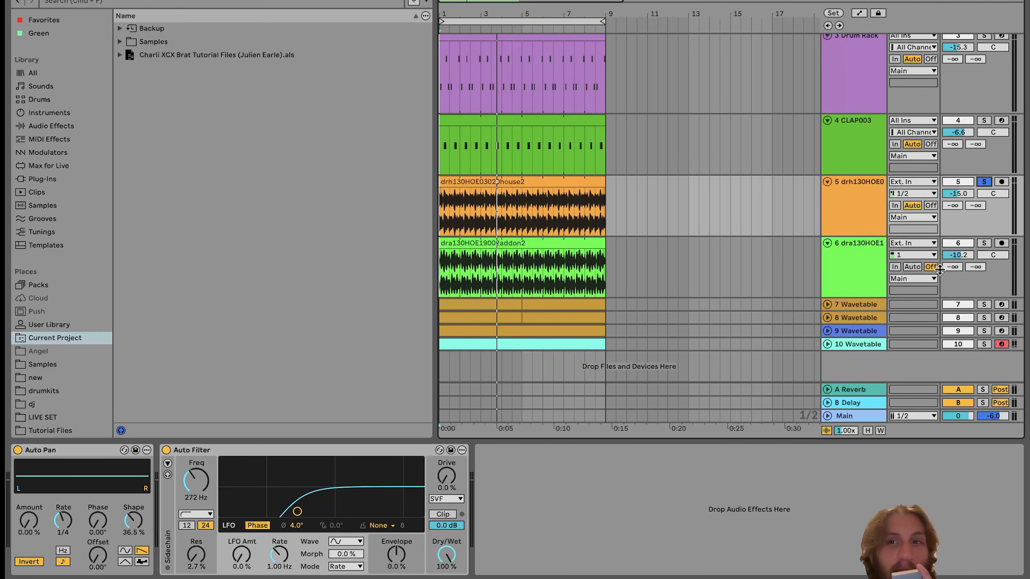
# Add the dra130HOE1 loop, CLAP003, Cymbal 23 and hardbassdru tracks to the solo and play these drum layers together.
pyautogui.keyDown('super'); pyautogui.click(984, 244); pyautogui.keyUp('super')
pyautogui.scroll(4, 986, 243)
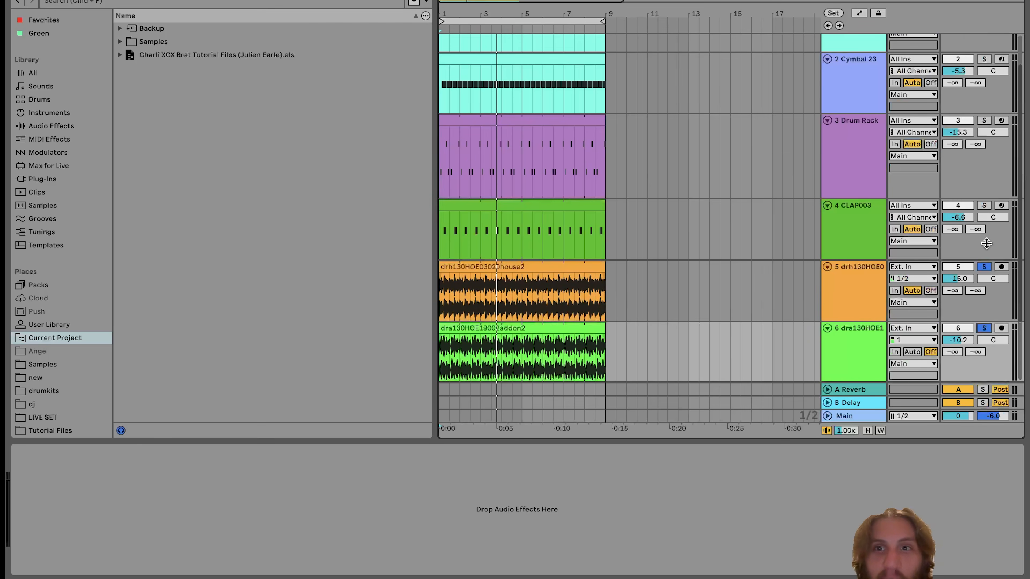
pyautogui.scroll(2, 987, 244)
pyautogui.keyDown('super'); pyautogui.click(985, 247); pyautogui.keyUp('super')
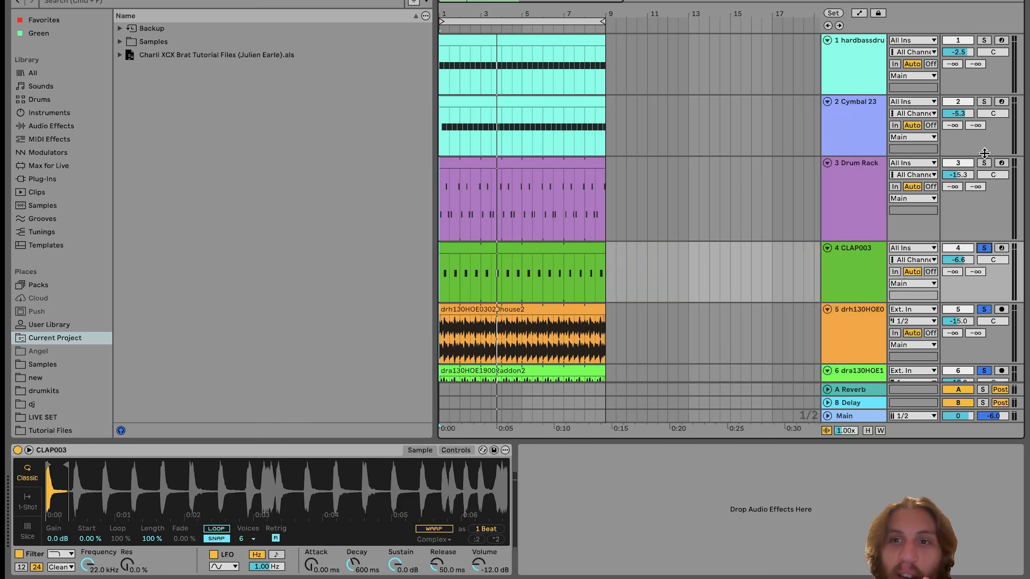
pyautogui.keyDown('super'); pyautogui.click(983, 101); pyautogui.keyUp('super')
pyautogui.keyDown('super'); pyautogui.click(985, 40); pyautogui.keyUp('super')
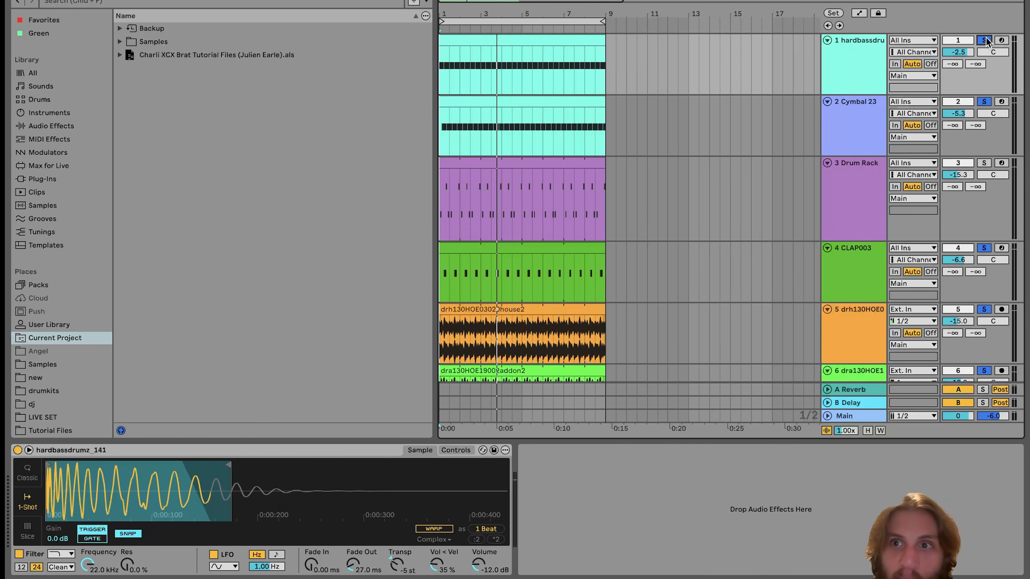
pyautogui.scroll(-3, 986, 37)
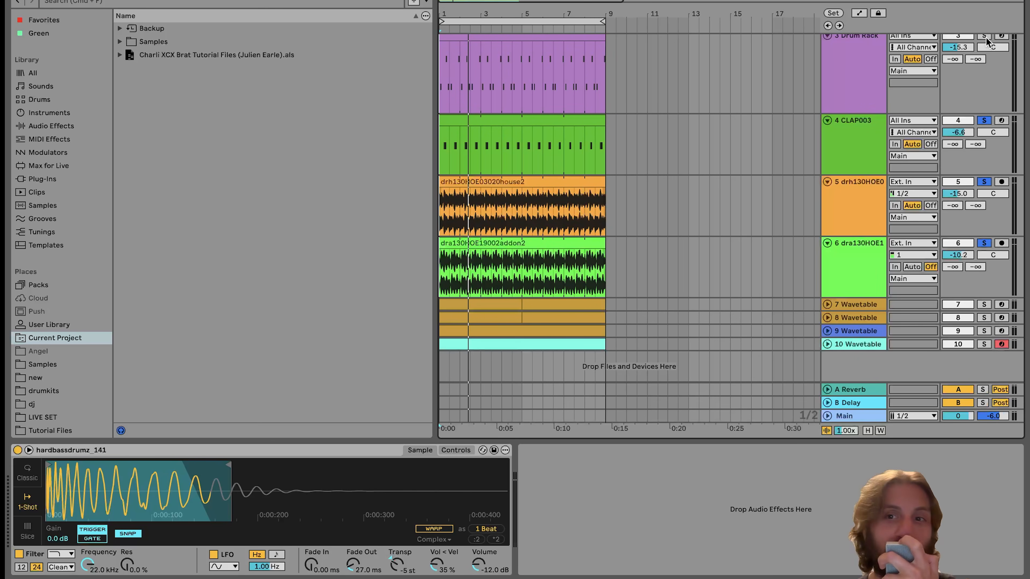
pyautogui.scroll(5, 655, 223)
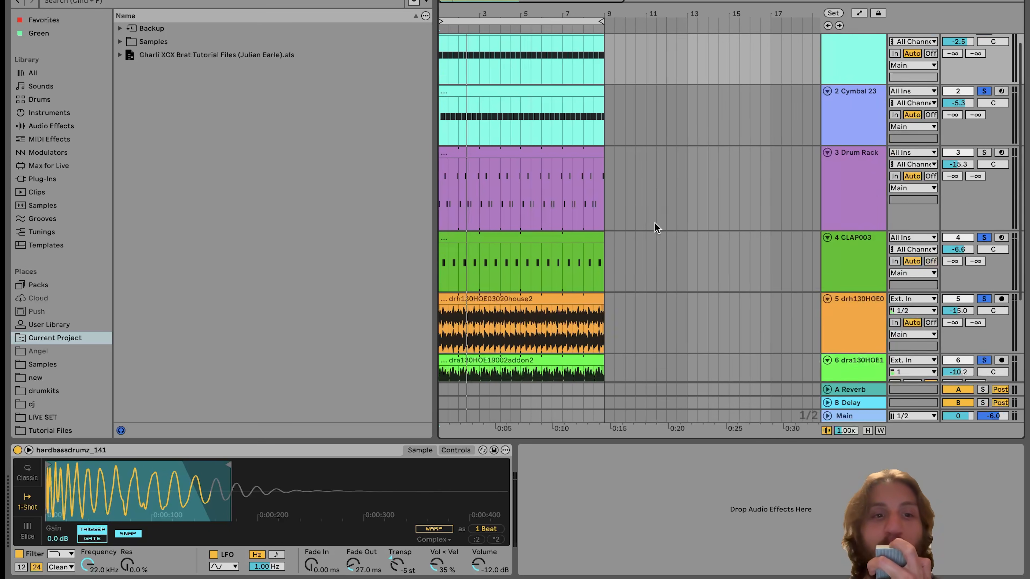
pyautogui.press('space')
pyautogui.scroll(-5, 655, 222)
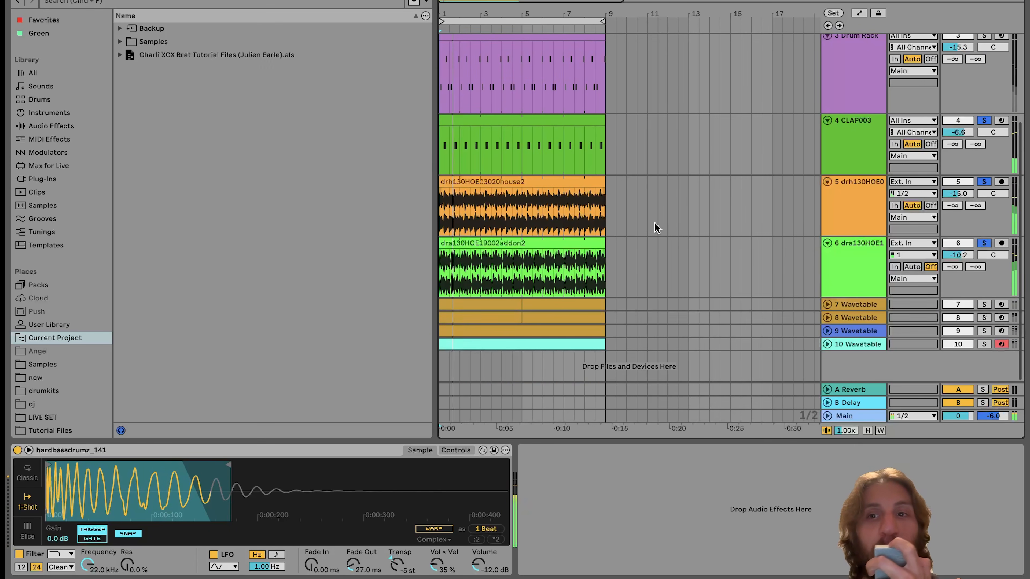
# Clear all solos to hear the full arrangement, and show the Cymbal 23 track's device.
pyautogui.click(984, 244)
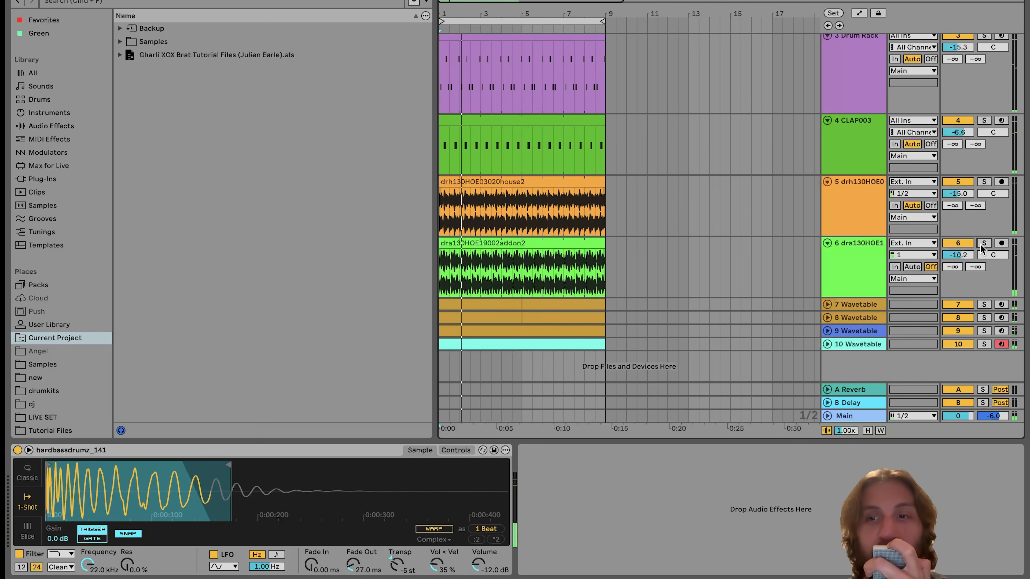
pyautogui.press('space')
pyautogui.scroll(5, 984, 244)
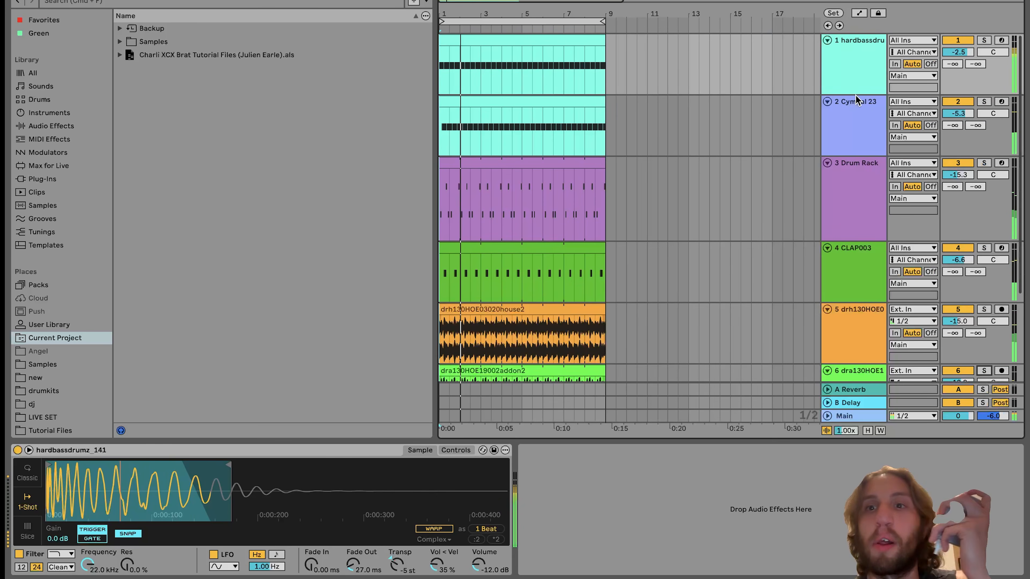
pyautogui.click(862, 120)
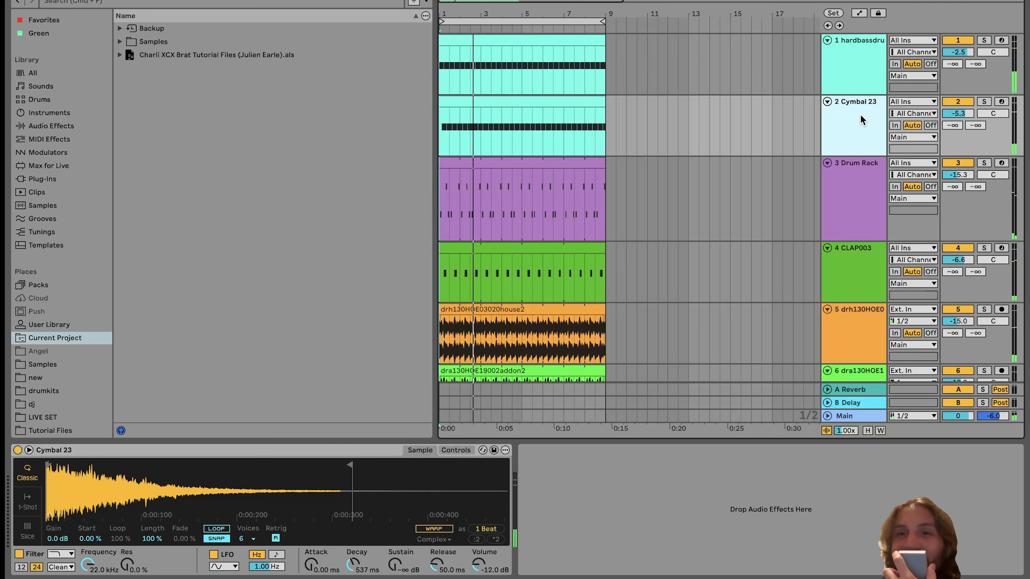
pyautogui.scroll(-5, 860, 115)
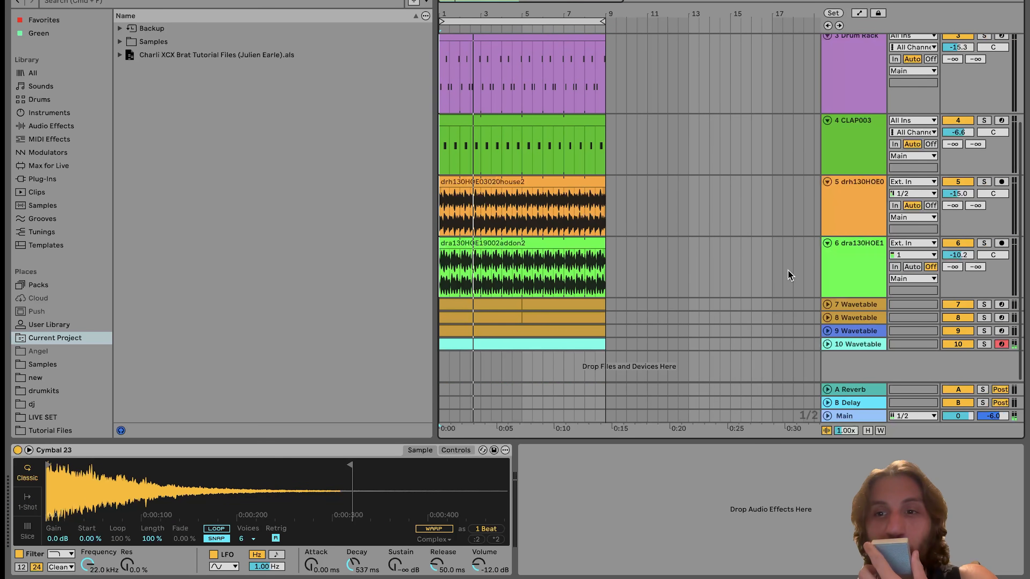
# Show the devices of the 7 Wavetable track, solo it to hear the bass alone, and release the solo.
pyautogui.click(854, 304)
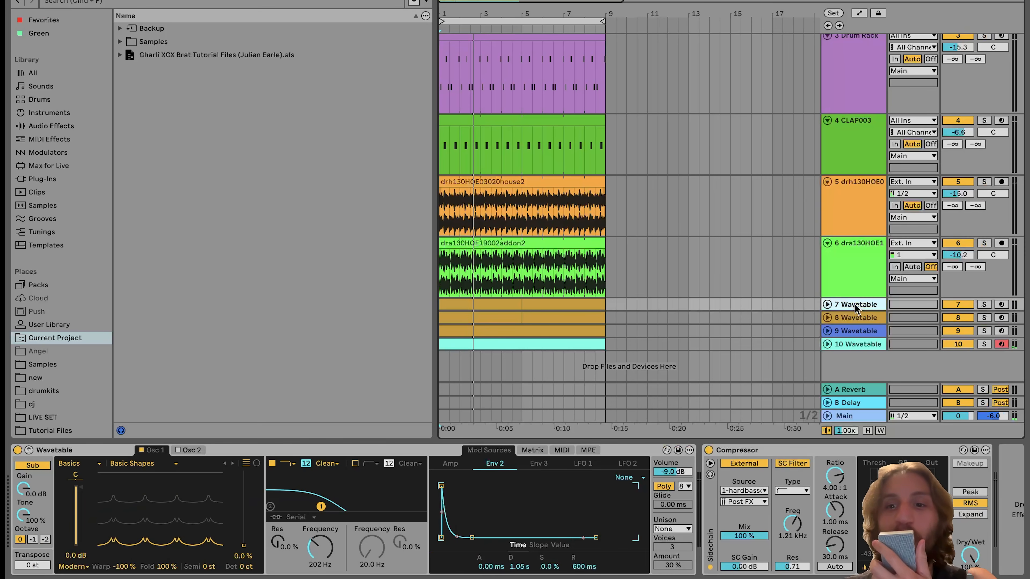
pyautogui.click(988, 305)
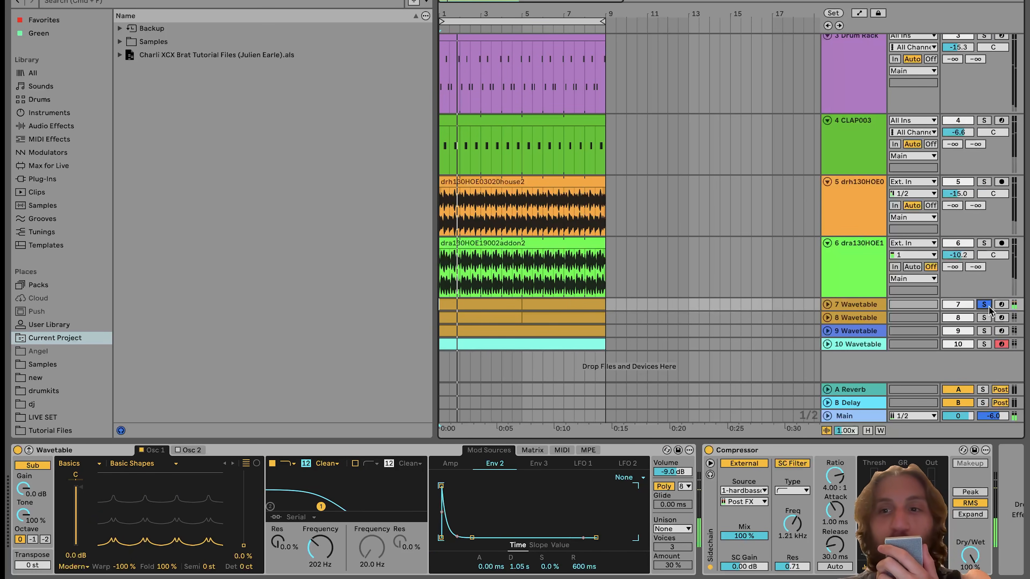
pyautogui.click(988, 305)
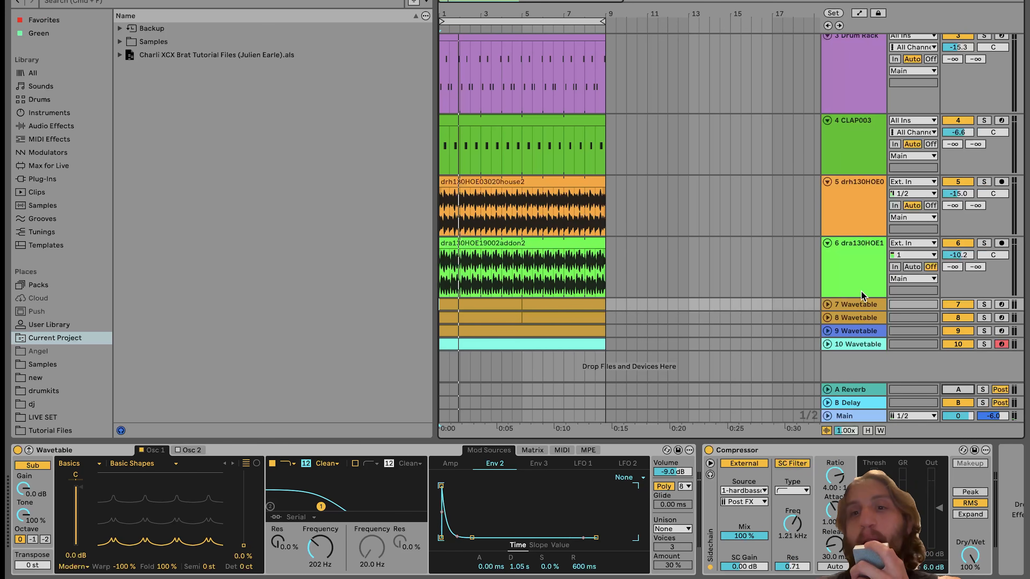
# Unfold and solo the 7 Wavetable track, and open its first clip's notes with Draw Mode off while it plays.
pyautogui.click(829, 305)
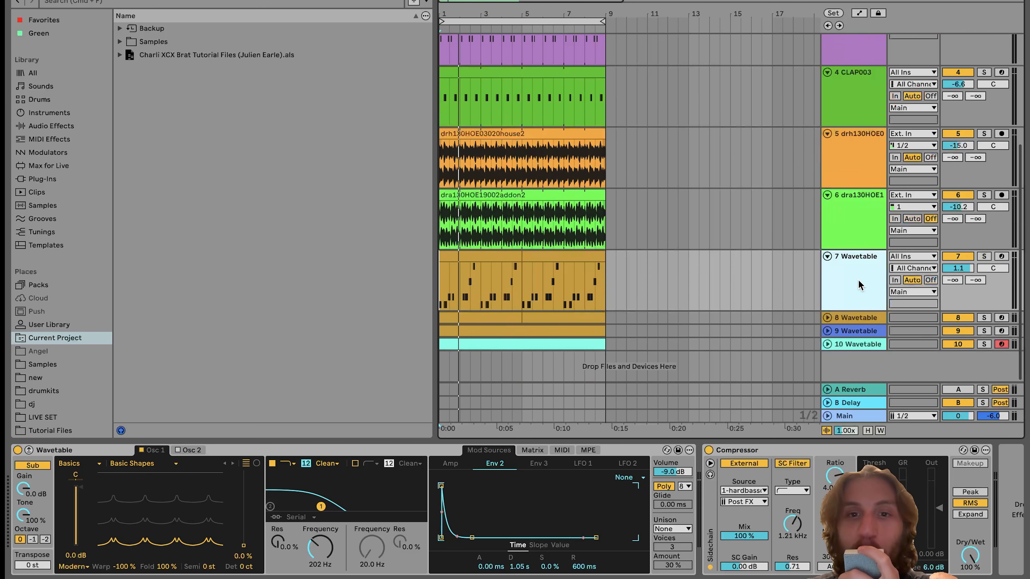
pyautogui.click(984, 256)
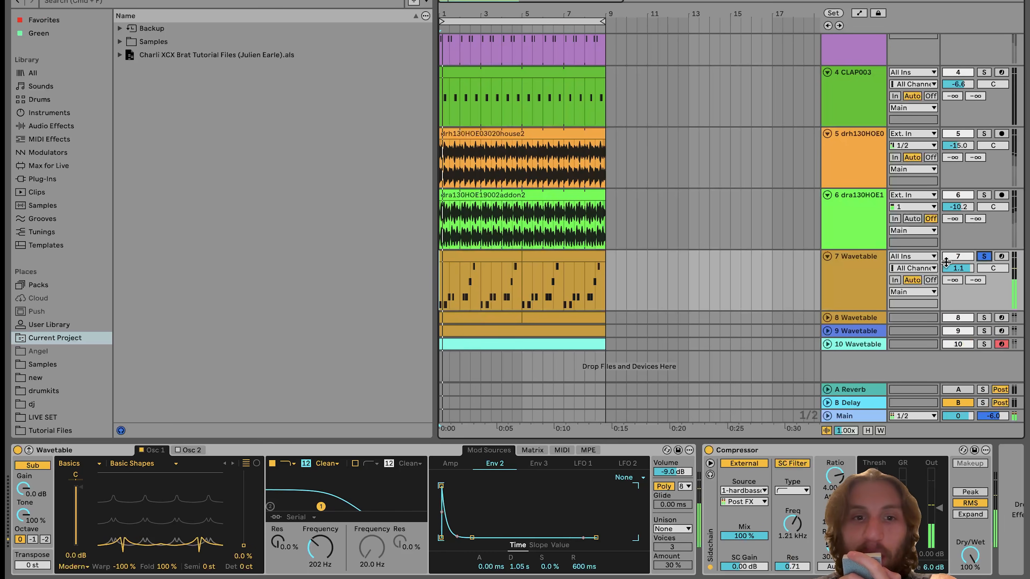
pyautogui.doubleClick(459, 260)
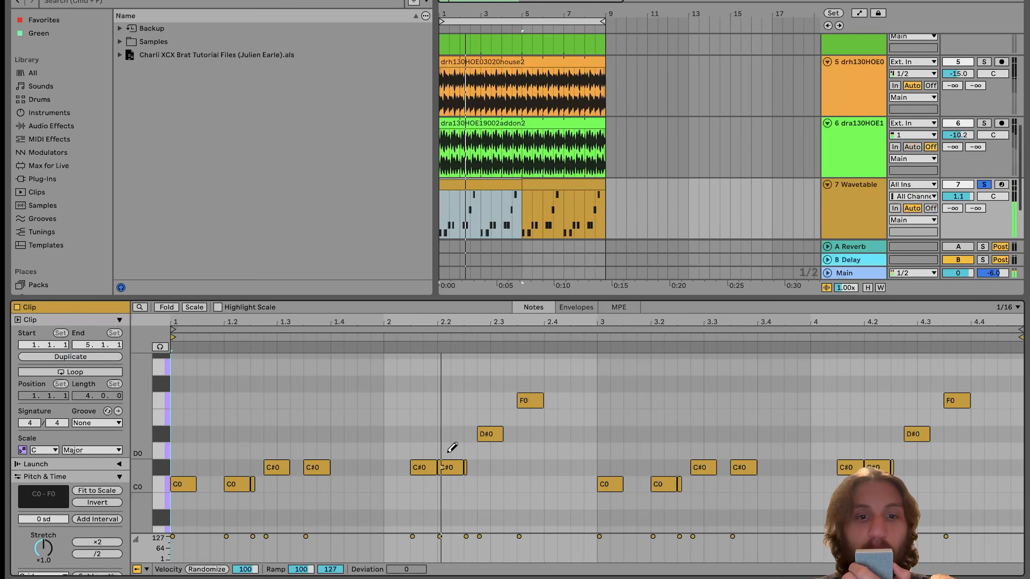
pyautogui.press('b')
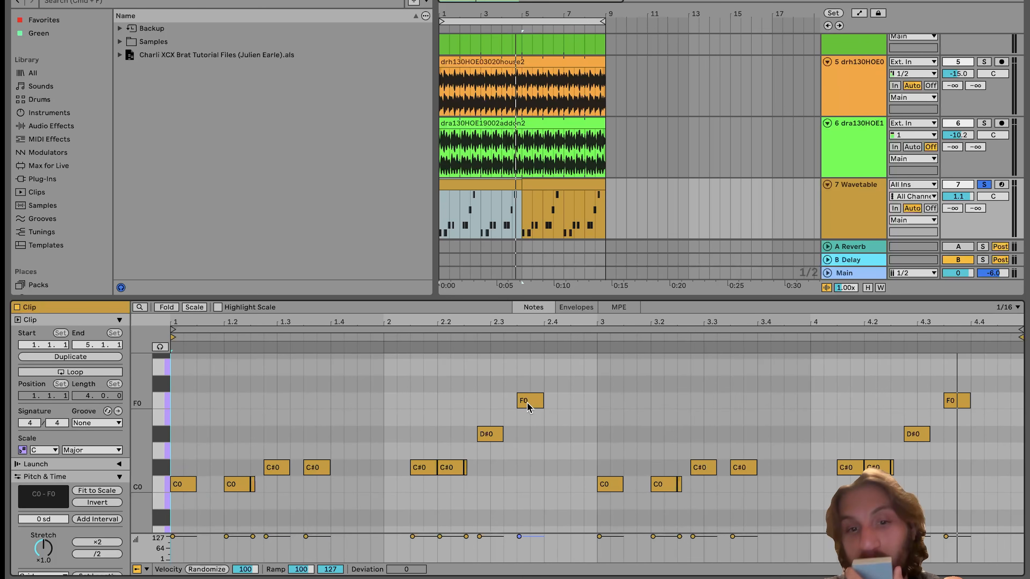
pyautogui.press('space')
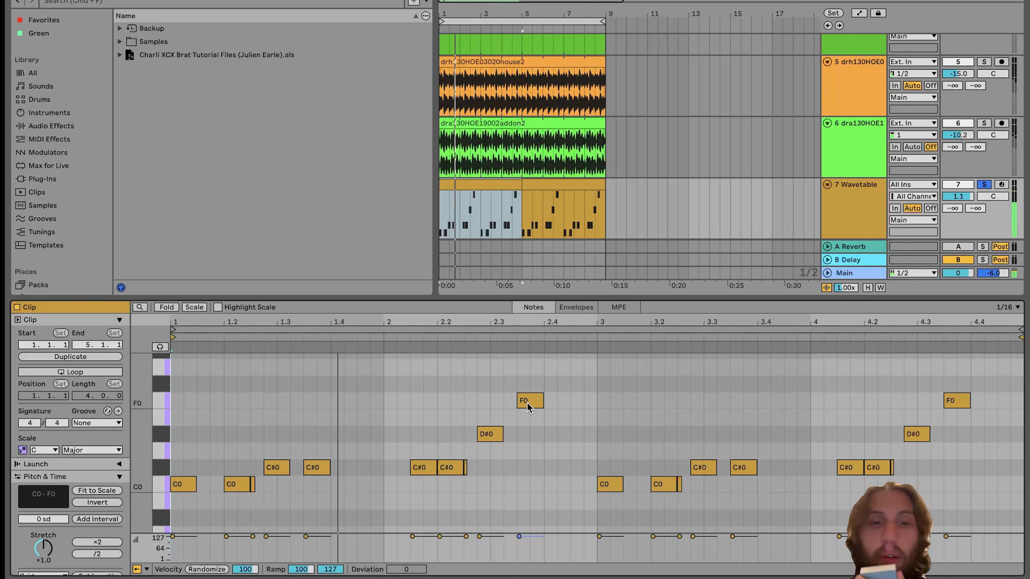
# Return to the 7 Wavetable devices and add the hardbassdru kick to the solo to hear it with the bass.
pyautogui.doubleClick(845, 218)
pyautogui.scroll(5, 845, 218)
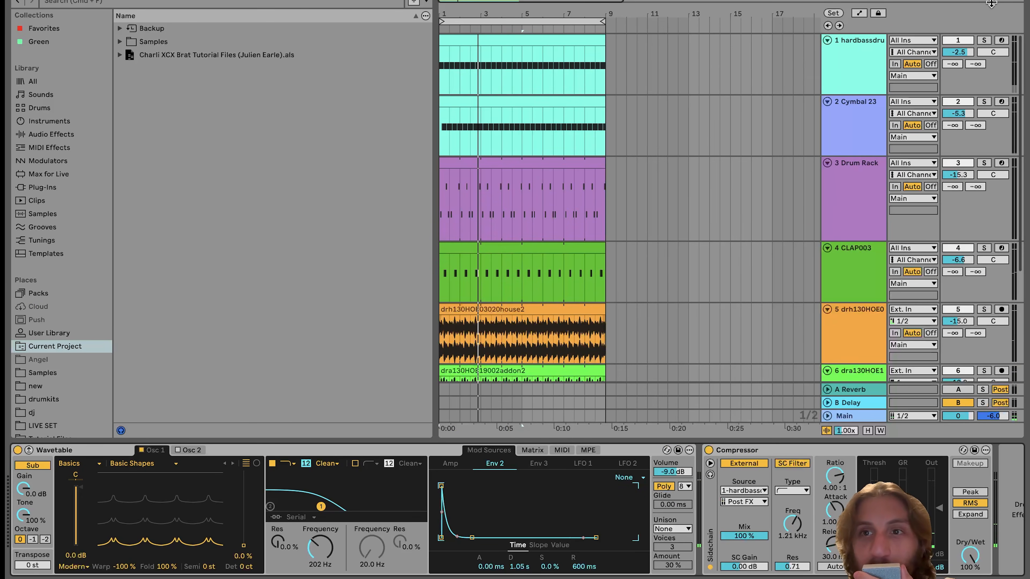
pyautogui.click(983, 43)
pyautogui.scroll(-5, 983, 43)
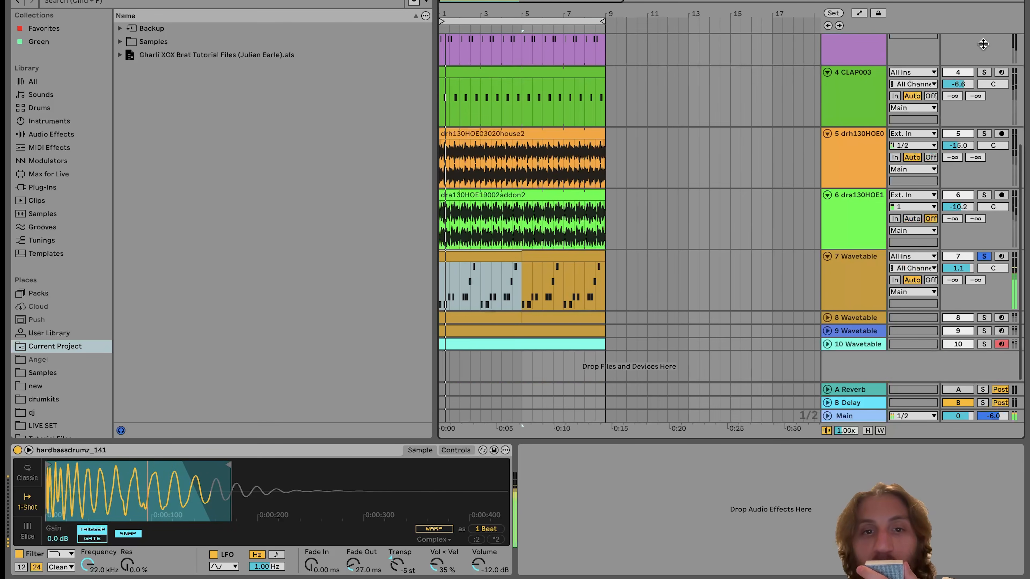
# Reopen the first 7 Wavetable clip to examine its bass notes, and go back to the track's devices.
pyautogui.doubleClick(502, 276)
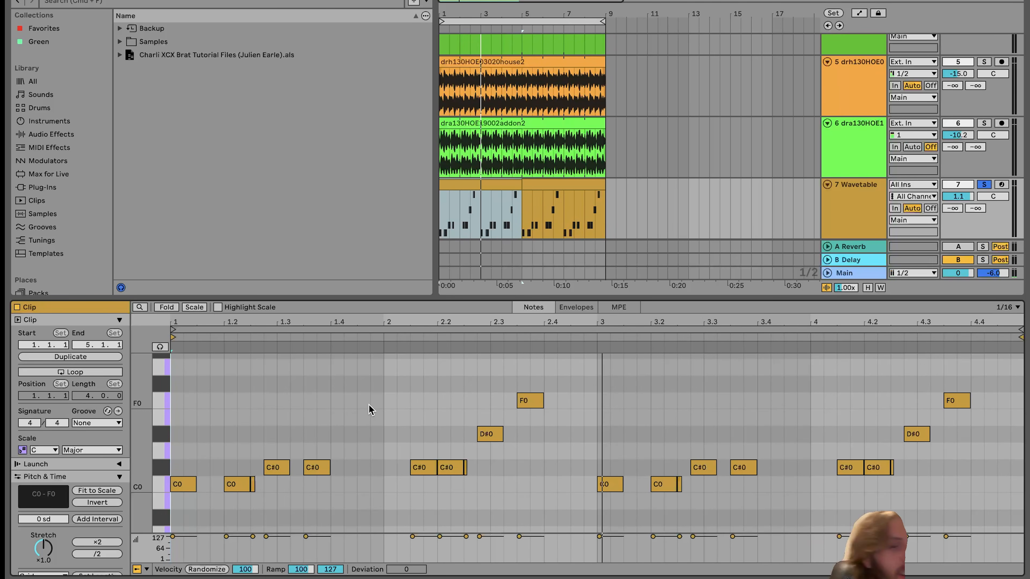
pyautogui.click(174, 484)
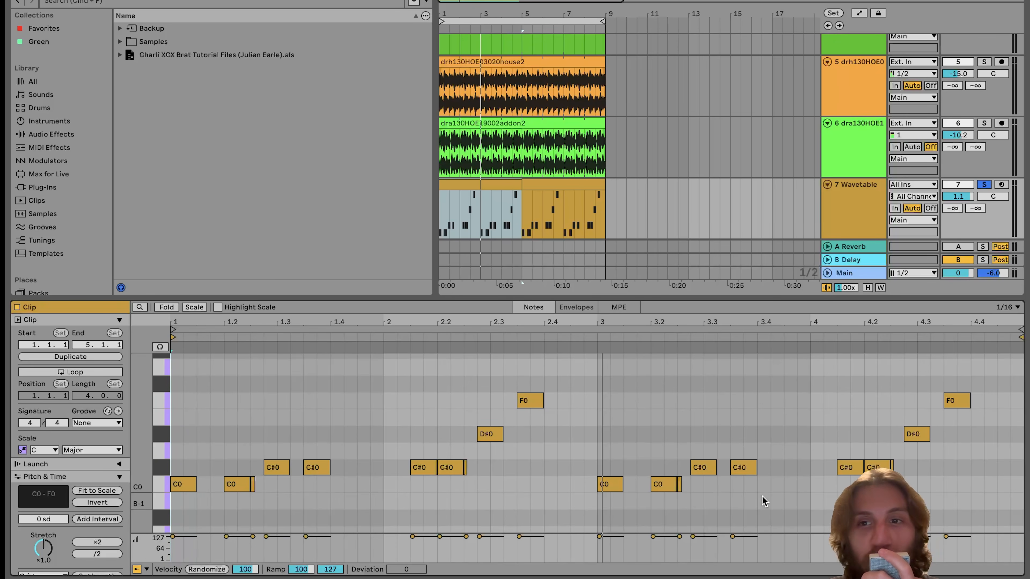
pyautogui.click(874, 219)
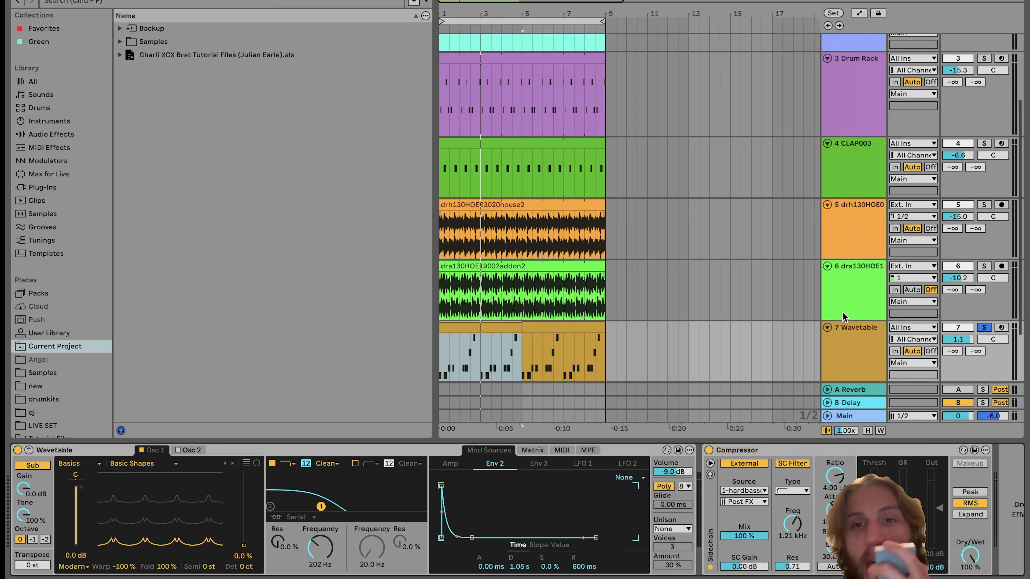
# Turn off Osc 1 and Filter 1 in Wavetable to hear the sub alone, and swap to Osc 1 with the sub off.
pyautogui.scroll(-3, 843, 316)
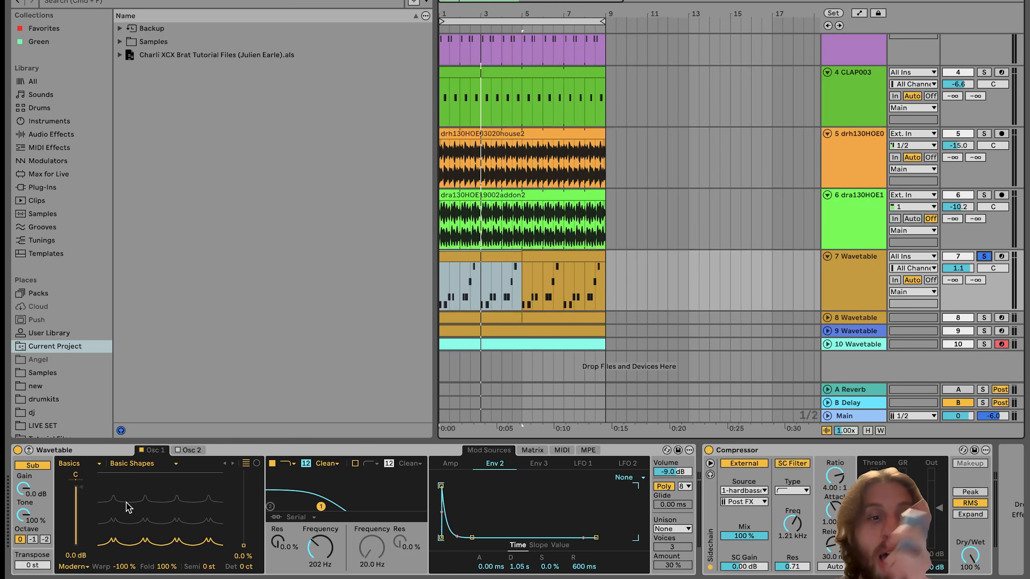
pyautogui.click(153, 451)
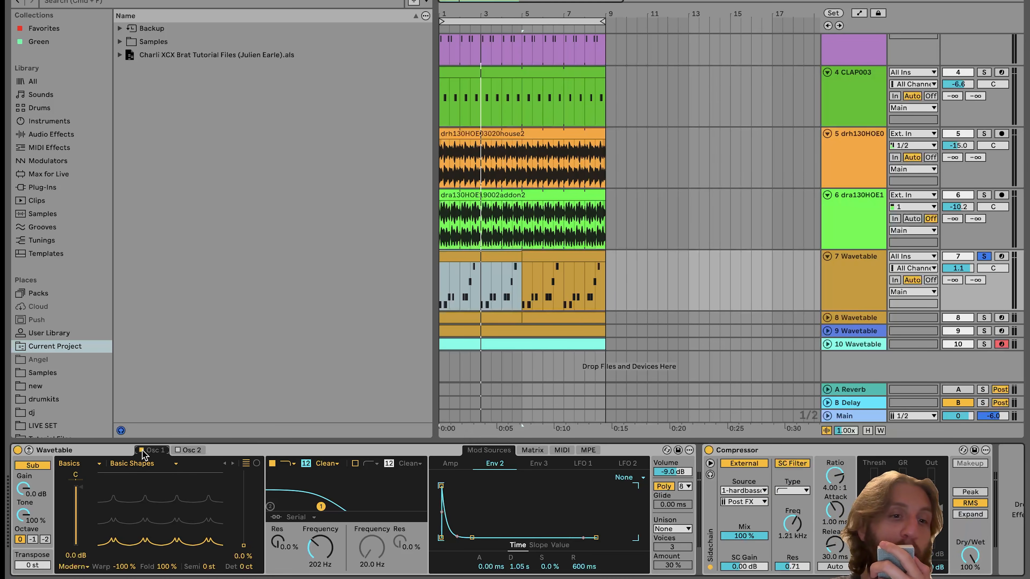
pyautogui.click(272, 464)
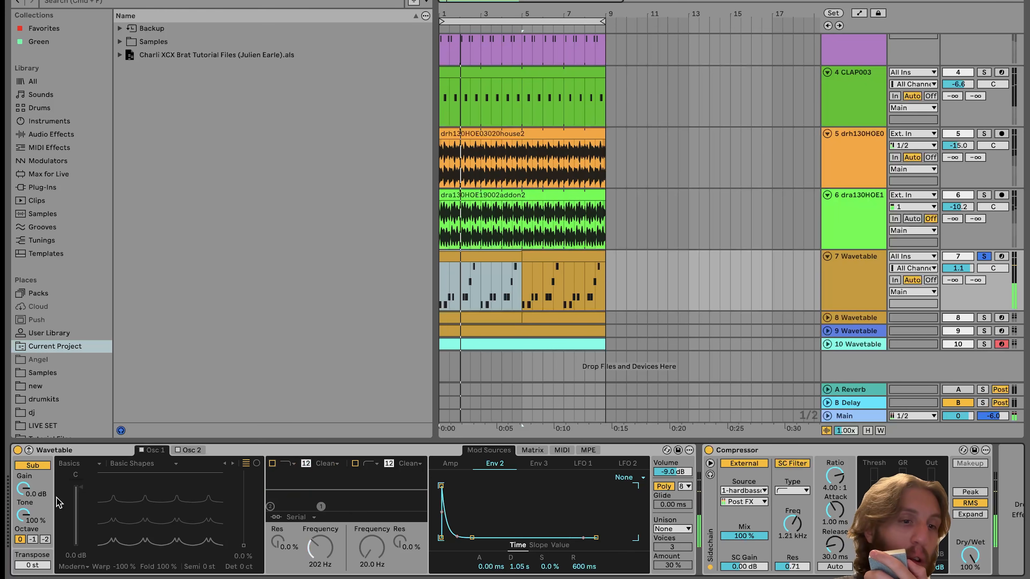
pyautogui.click(142, 450)
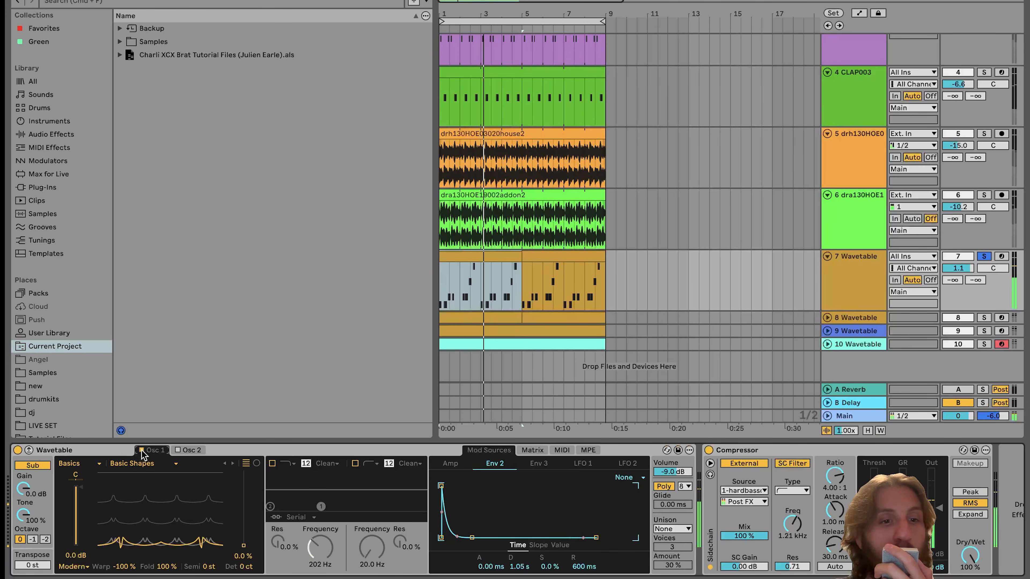
pyautogui.click(33, 465)
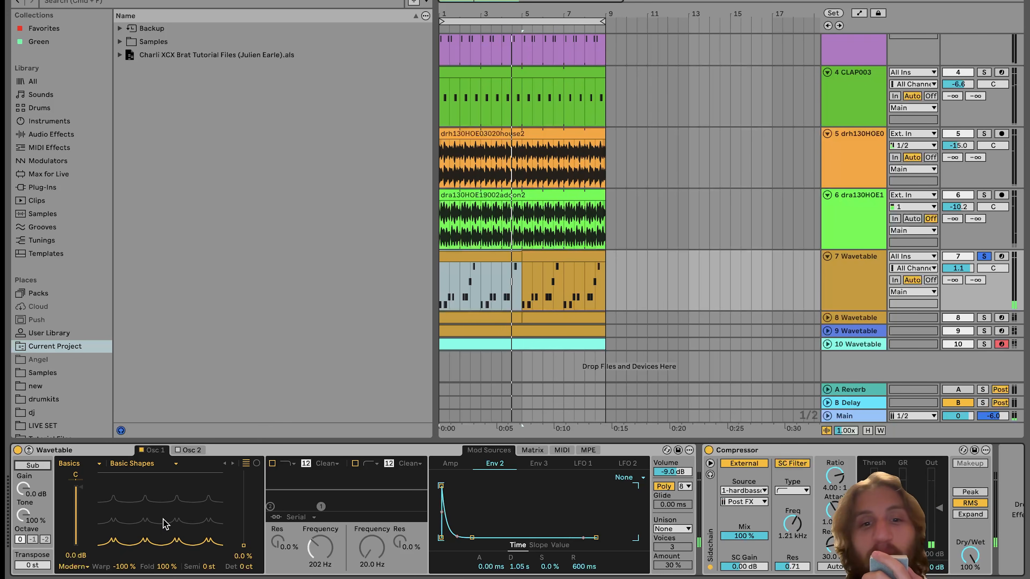
# Examine Wavetable's modulation matrix and the Env 3 shape that drives the Osc 1 fold.
pyautogui.click(530, 450)
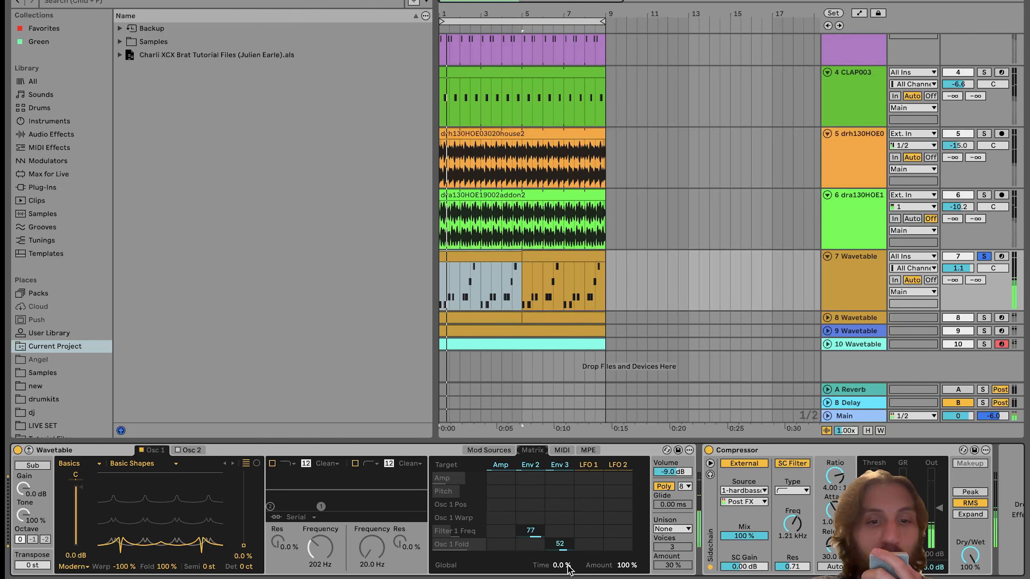
pyautogui.click(562, 464)
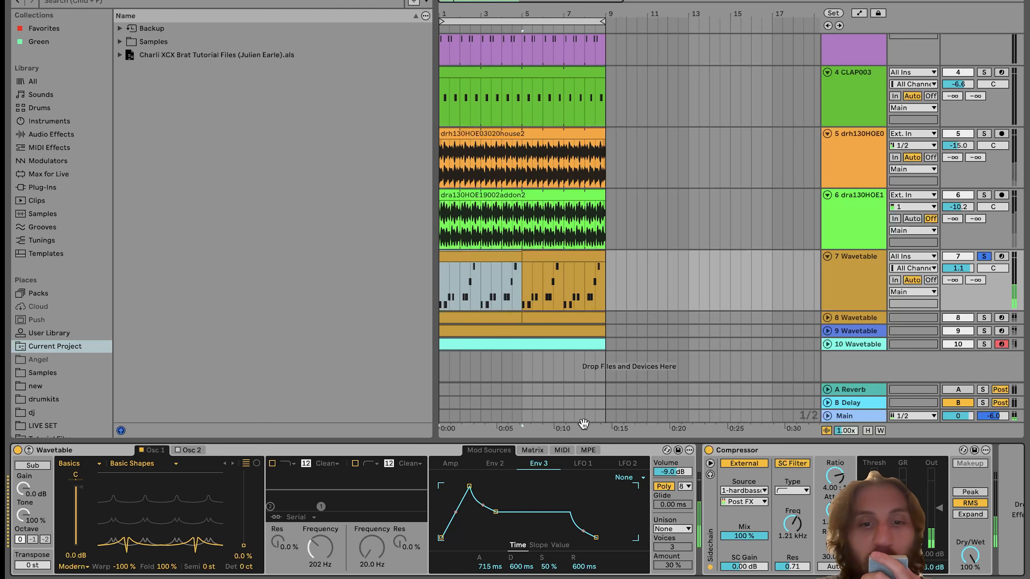
pyautogui.click(523, 451)
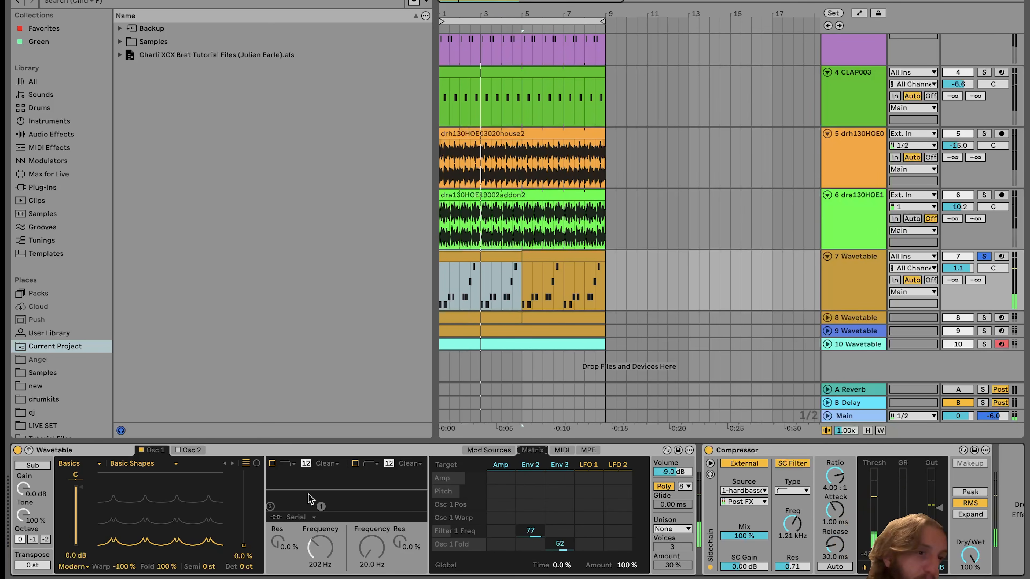
# Turn Wavetable's sub oscillator and Filter 1 back on, and review Env 2 and its routing in the modulation matrix.
pyautogui.click(39, 464)
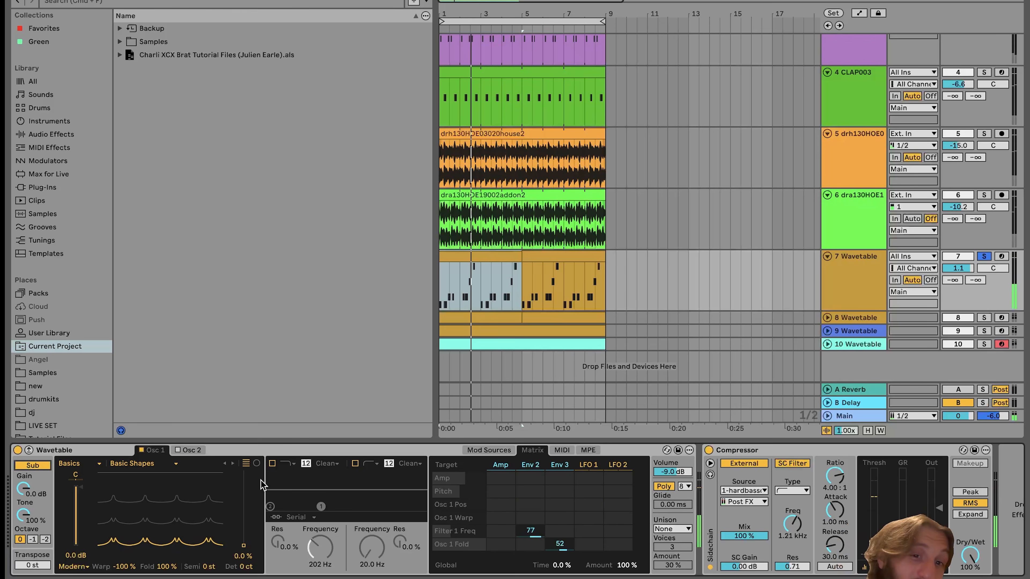
pyautogui.click(273, 463)
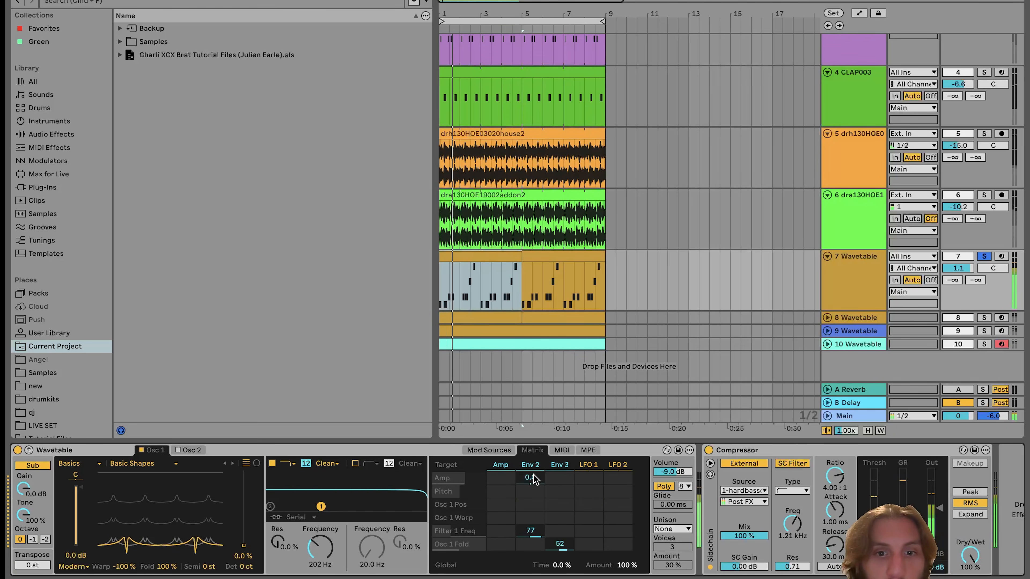
pyautogui.click(524, 466)
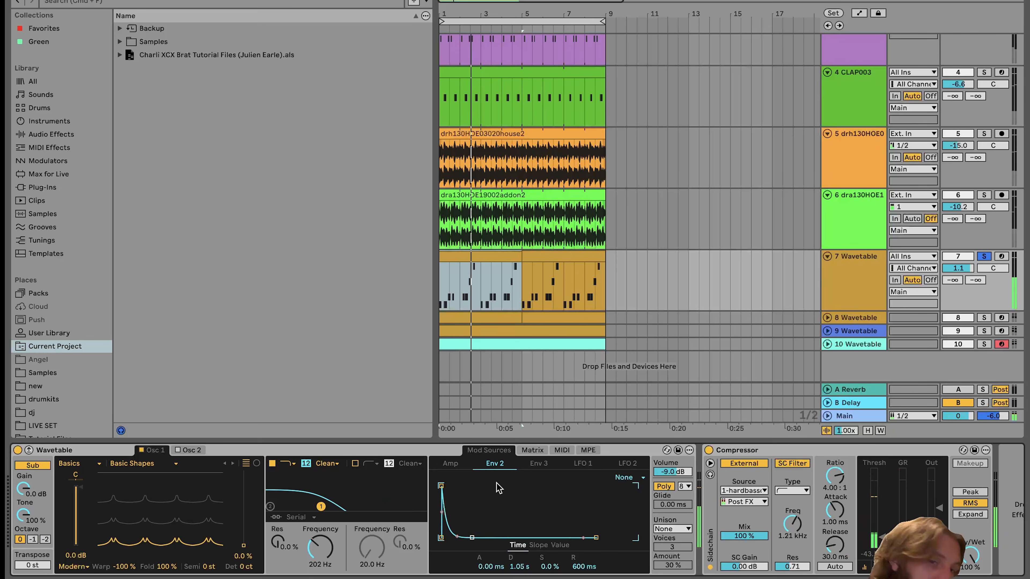
pyautogui.click(533, 451)
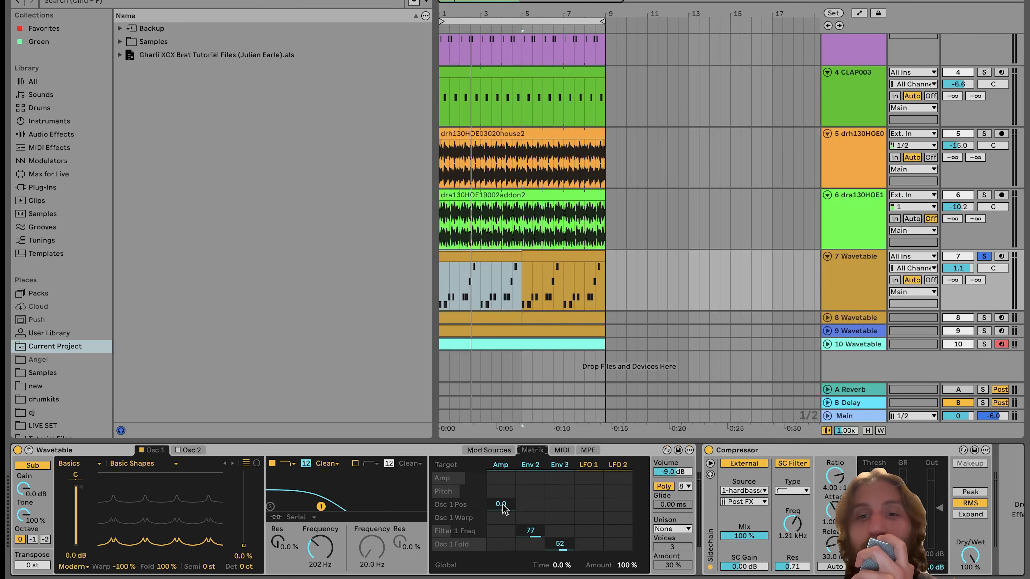
# Unfold the 8 Wavetable track, select it and solo it on its own for playback.
pyautogui.press('space')
pyautogui.hscroll(2, 608, 492)
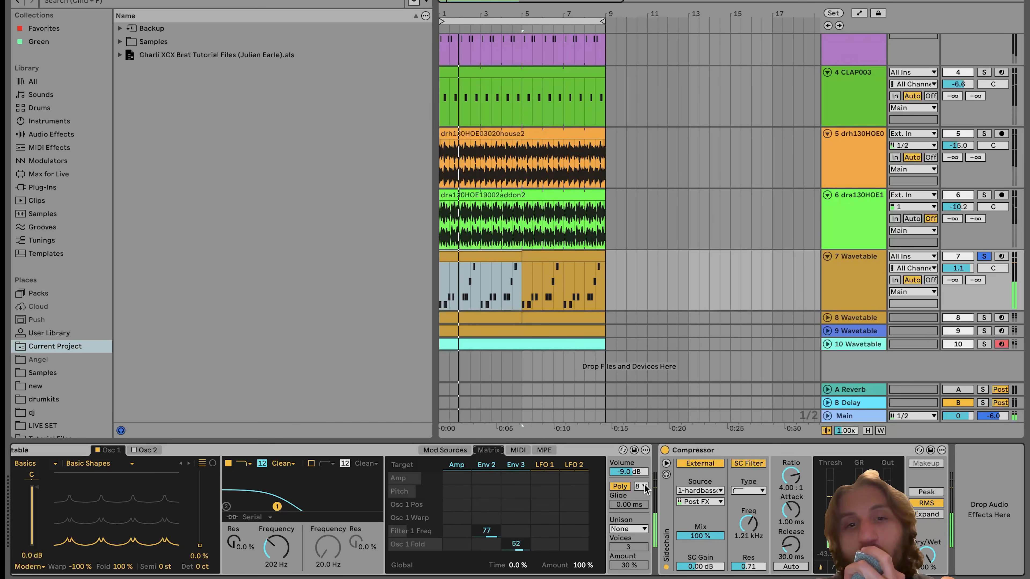
pyautogui.click(827, 318)
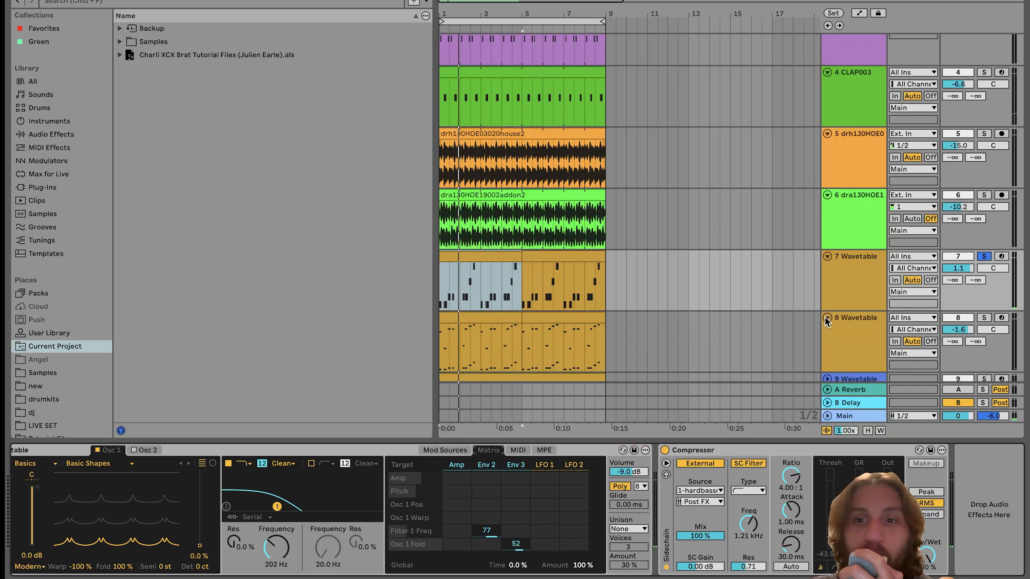
pyautogui.scroll(-2, 860, 324)
pyautogui.click(856, 285)
pyautogui.click(984, 270)
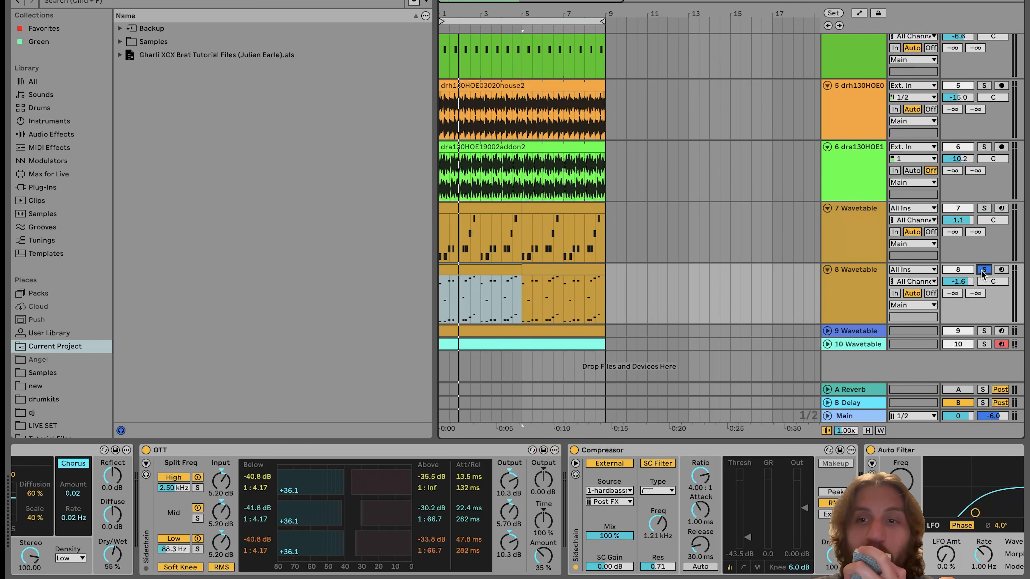
pyautogui.press('space')
# Examine the notes of the first 8 Wavetable clip and compare them with those in the first 7 Wavetable clip.
pyautogui.doubleClick(495, 270)
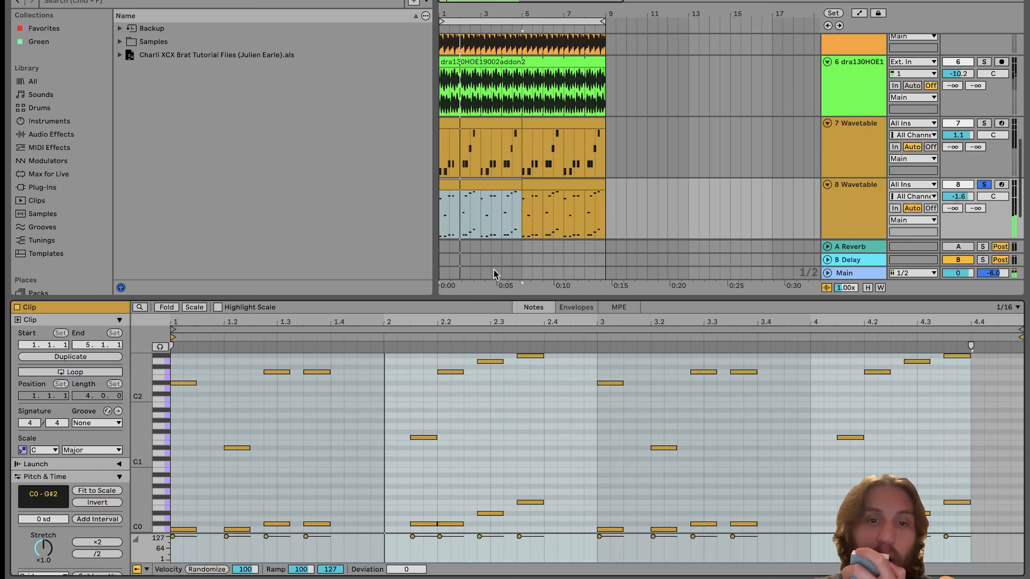
pyautogui.moveTo(148, 423); pyautogui.dragTo(147, 424)
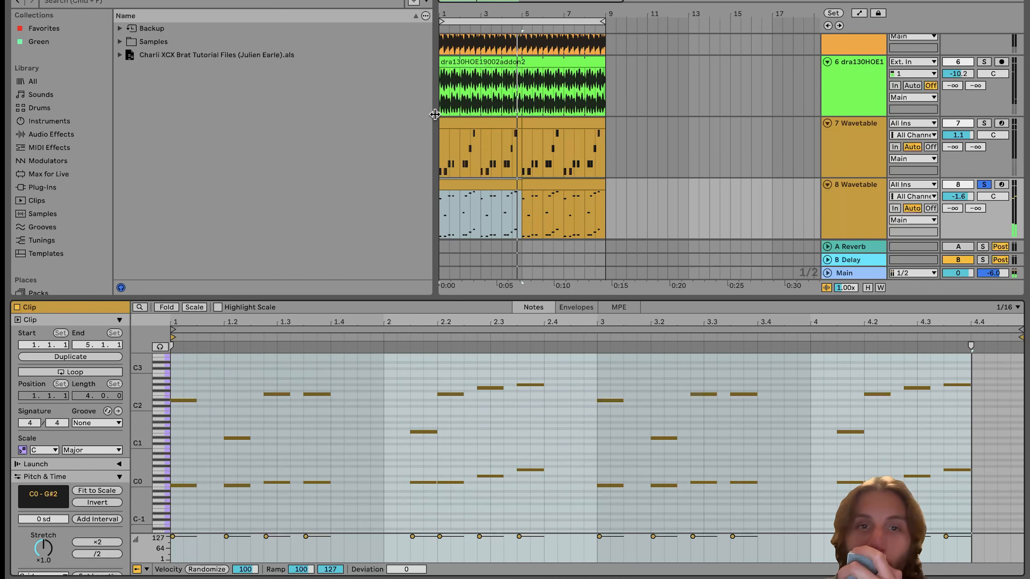
pyautogui.click(490, 124)
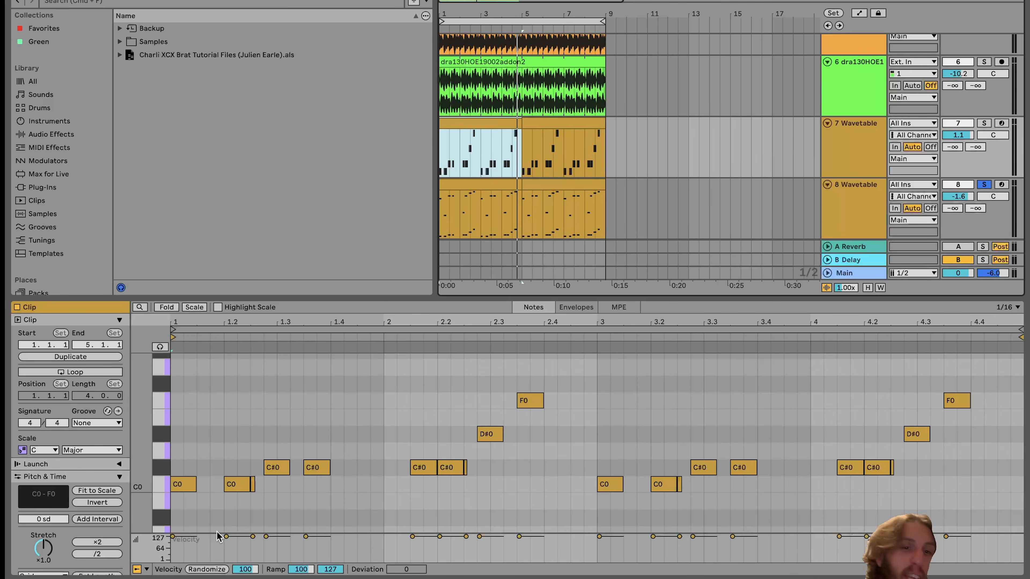
pyautogui.click(496, 183)
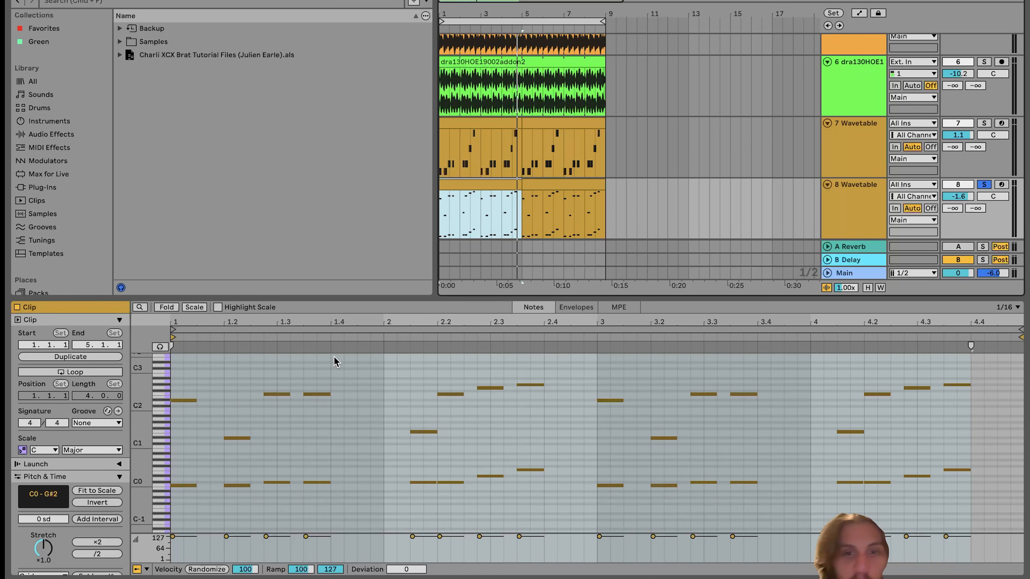
# Add the 7 Wavetable, hardbass drum and Cymbal 23 tracks to the solo and play them together with 8 Wavetable.
pyautogui.click(985, 124)
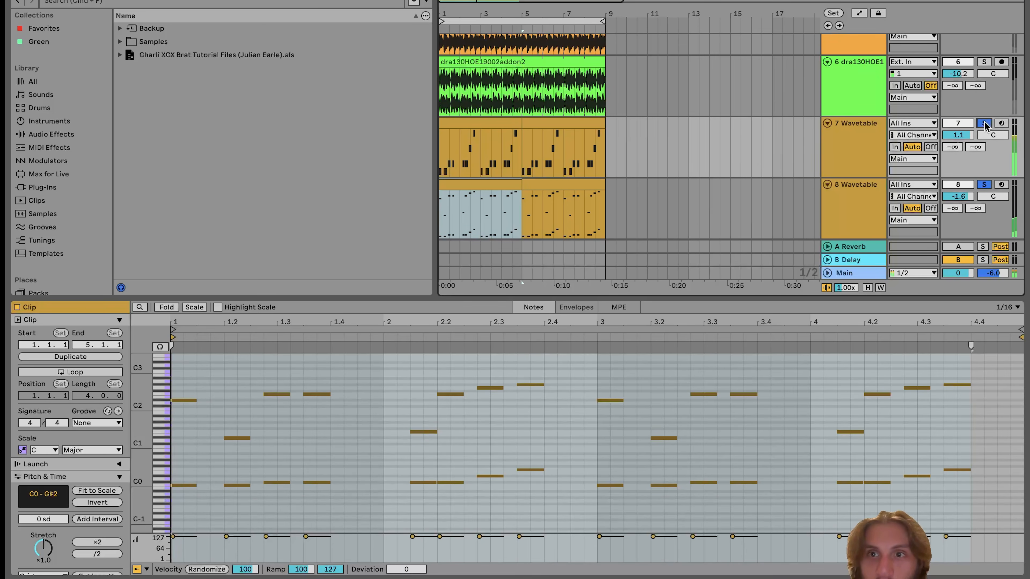
pyautogui.press('space')
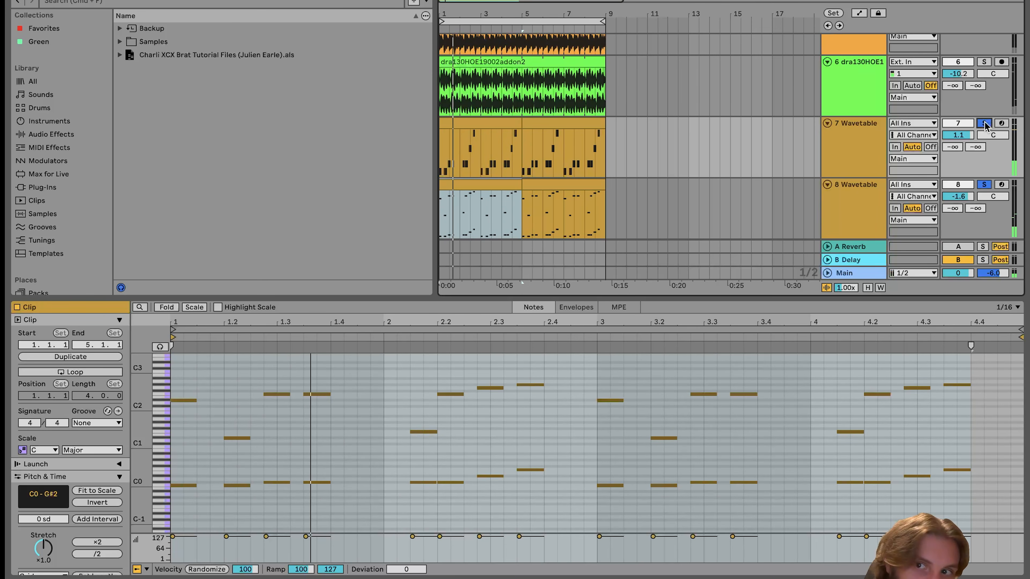
pyautogui.scroll(10, 985, 125)
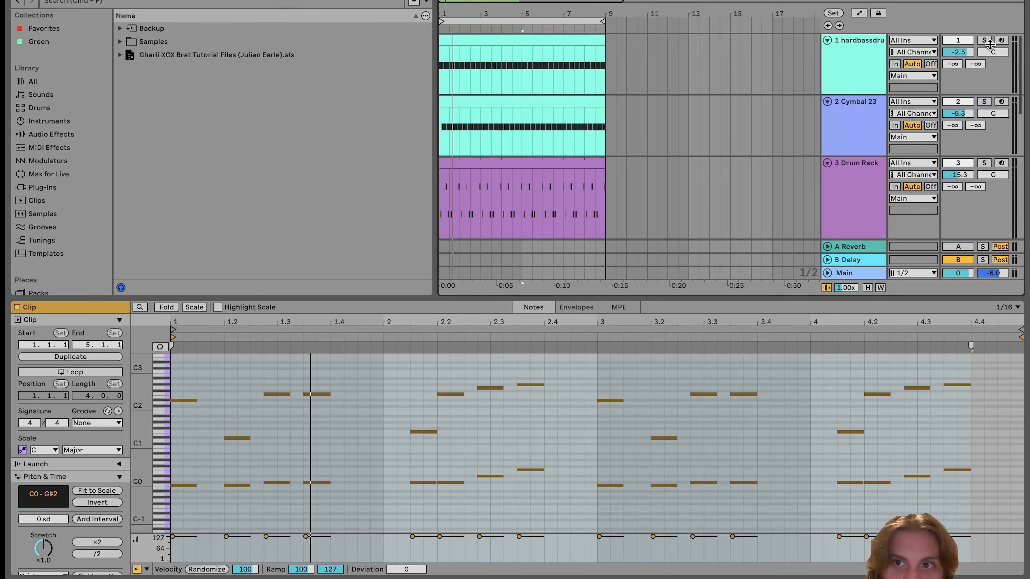
pyautogui.click(984, 40)
pyautogui.click(984, 102)
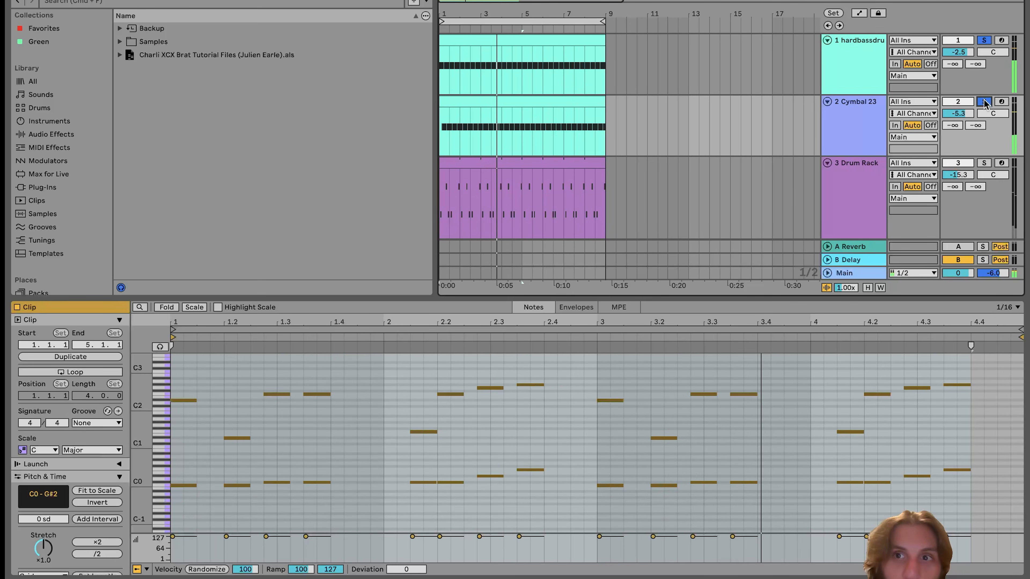
# Solo only the 8 Wavetable track again.
pyautogui.scroll(-5, 984, 100)
pyautogui.click(859, 157)
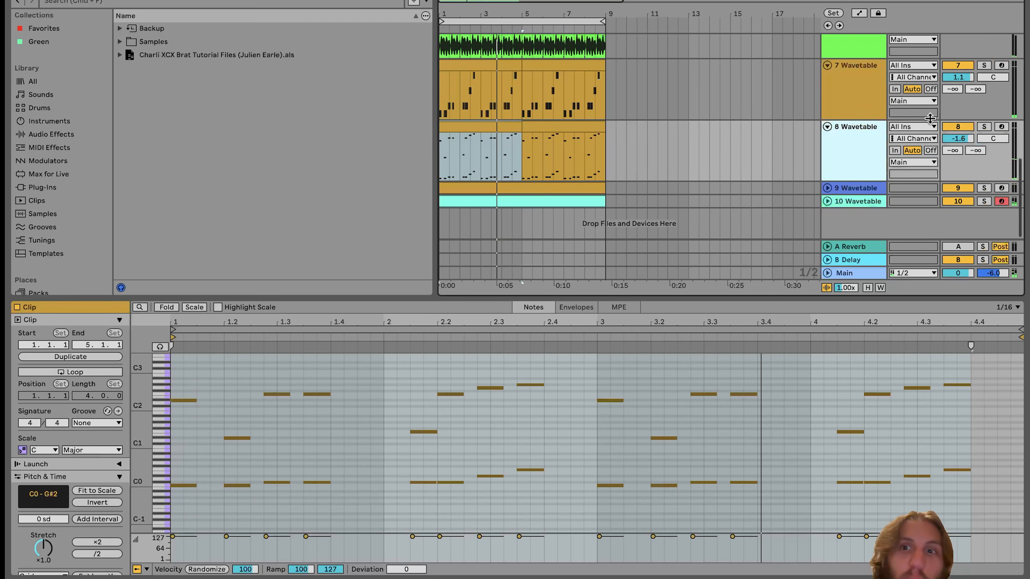
pyautogui.click(985, 127)
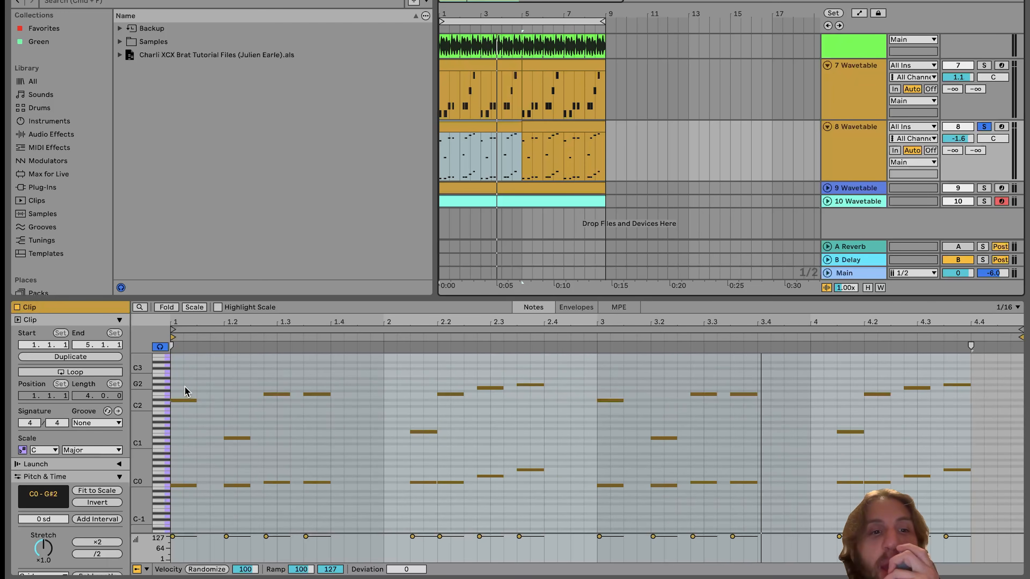
# Highlight the first-beat notes and the D#1 and F1 middle notes in the 8 Wavetable clip, and play the part.
pyautogui.moveTo(183, 385); pyautogui.dragTo(191, 487)
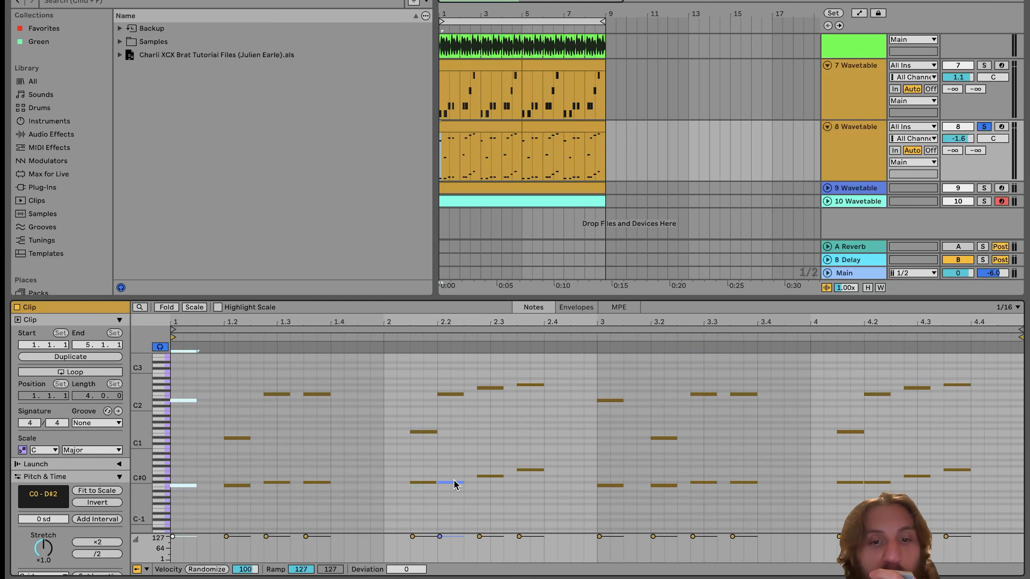
pyautogui.click(497, 476)
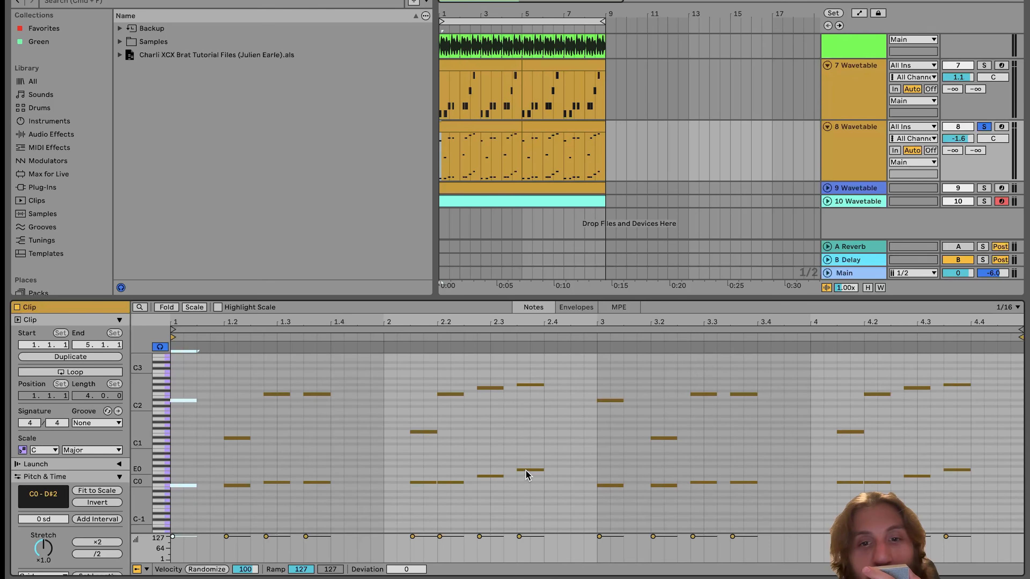
pyautogui.press('space')
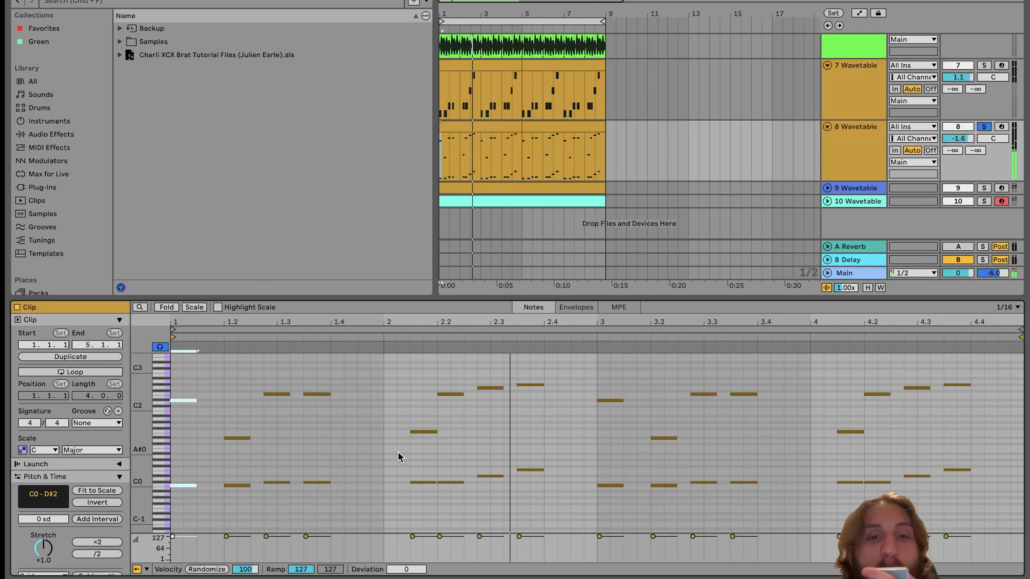
pyautogui.press('space')
pyautogui.moveTo(240, 459); pyautogui.dragTo(441, 426)
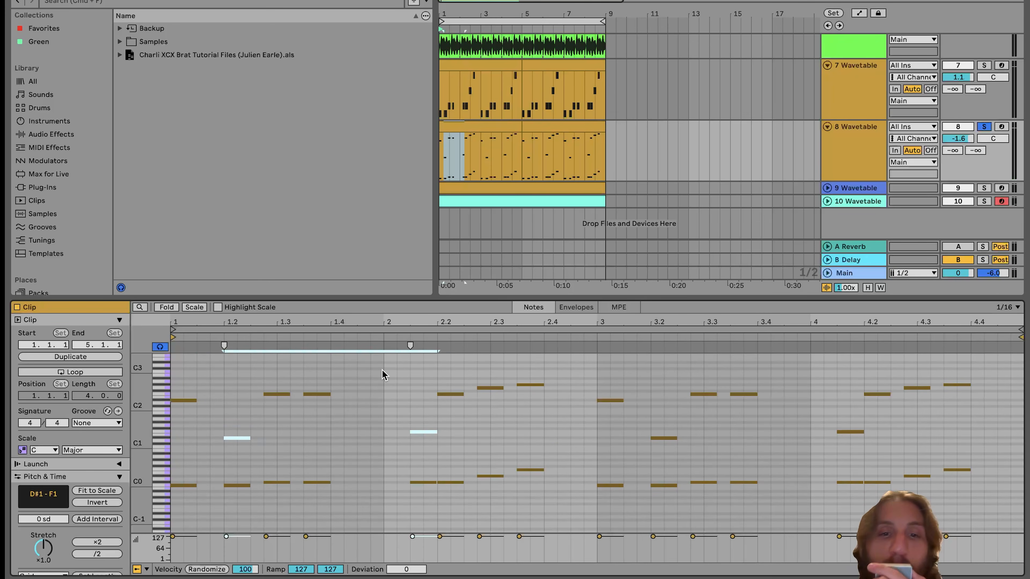
pyautogui.press('space')
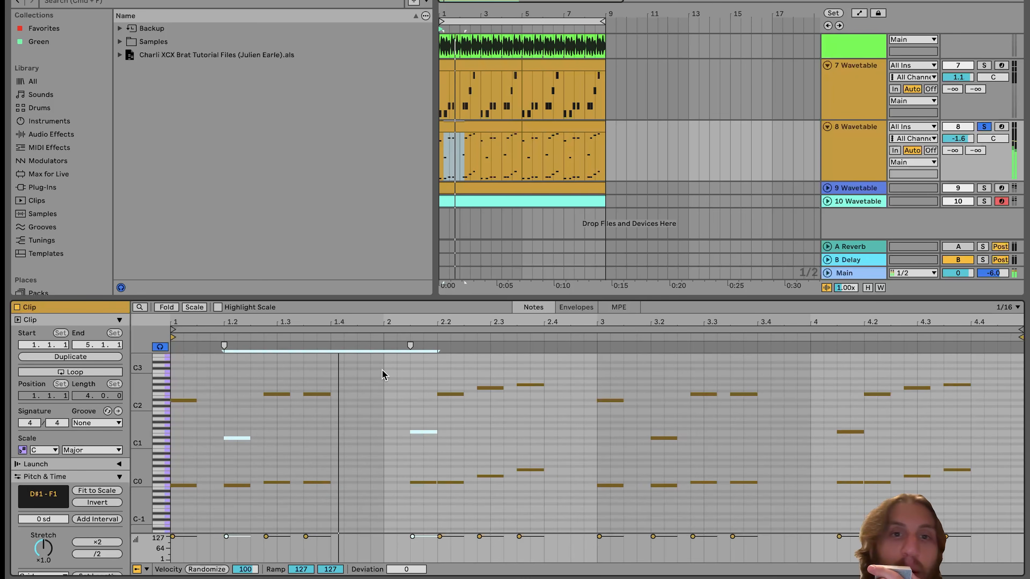
# Show the 8 Wavetable device chain and examine its Wavetable's Piano oscillator and Filter 1 frequency during playback.
pyautogui.click(874, 138)
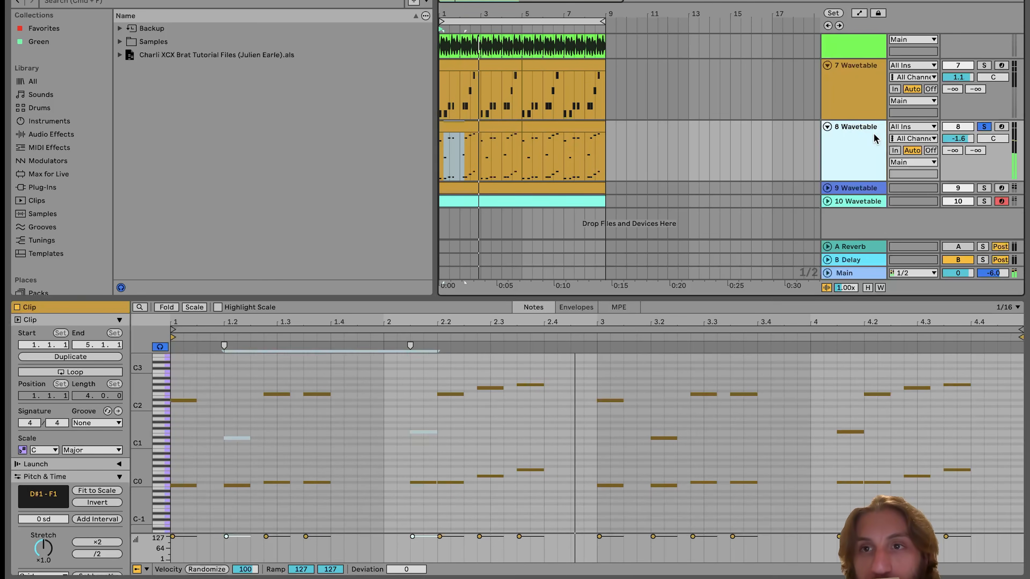
pyautogui.hotkey('shift', 'Tab')
pyautogui.scroll(5, 874, 138)
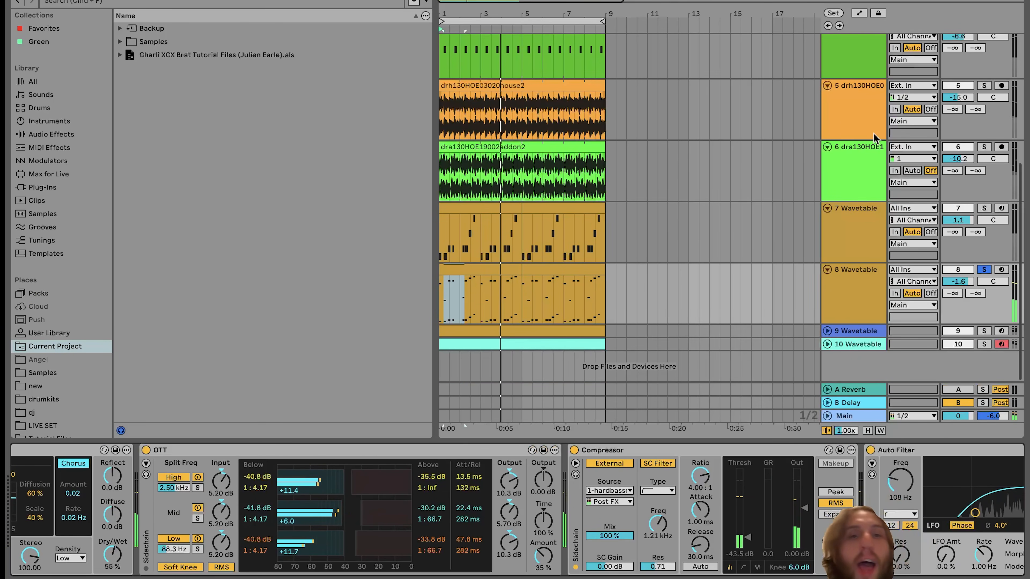
pyautogui.press('space')
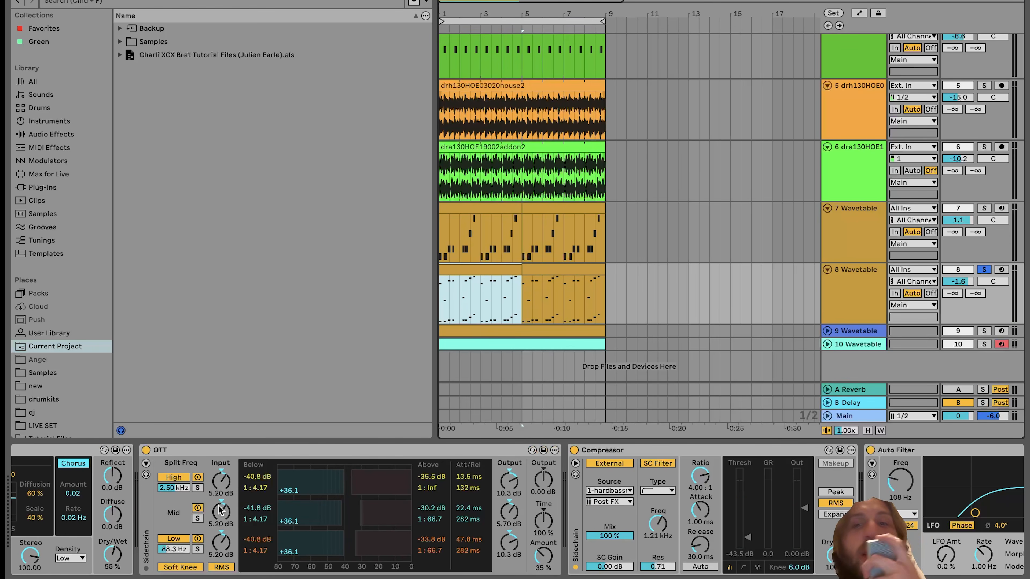
pyautogui.hscroll(-10, 219, 511)
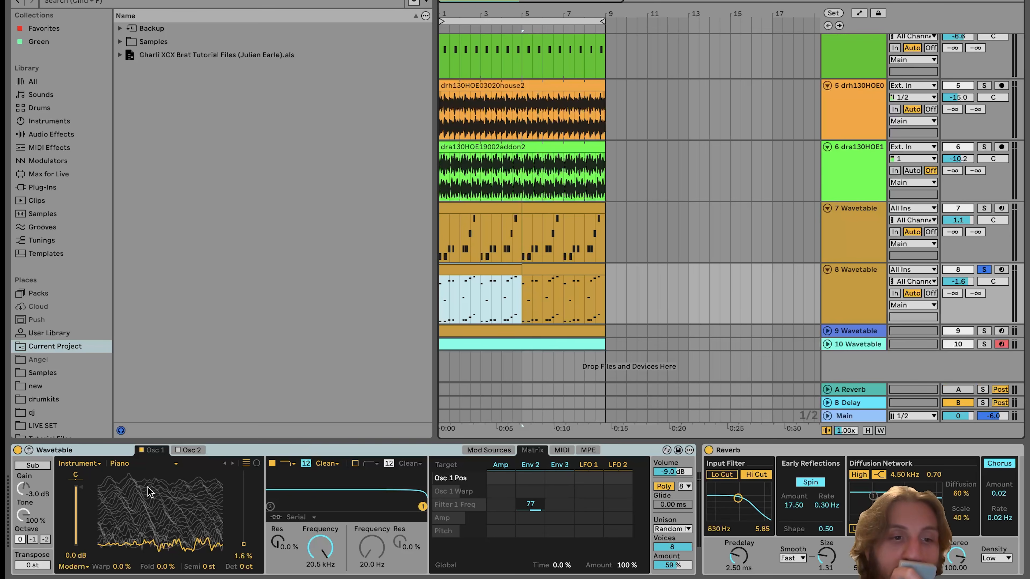
pyautogui.press('space')
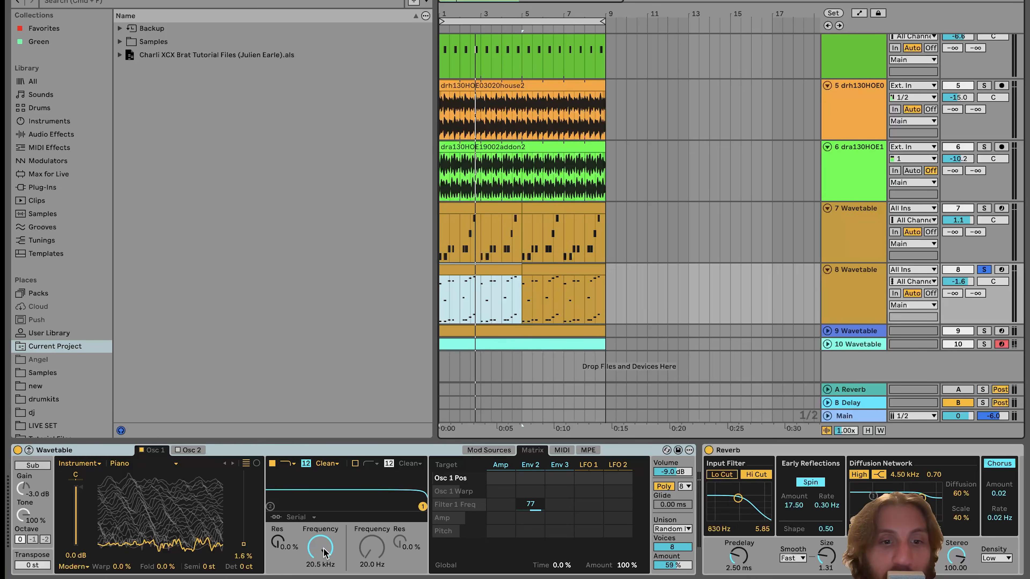
pyautogui.moveTo(323, 553)
pyautogui.mouseDown()
pyautogui.moveTo(323, 576)
pyautogui.moveTo(323, 549)
pyautogui.mouseUp()
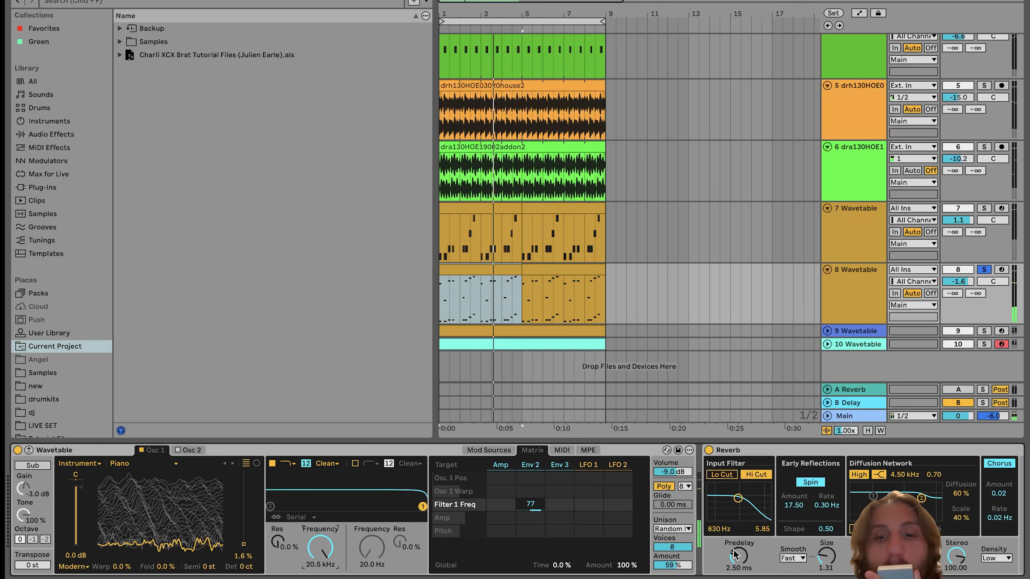
# Audition Wavetable's Position Spread, Noise and Classic unison modes, and return the mode to Random Note.
pyautogui.click(679, 529)
pyautogui.click(696, 520)
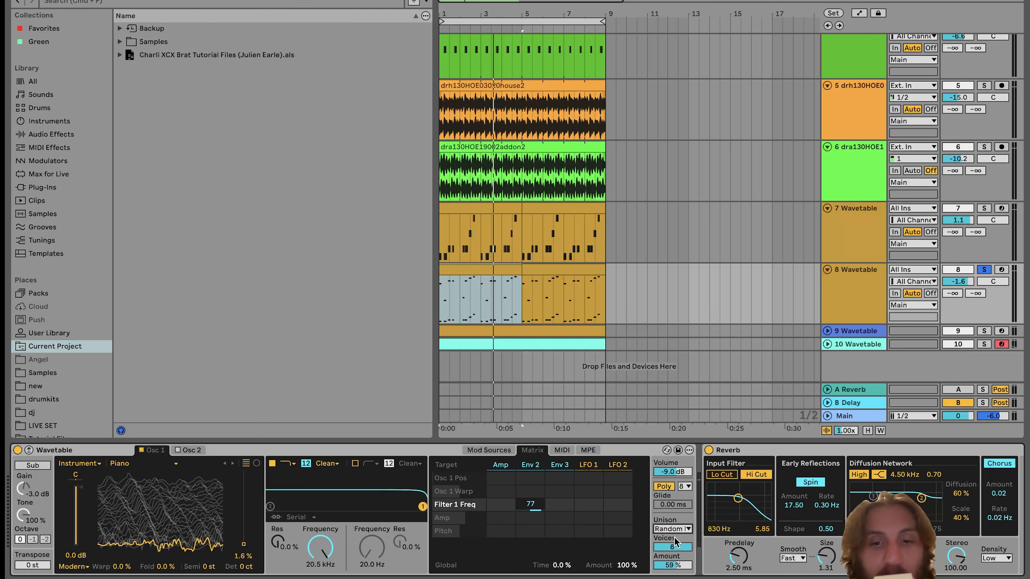
pyautogui.click(671, 529)
pyautogui.click(675, 518)
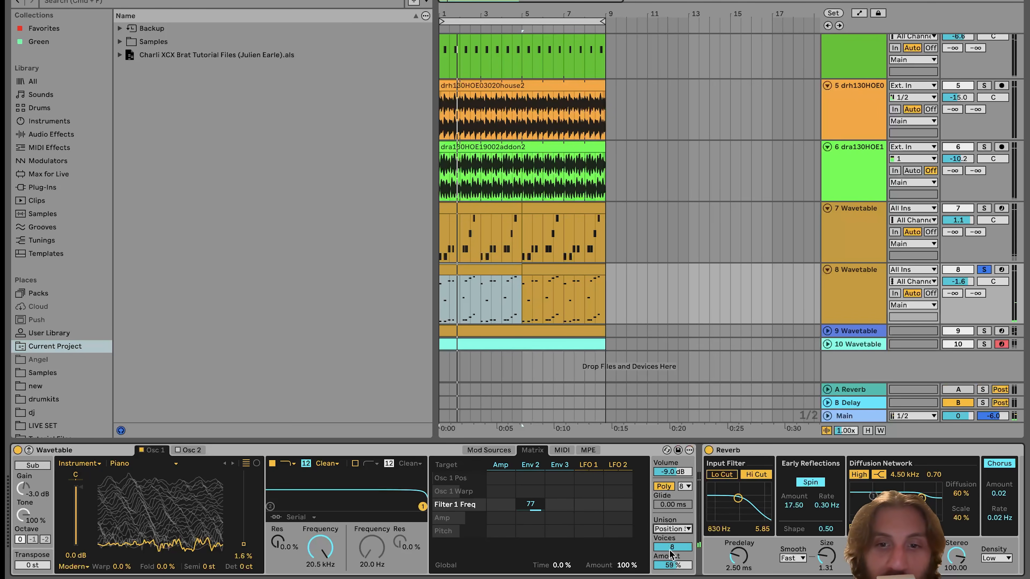
pyautogui.press('space')
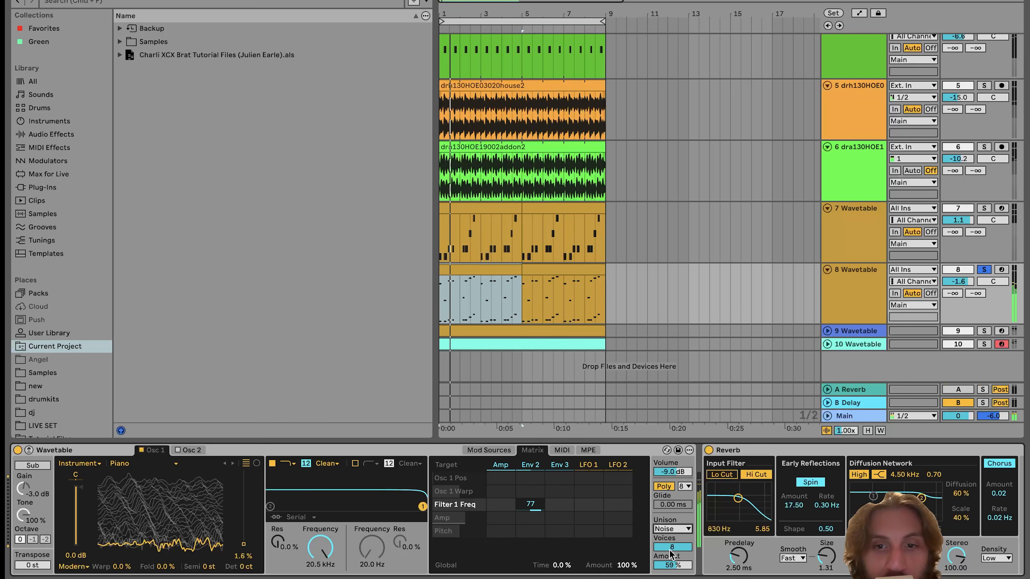
pyautogui.press('Up')
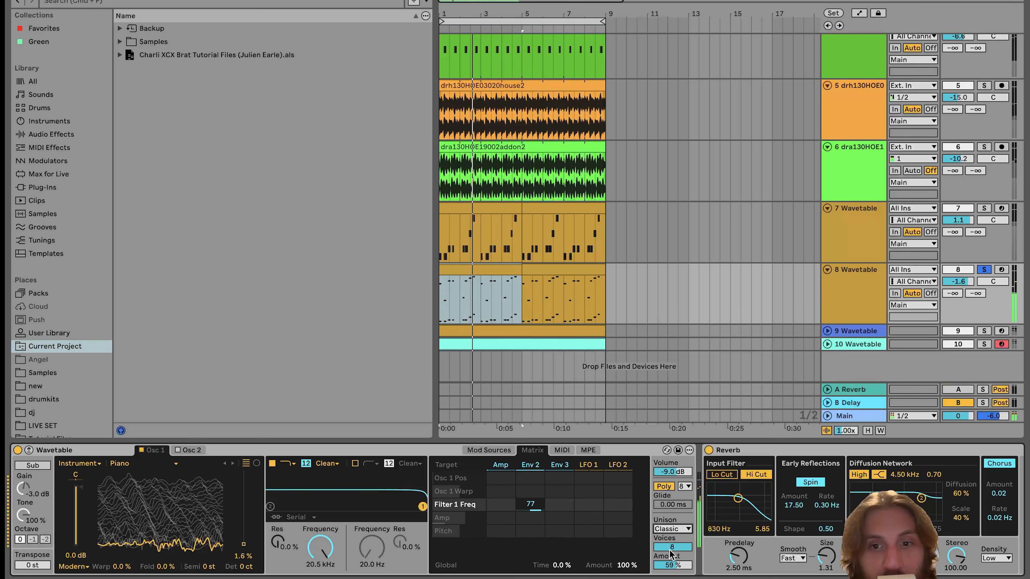
pyautogui.press('space')
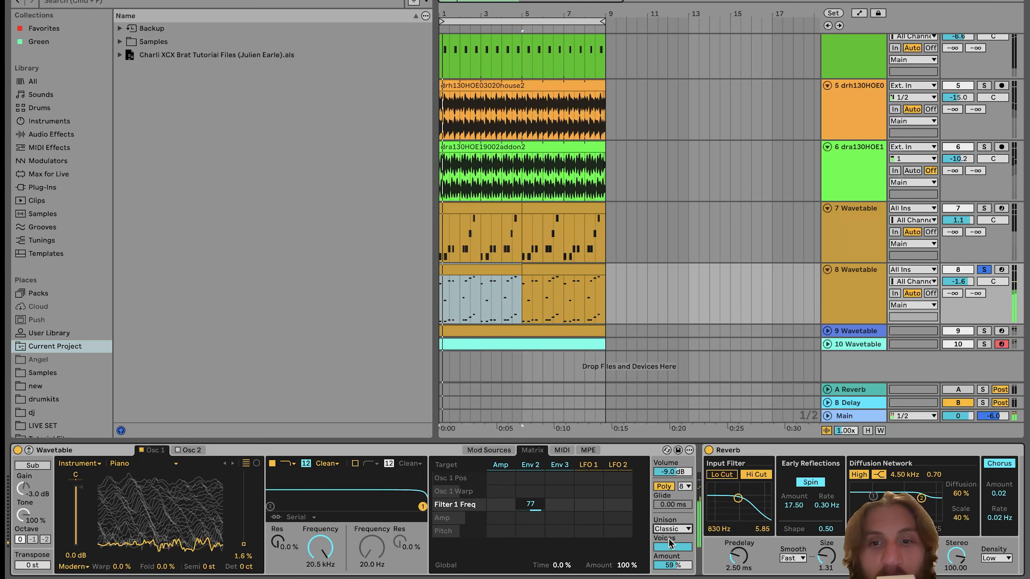
pyautogui.press('Down')
pyautogui.press('Down')
pyautogui.press('Down')
pyautogui.press('Down')
pyautogui.press('Down')
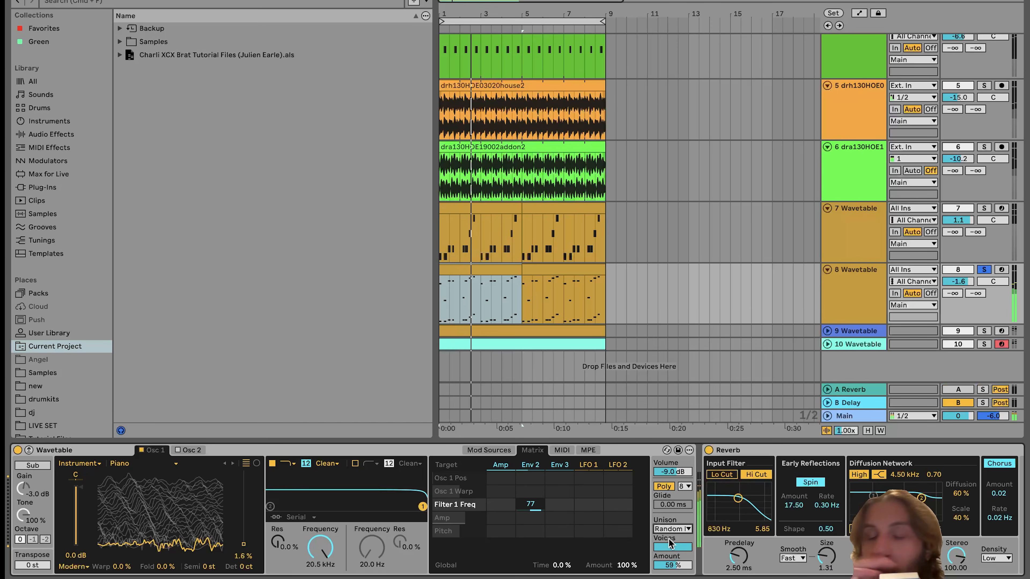
# Try Wavetable with unison set to None, and undo the change.
pyautogui.click(672, 529)
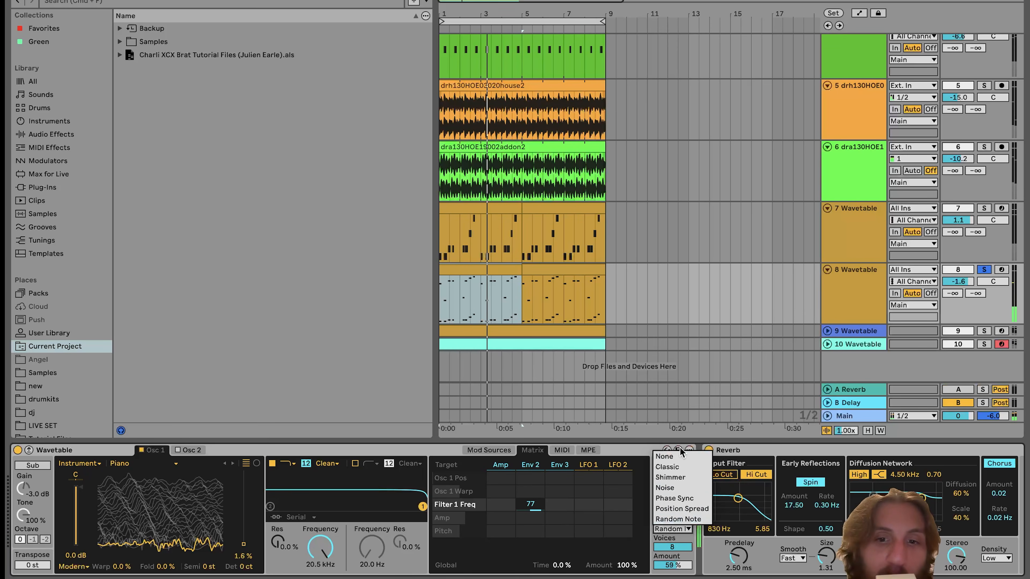
pyautogui.click(676, 461)
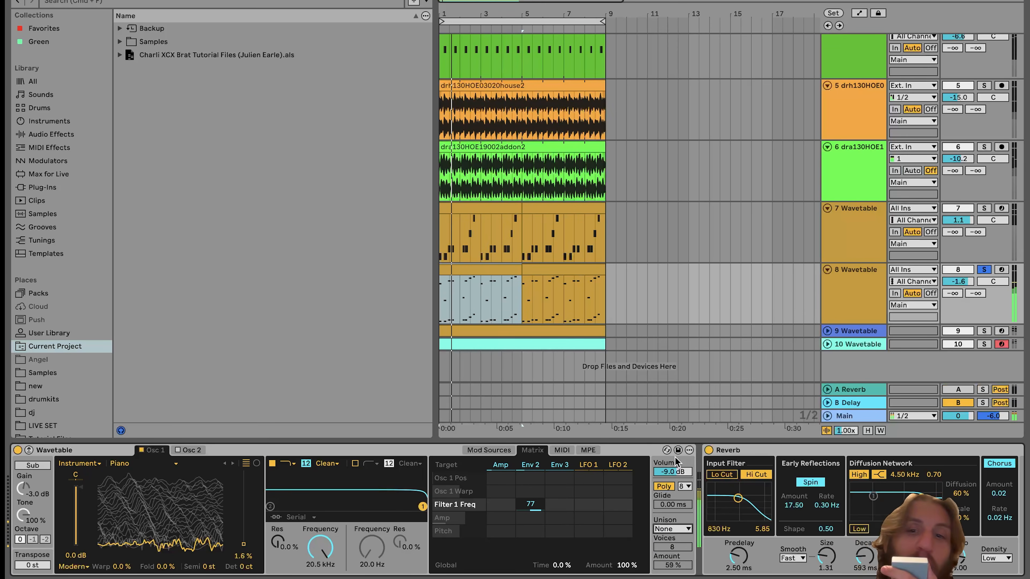
pyautogui.press('super+z')
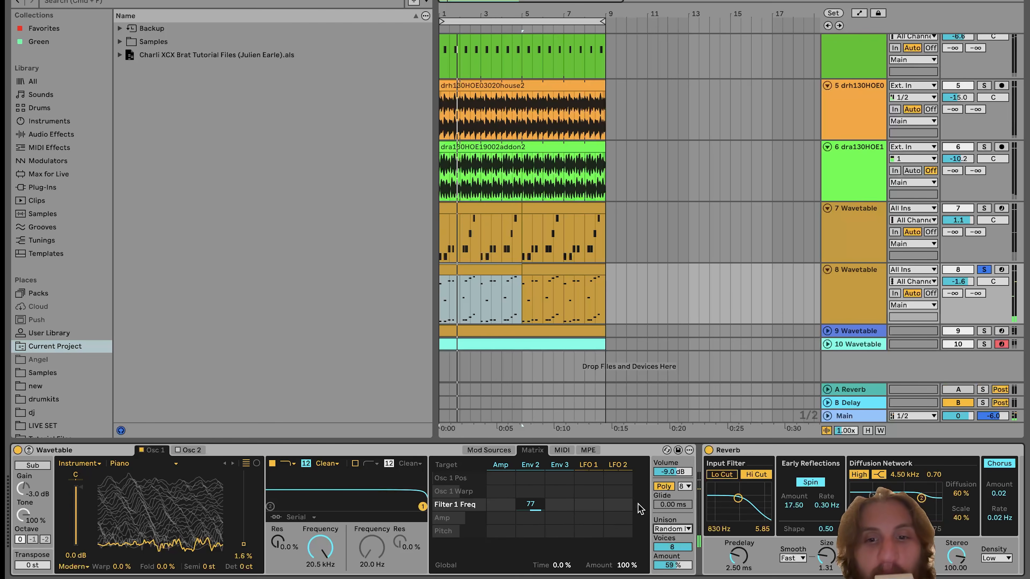
# Examine the settings of the Reverb that follows Wavetable while playing the part.
pyautogui.hscroll(8, 640, 509)
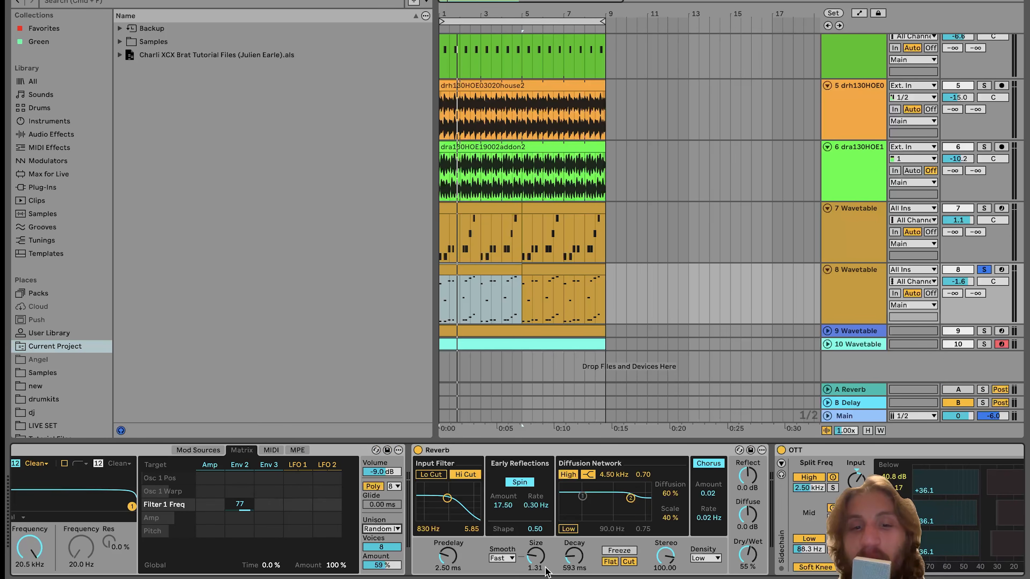
pyautogui.press('space')
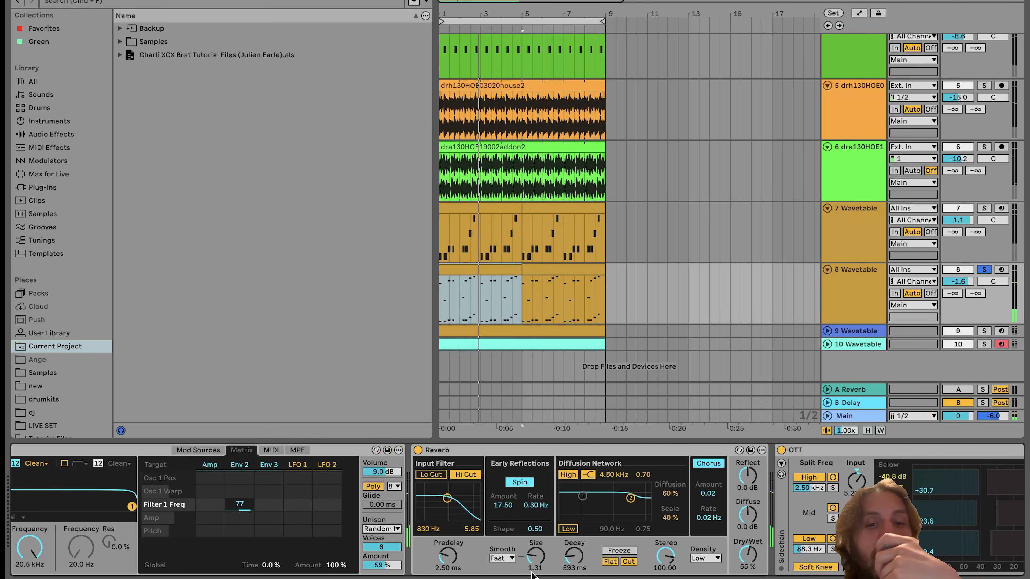
# Play the 8 Wavetable part with its OTT bypassed and re-enabled to compare the sound.
pyautogui.hscroll(5, 589, 575)
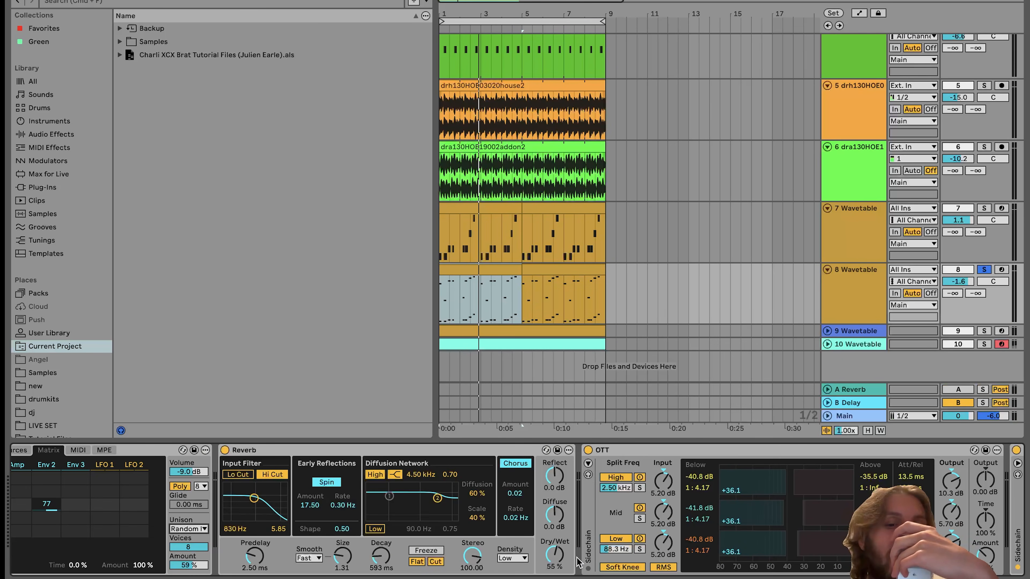
pyautogui.hscroll(13, 578, 563)
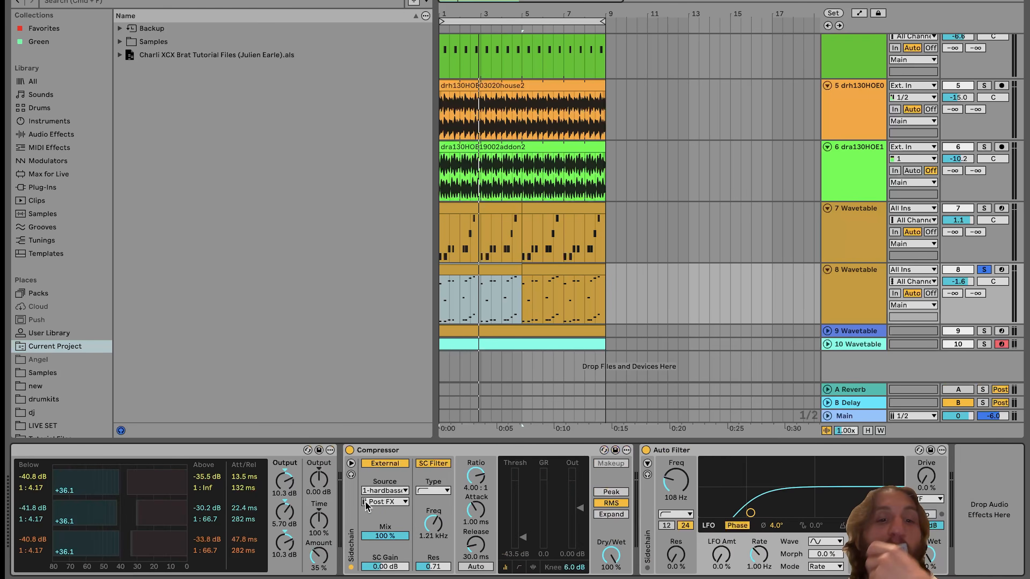
pyautogui.hscroll(-1, 362, 509)
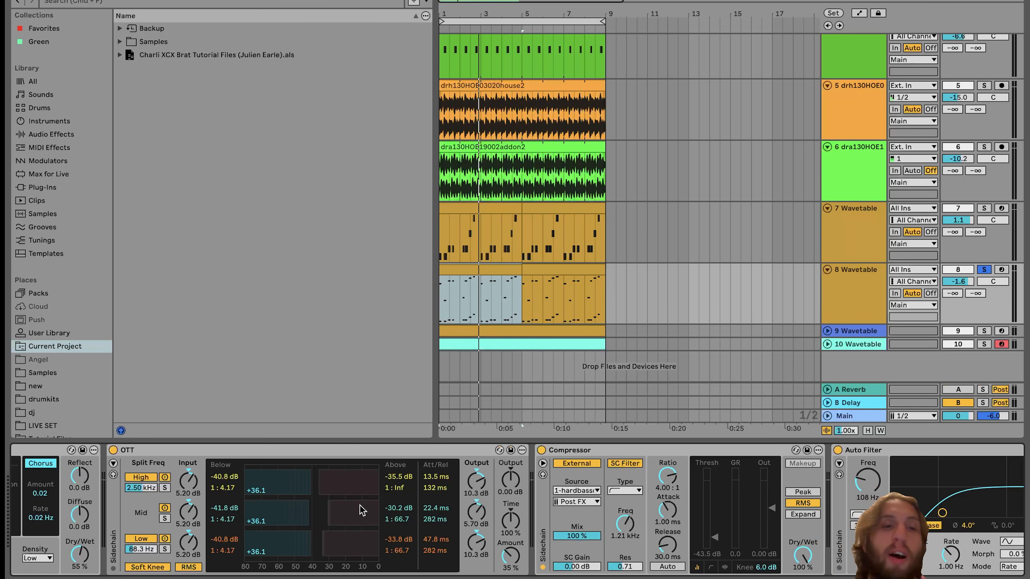
pyautogui.click(114, 450)
pyautogui.press('space')
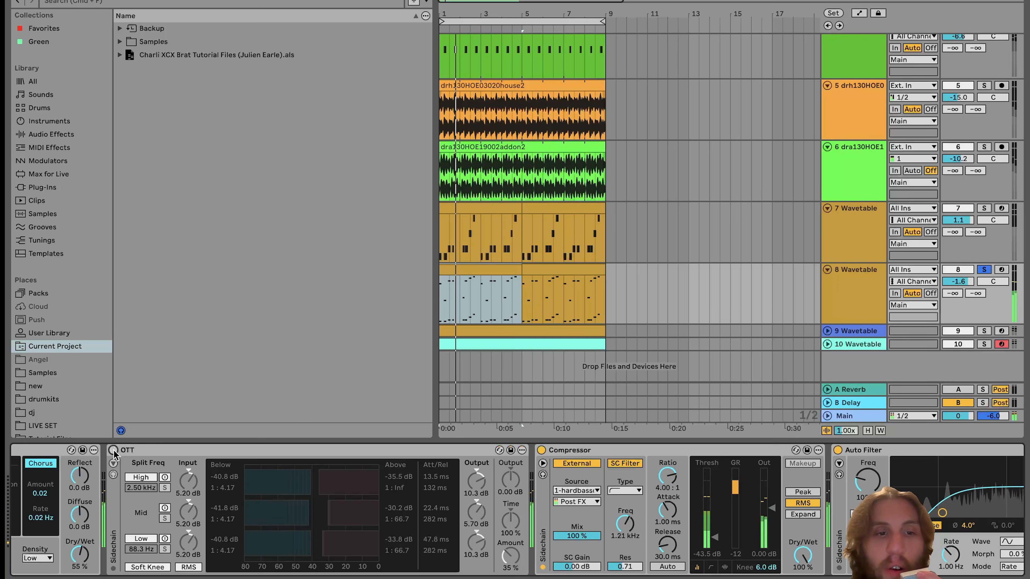
pyautogui.click(114, 451)
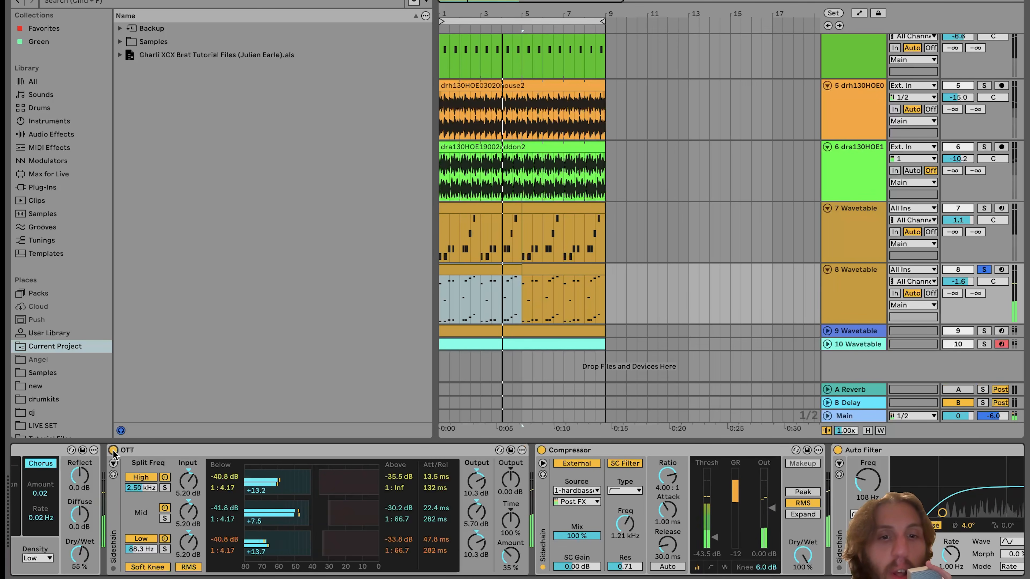
pyautogui.press('space')
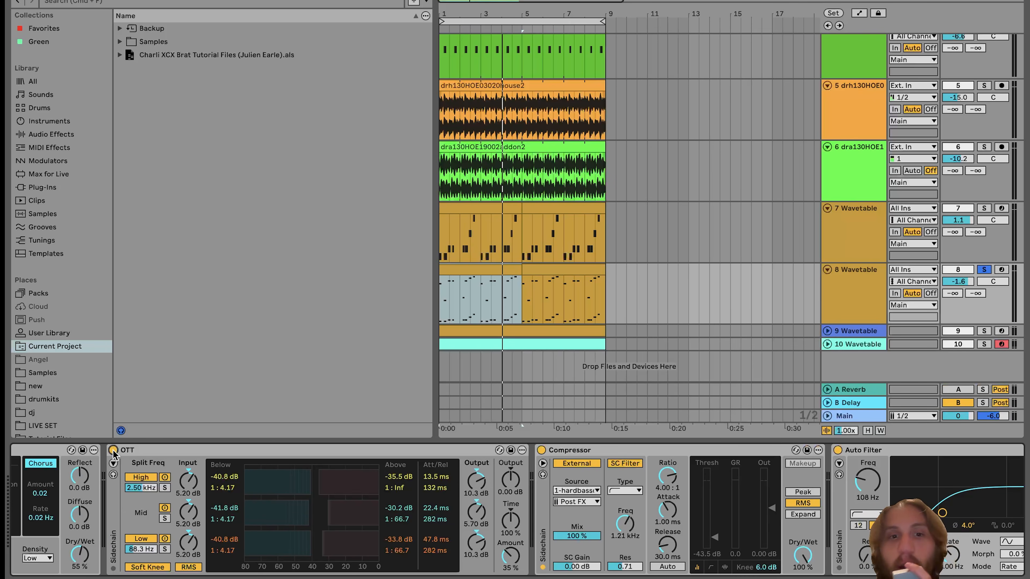
# Play the 8 Wavetable part and examine the Compressor and Auto Filter that follow OTT.
pyautogui.press('space')
pyautogui.hscroll(5, 328, 494)
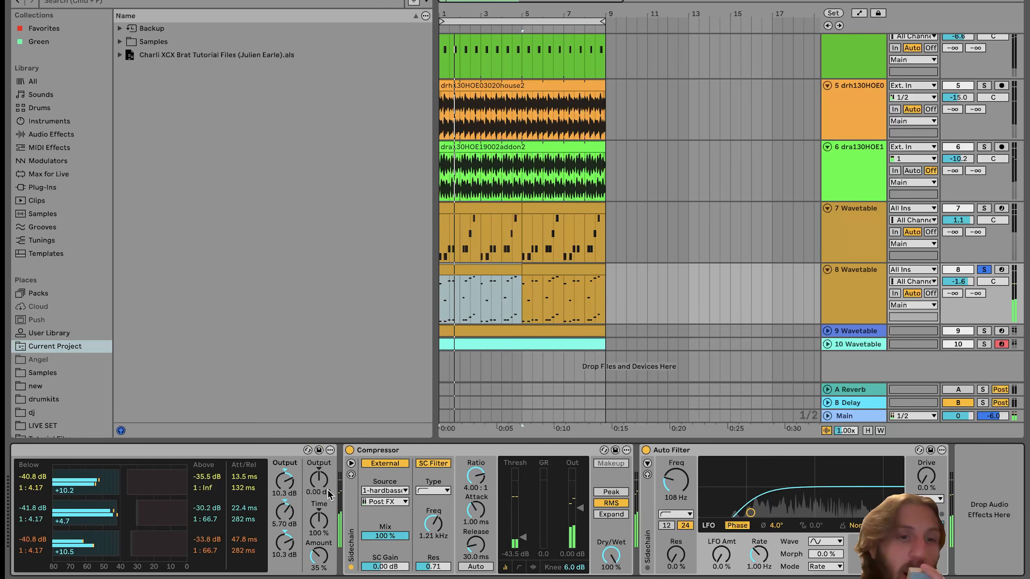
pyautogui.press('space')
# Find the OTT.adv preset under Multiband Dynamics in the audio effects library.
pyautogui.click(49, 134)
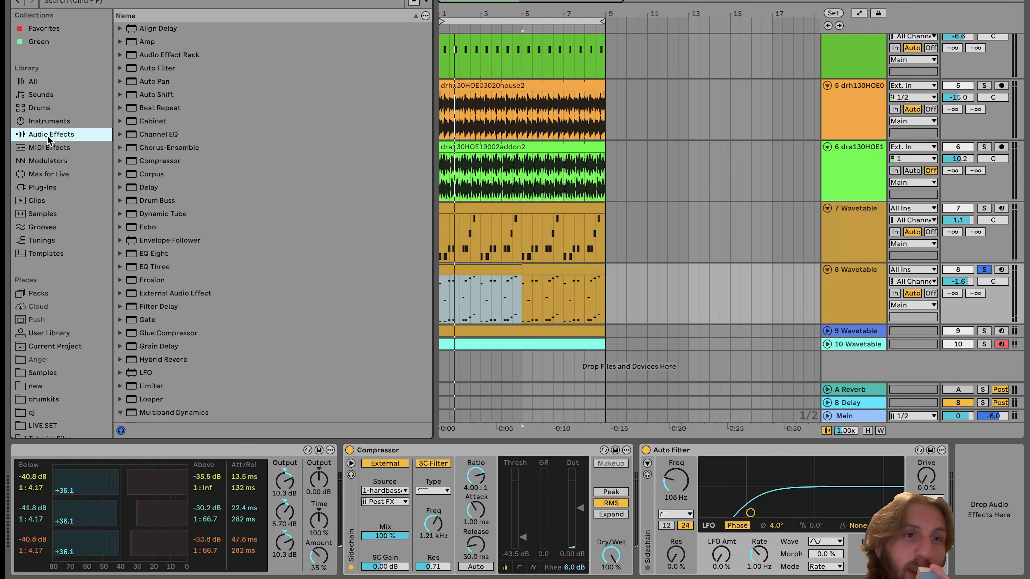
pyautogui.scroll(-10, 221, 303)
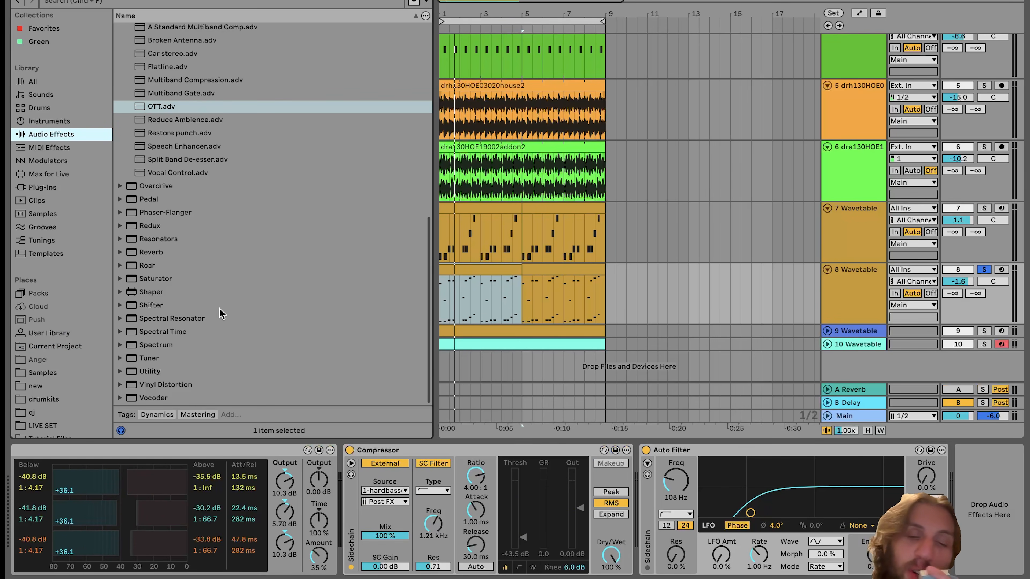
pyautogui.hscroll(-5, 372, 511)
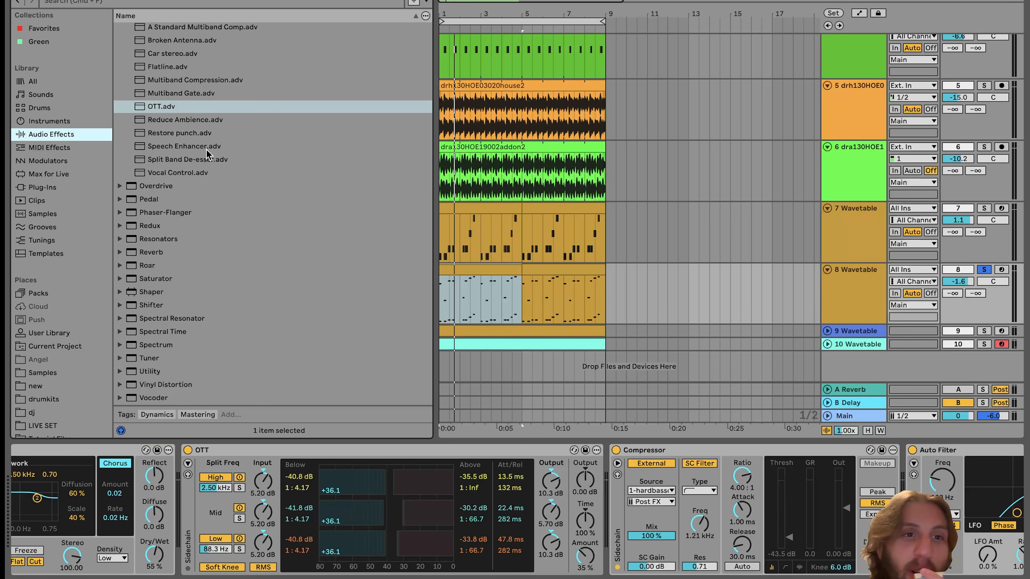
pyautogui.scroll(6, 207, 154)
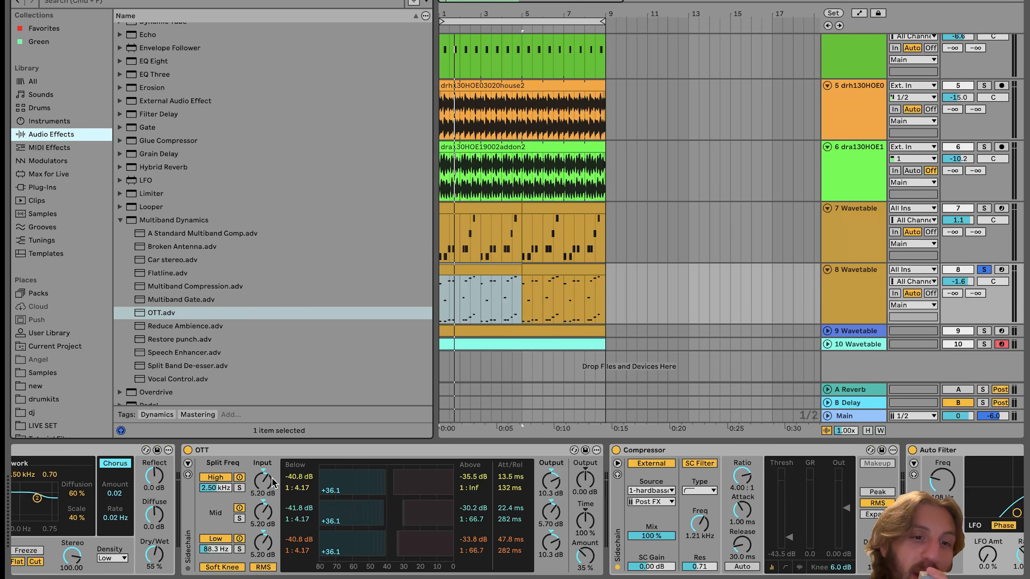
pyautogui.hscroll(5, 274, 500)
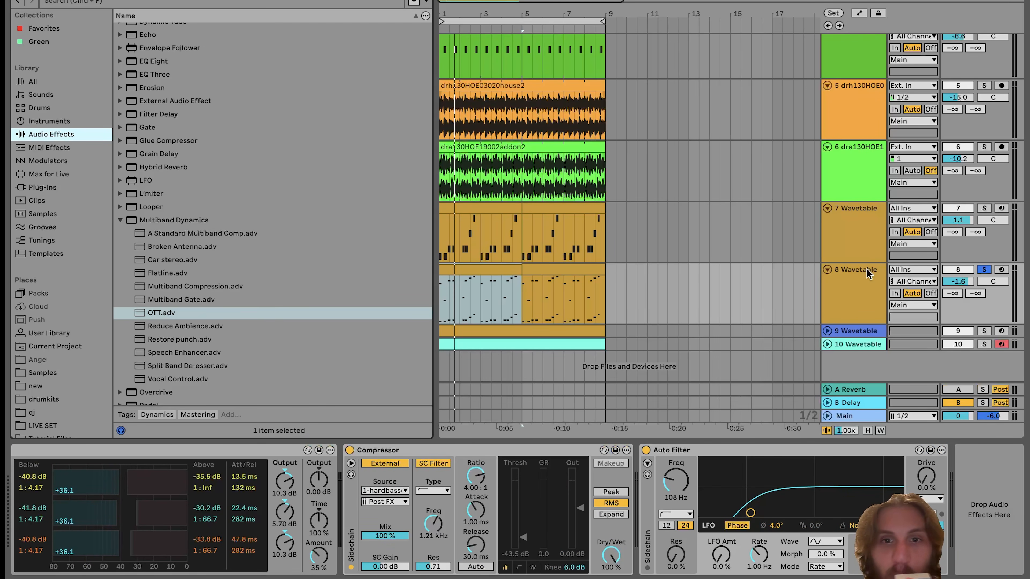
# Unfold the 9 Wavetable track, solo only that track and start playback.
pyautogui.click(826, 344)
pyautogui.click(854, 334)
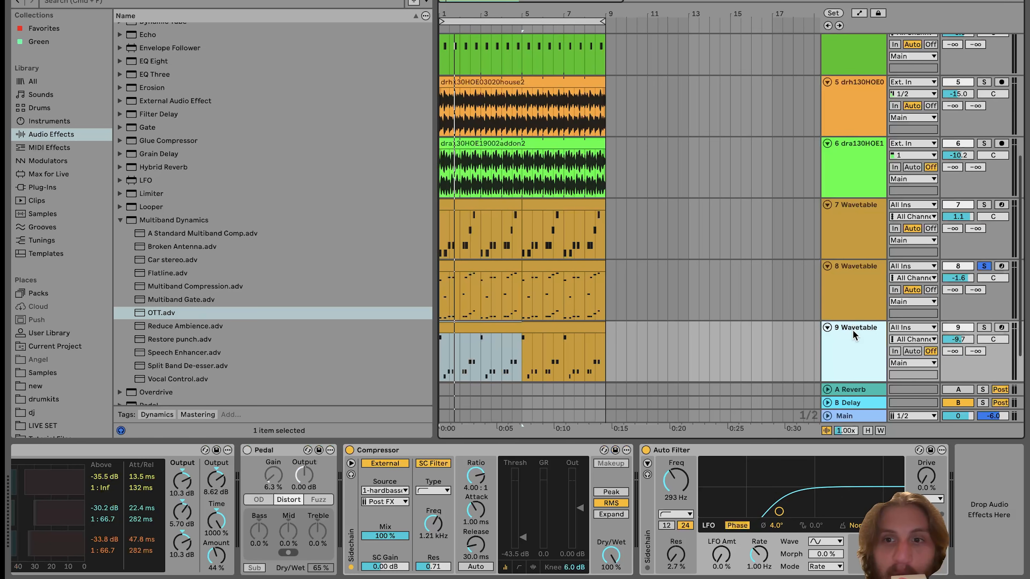
pyautogui.click(983, 327)
pyautogui.scroll(-3, 984, 329)
pyautogui.press('space')
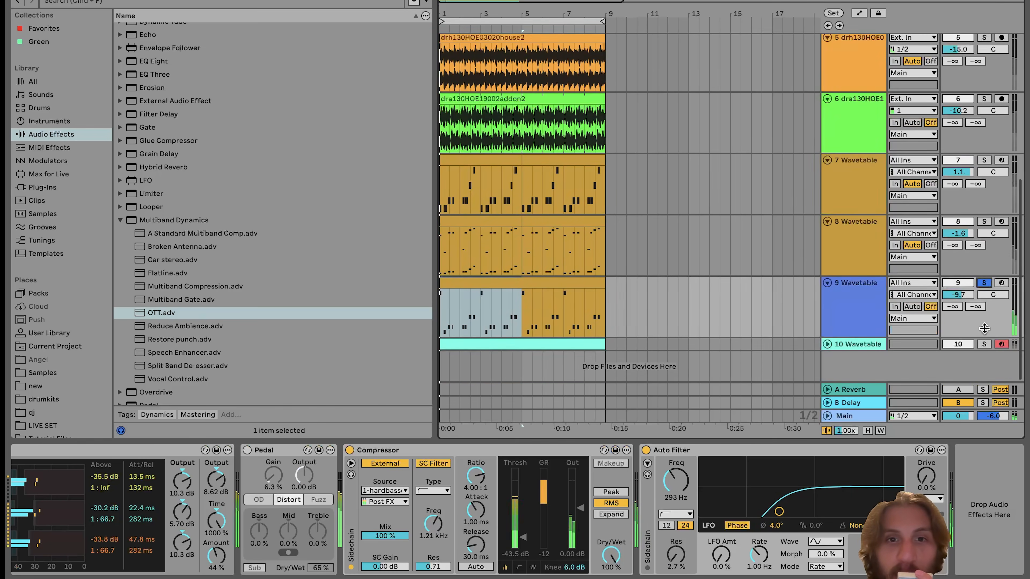
# Open the 9 Wavetable clip's notes and solo 8 Wavetable alongside it to hear both layers together.
pyautogui.doubleClick(494, 281)
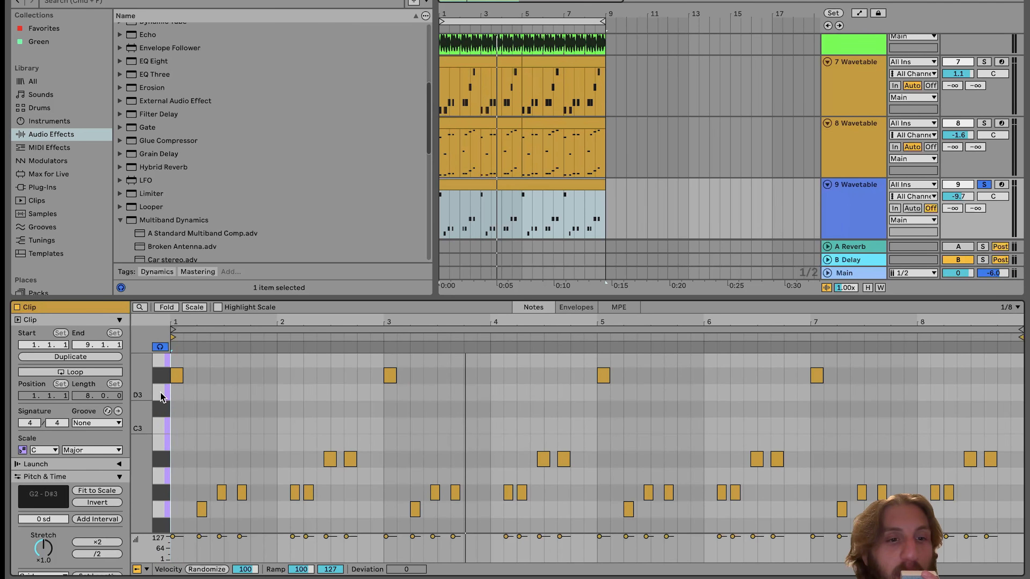
pyautogui.scroll(2, 165, 390)
pyautogui.scroll(-3, 164, 389)
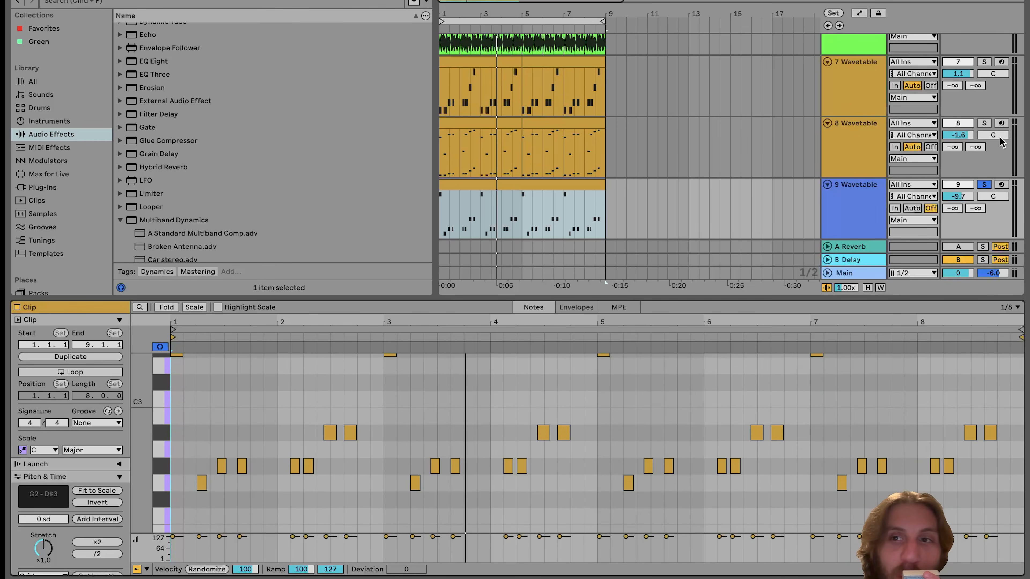
pyautogui.click(984, 124)
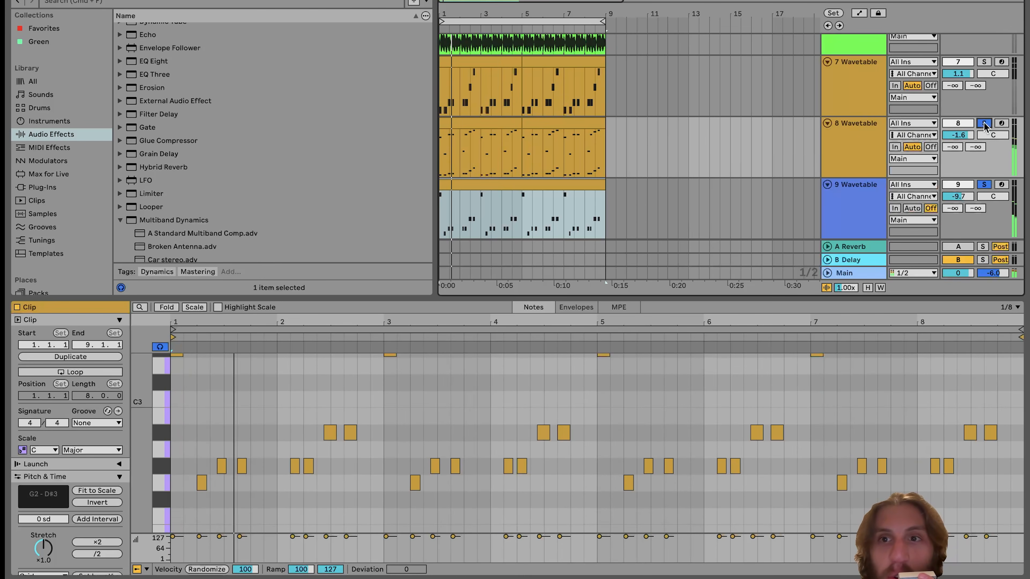
pyautogui.click(865, 213)
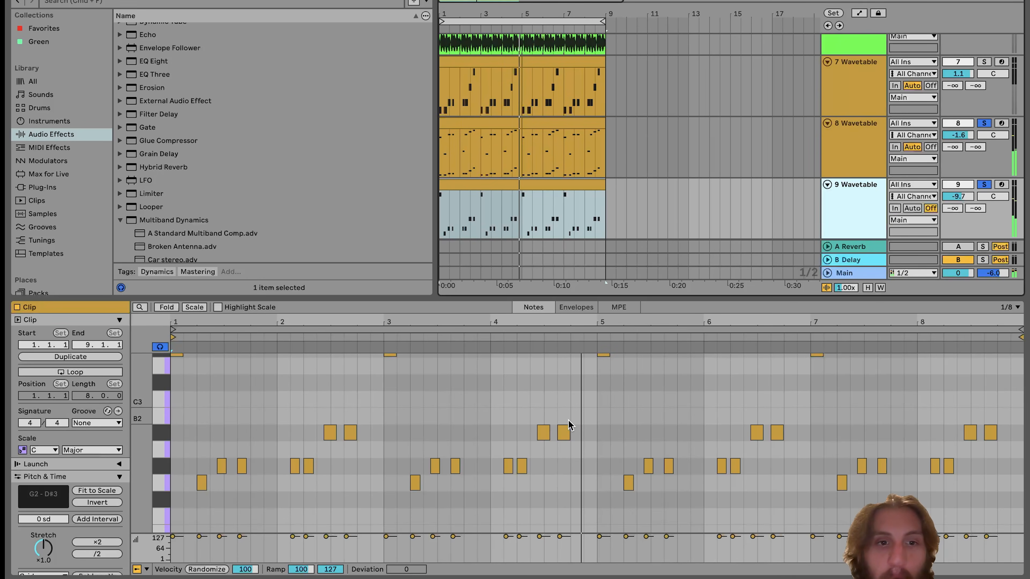
# Audition the second A#2 note in bar 2 raised to C3 during playback, and return it to A#2.
pyautogui.click(350, 433)
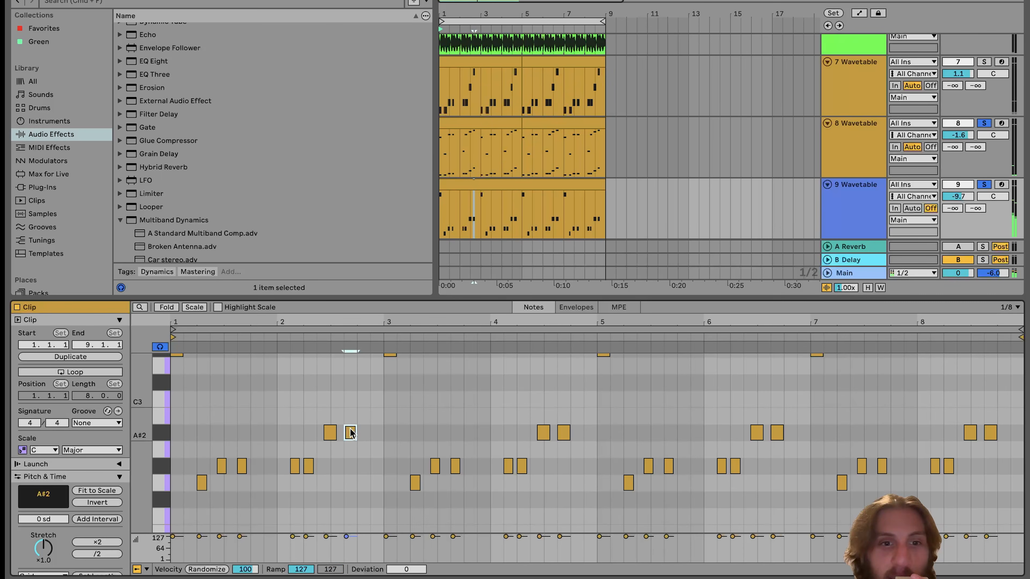
pyautogui.press('Up')
pyautogui.press('Up')
pyautogui.press('space')
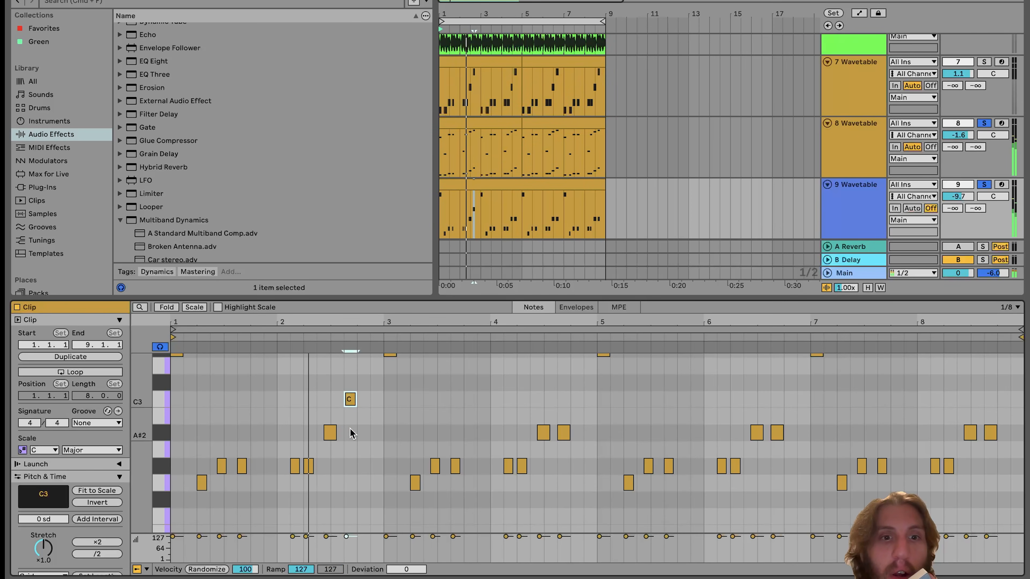
pyautogui.press('Down')
pyautogui.press('Down')
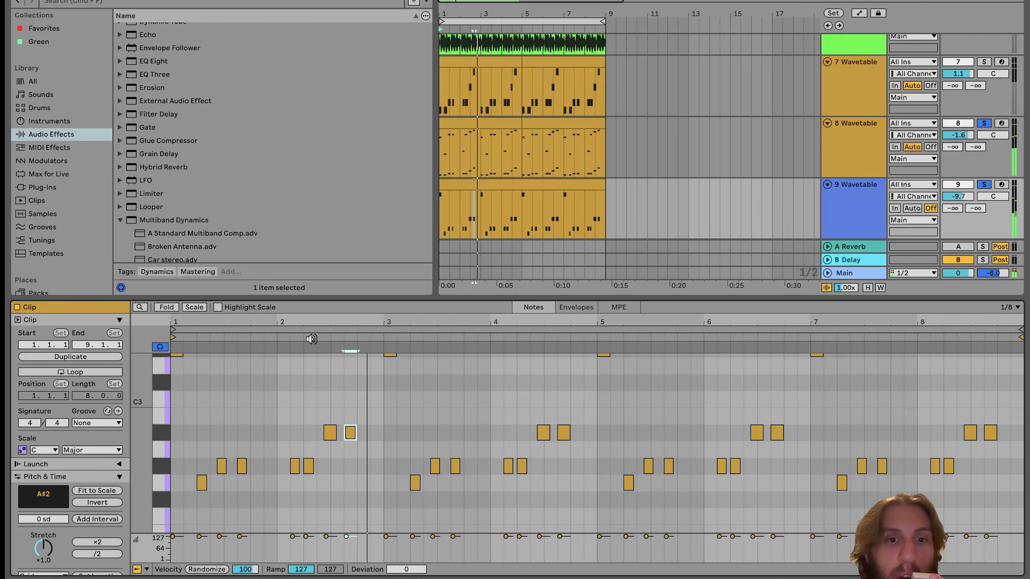
pyautogui.press('space')
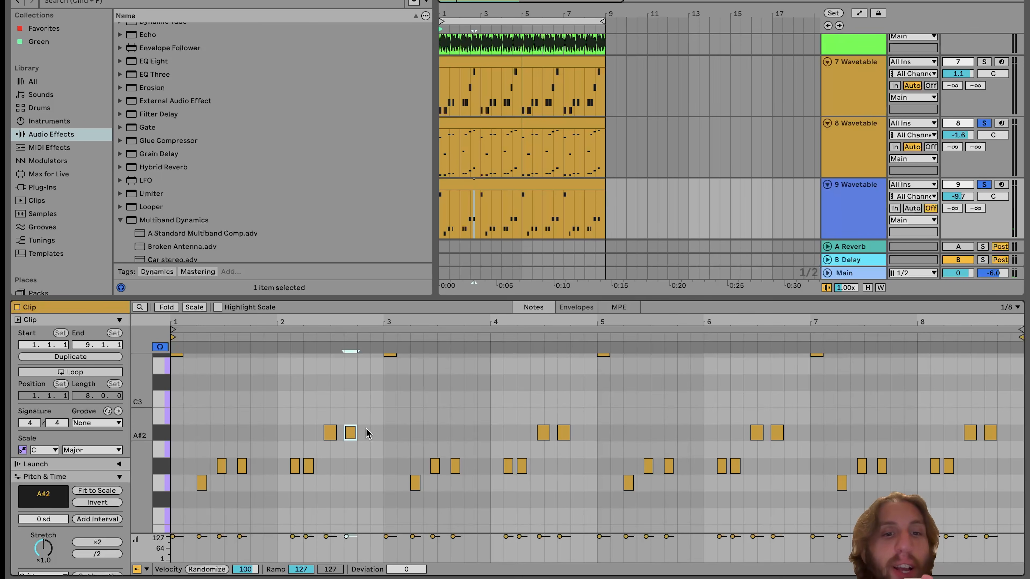
# Repeat the C3 audition of that bar 2 note, playing from the start of bar 2, and restore it to A#2.
pyautogui.press('Up')
pyautogui.press('Up')
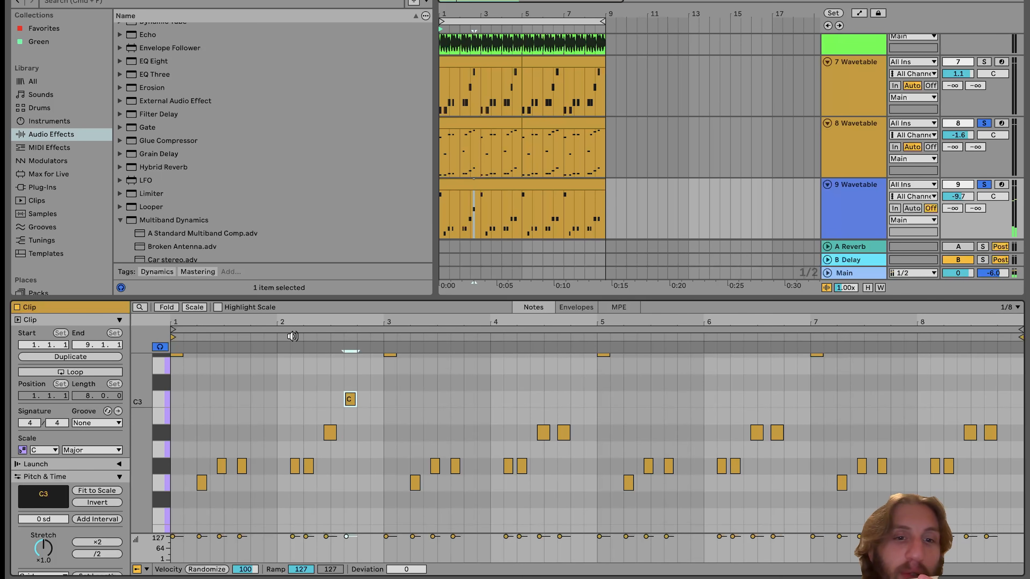
pyautogui.click(293, 336)
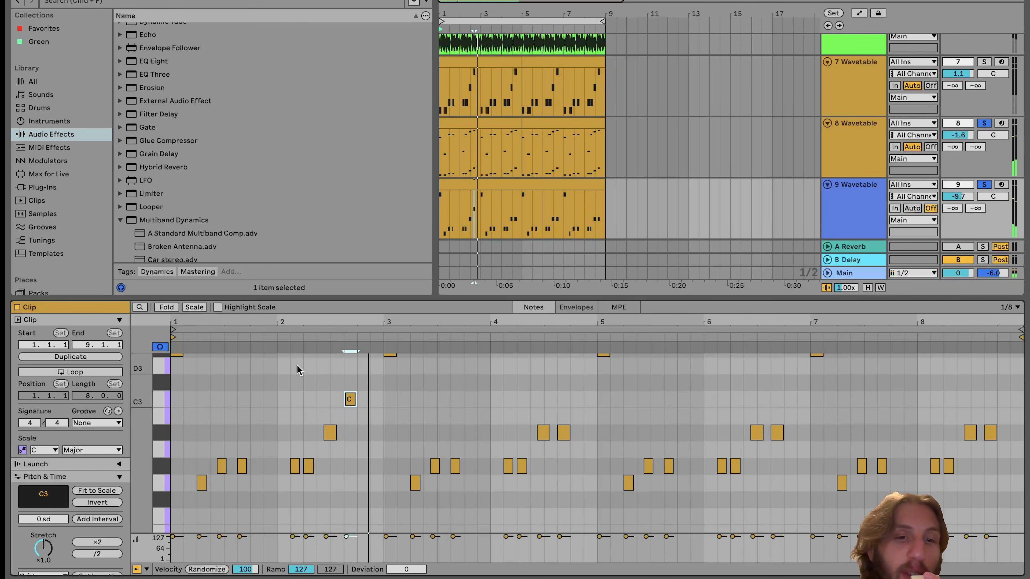
pyautogui.press('Down')
pyautogui.press('Down')
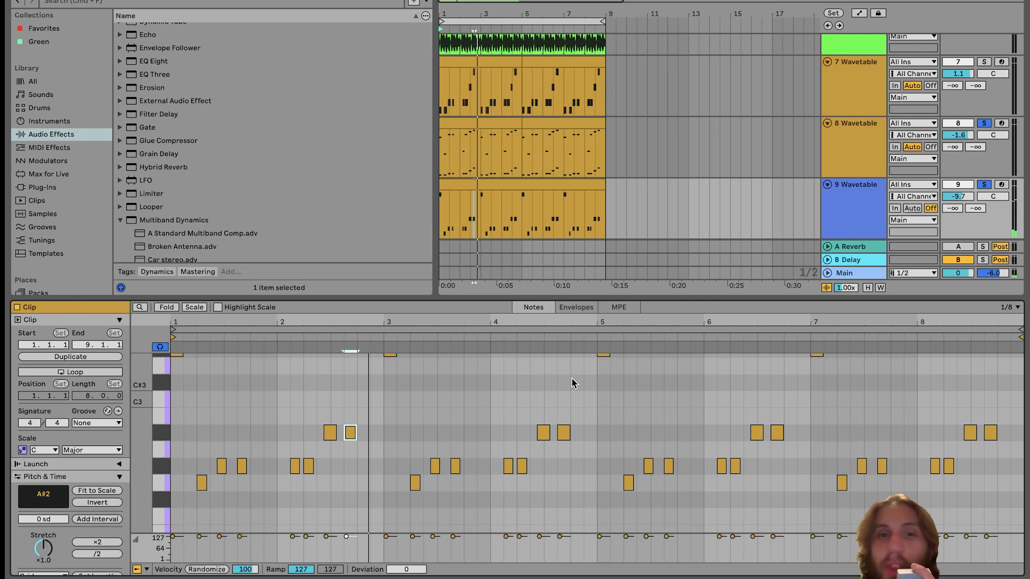
pyautogui.press('space')
# Show the 9 Wavetable track's device chain and solo only that track.
pyautogui.click(520, 186)
pyautogui.click(867, 215)
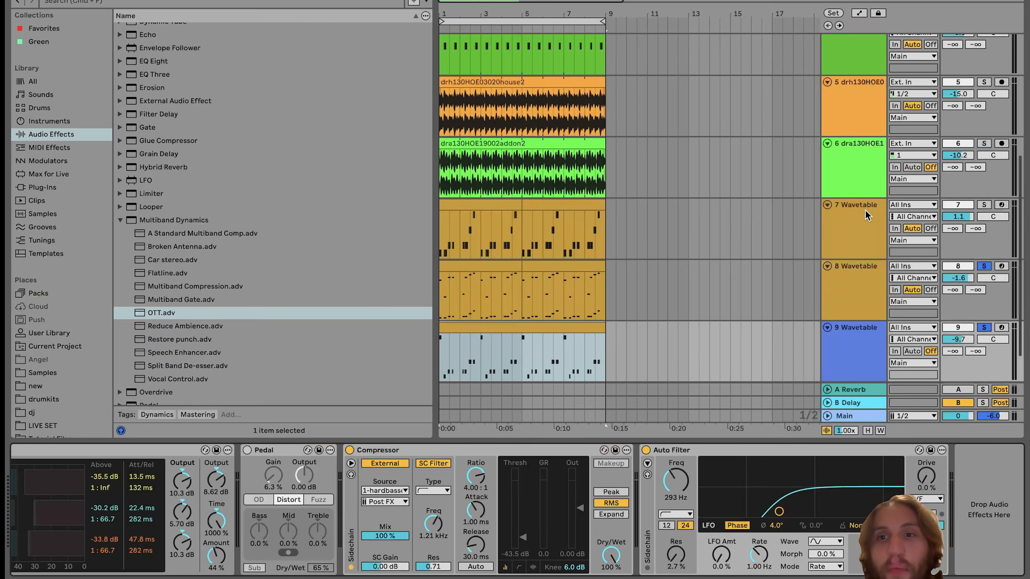
pyautogui.click(985, 327)
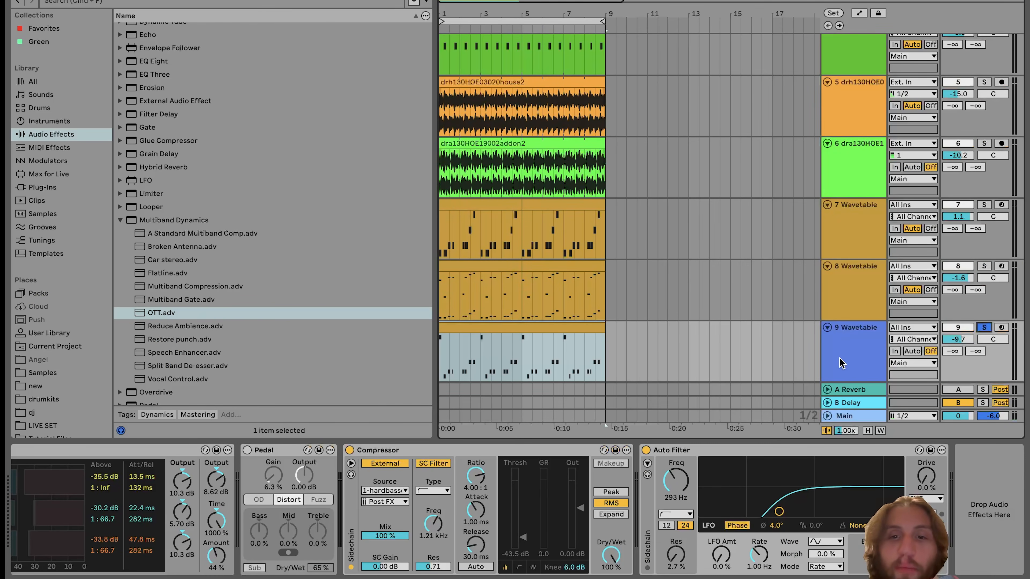
# Delete the Pedal device between OTT and Compressor on the 9 Wavetable track.
pyautogui.hscroll(-10, 418, 556)
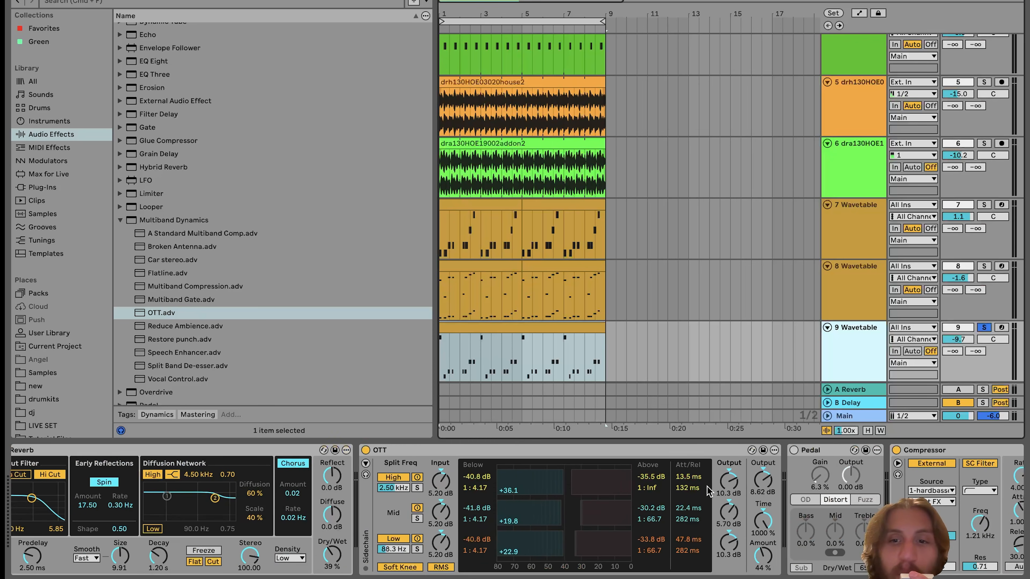
pyautogui.click(841, 450)
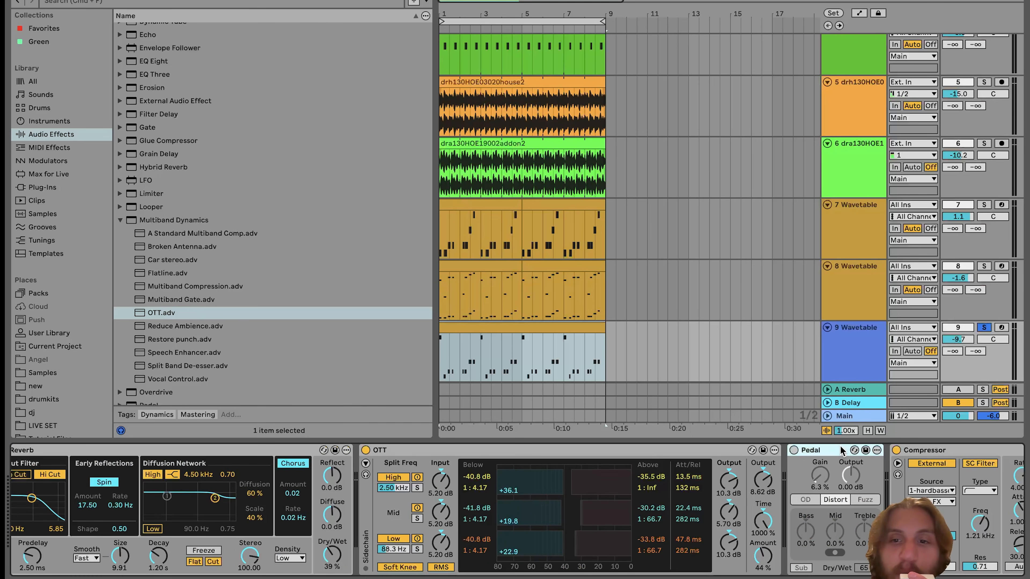
pyautogui.press('Delete')
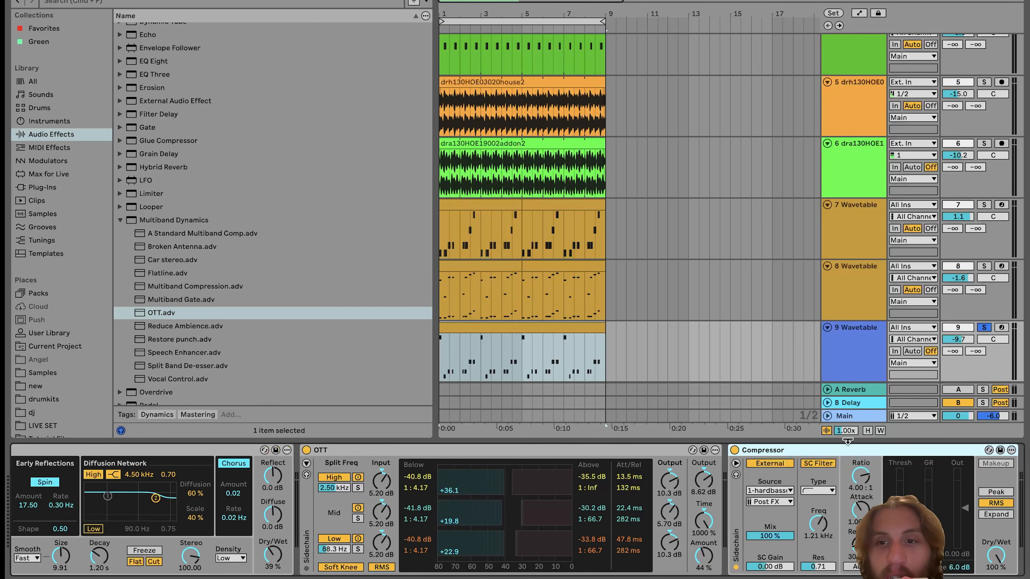
# Solo 7 and 8 Wavetable together with 9 Wavetable during playback, and show the Wavetable instrument of track 9.
pyautogui.click(984, 266)
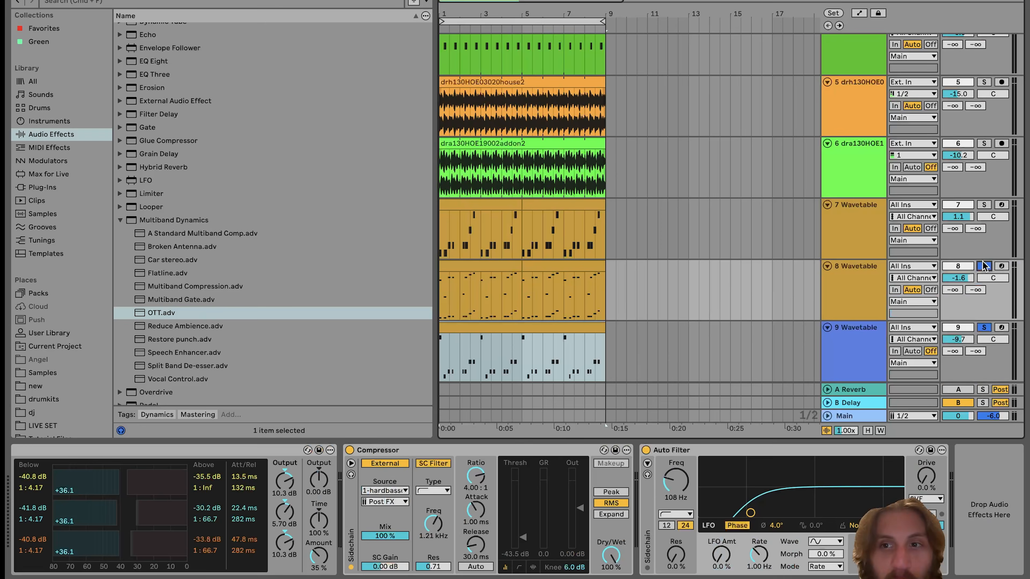
pyautogui.click(984, 205)
pyautogui.click(866, 343)
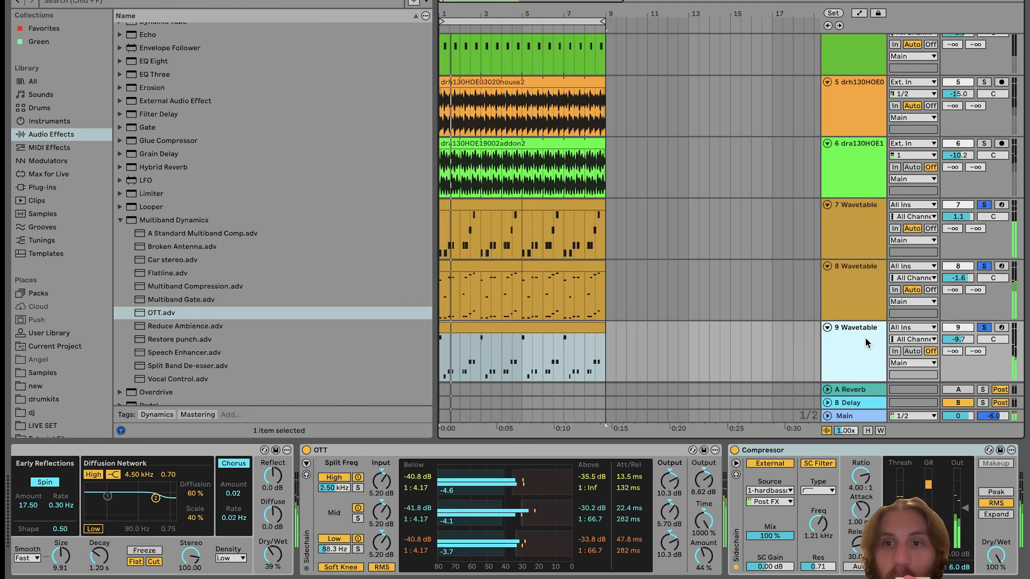
pyautogui.hscroll(-10, 373, 528)
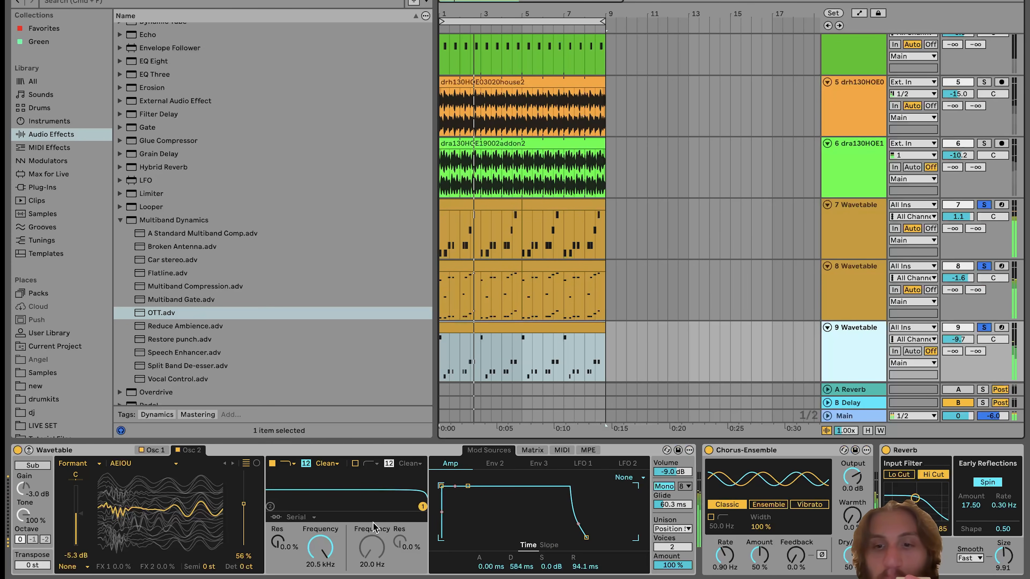
# Leave only 9 Wavetable soloed and show the Osc 1 settings of its Wavetable instrument.
pyautogui.click(984, 265)
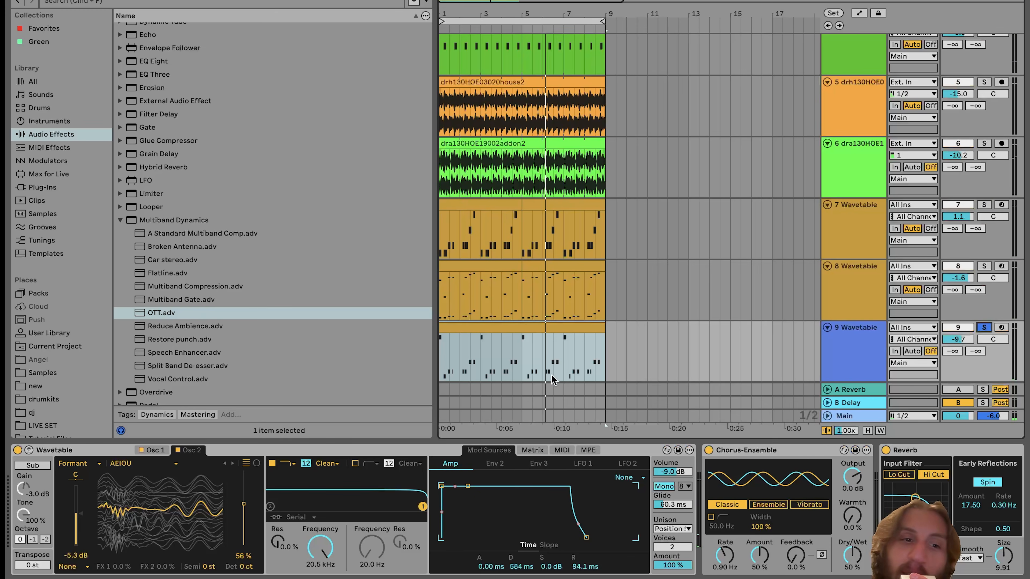
pyautogui.click(158, 450)
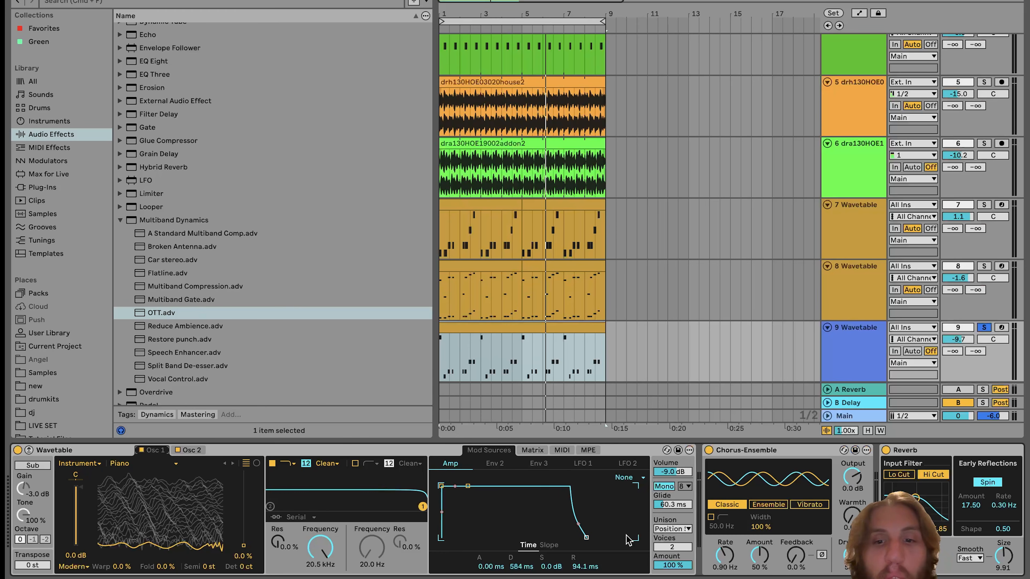
# Try unison mode None on the 9 Wavetable instrument and undo that change.
pyautogui.click(688, 529)
pyautogui.click(689, 530)
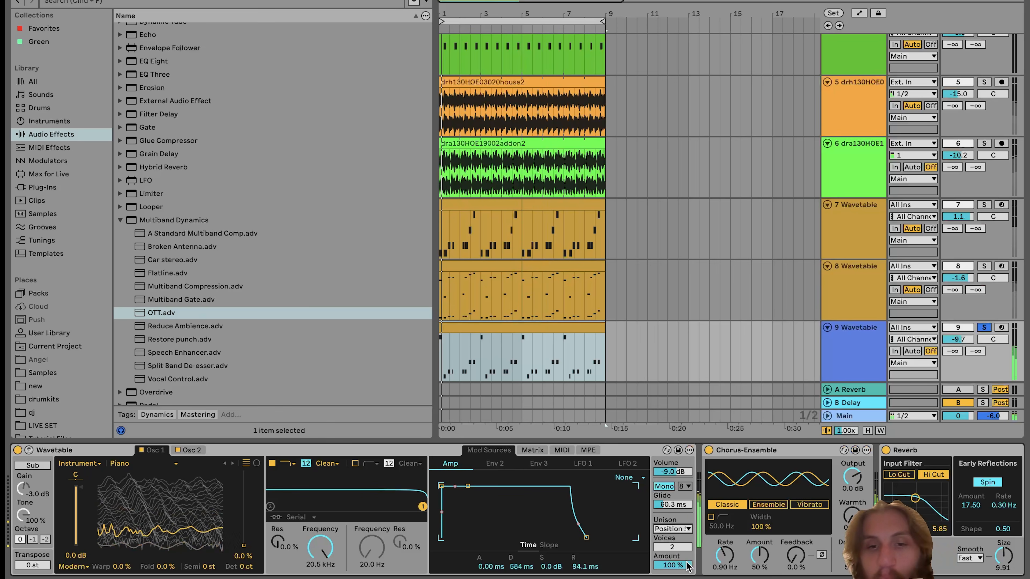
pyautogui.click(686, 529)
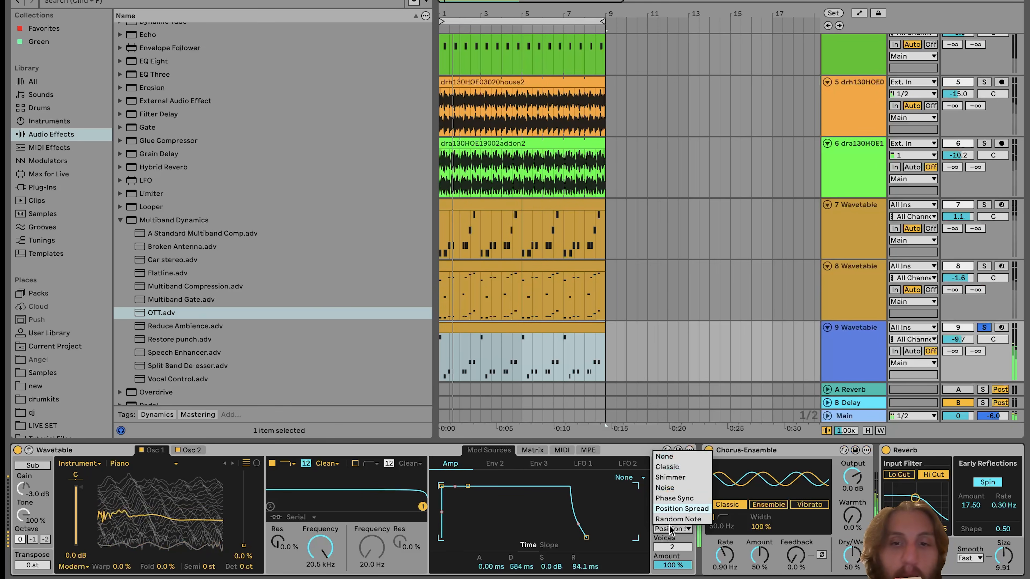
pyautogui.click(664, 456)
pyautogui.press('super+z')
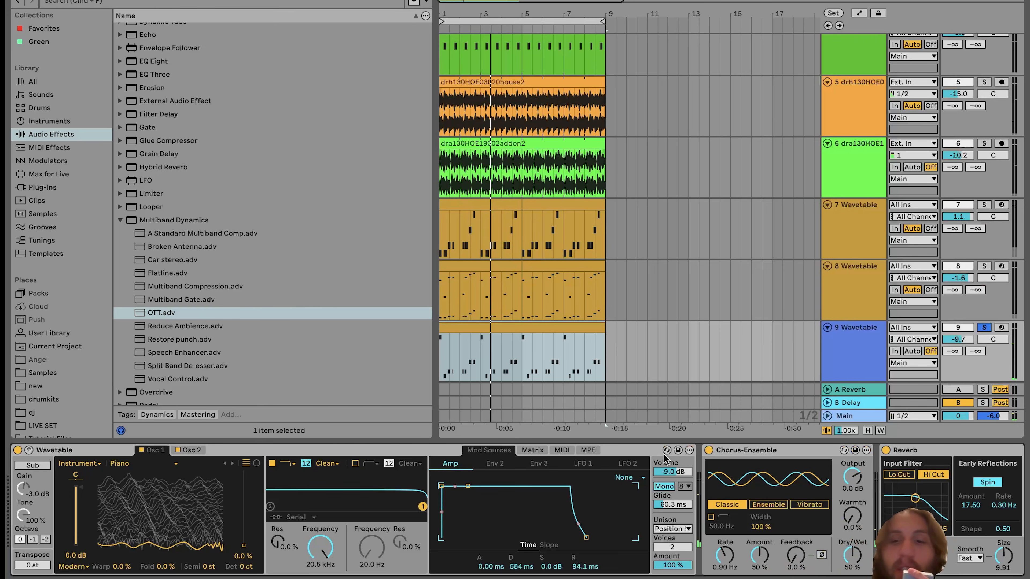
# Show the Chorus-Ensemble, Reverb and OTT devices of the 9 Wavetable track and set OTT's Time to 1000 % during playback.
pyautogui.hscroll(10, 666, 459)
pyautogui.hscroll(6, 335, 524)
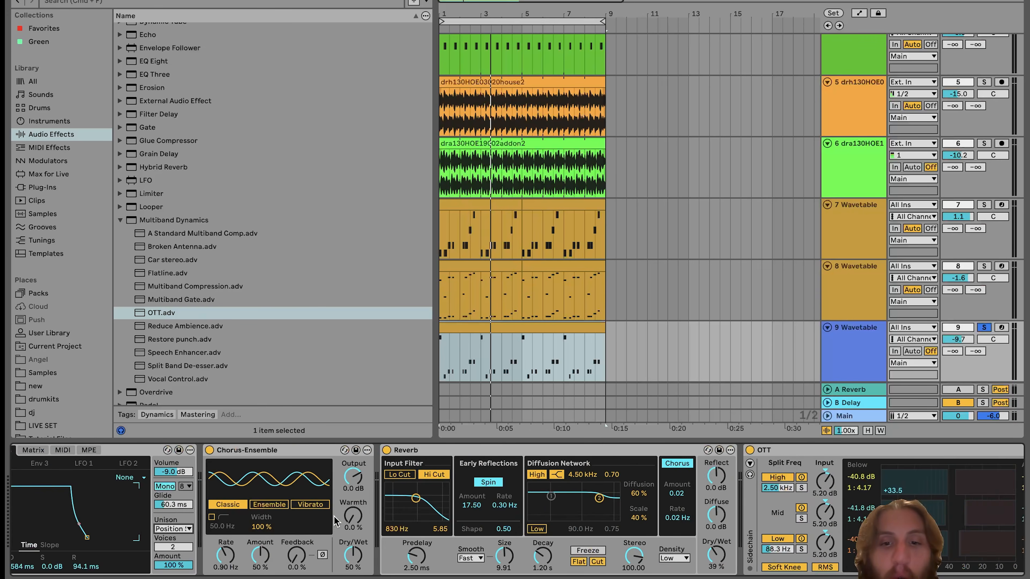
pyautogui.hscroll(10, 387, 512)
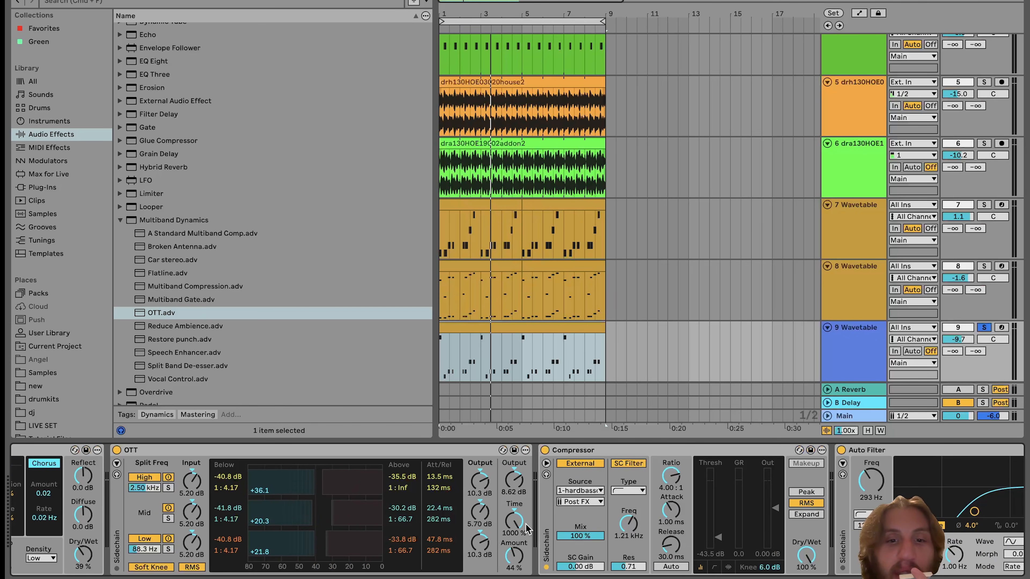
pyautogui.press('space')
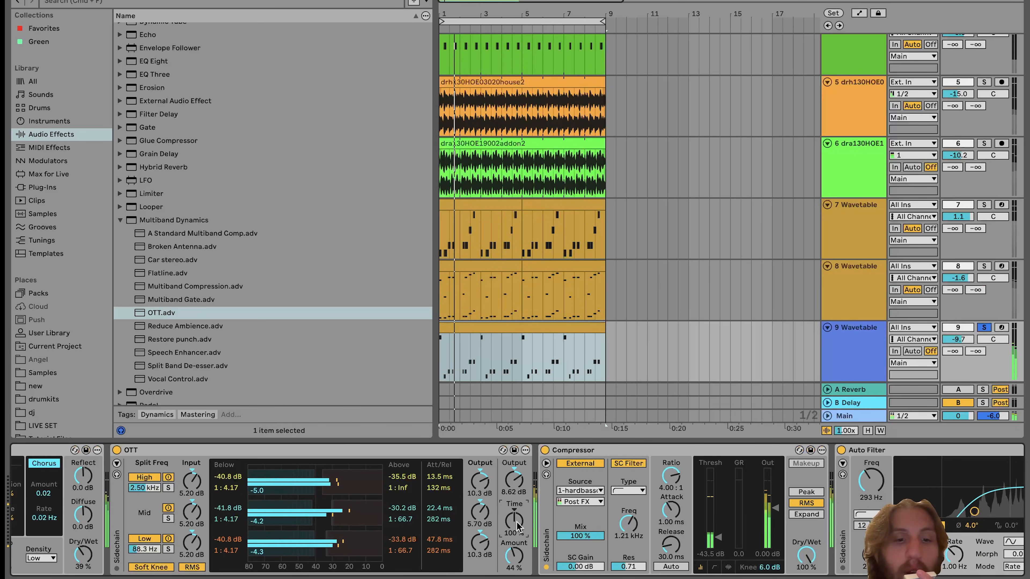
pyautogui.moveTo(518, 528); pyautogui.dragTo(503, 455)
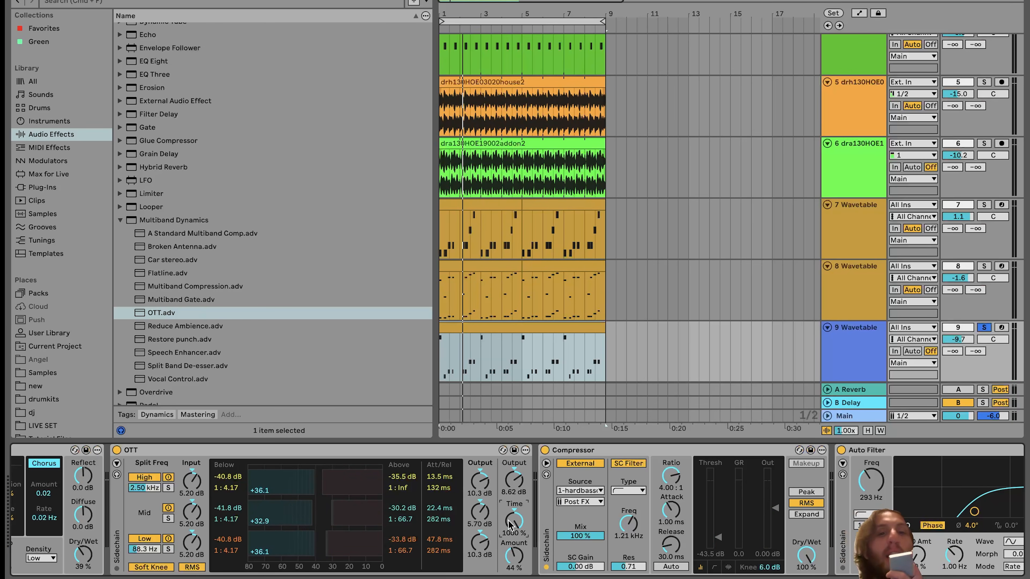
pyautogui.press('space')
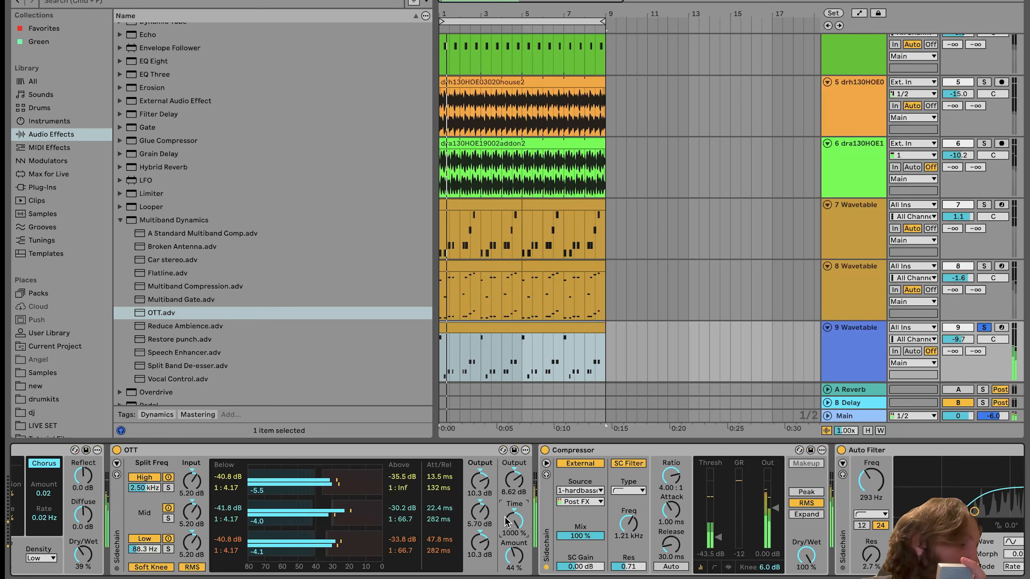
pyautogui.press('space')
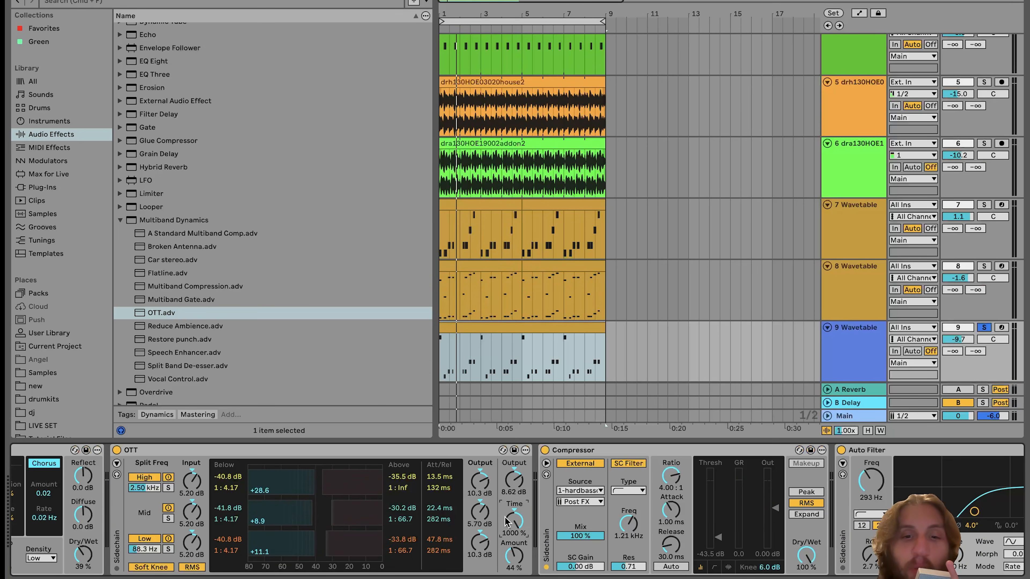
# Show the Compressor and Auto Filter at the end of the 9 Wavetable device chain.
pyautogui.hscroll(-2, 172, 570)
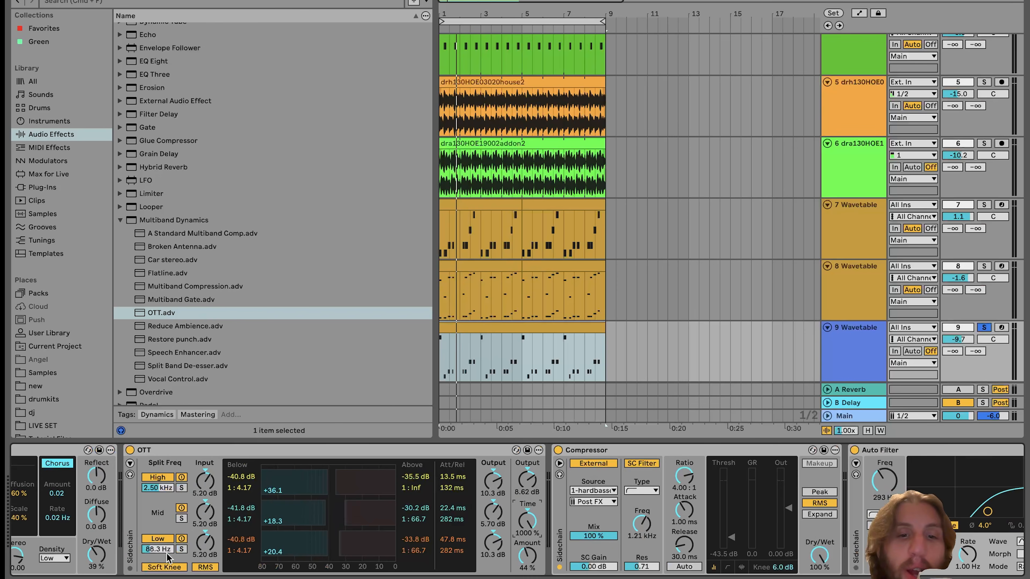
pyautogui.hscroll(5, 169, 559)
pyautogui.hscroll(-1, 168, 559)
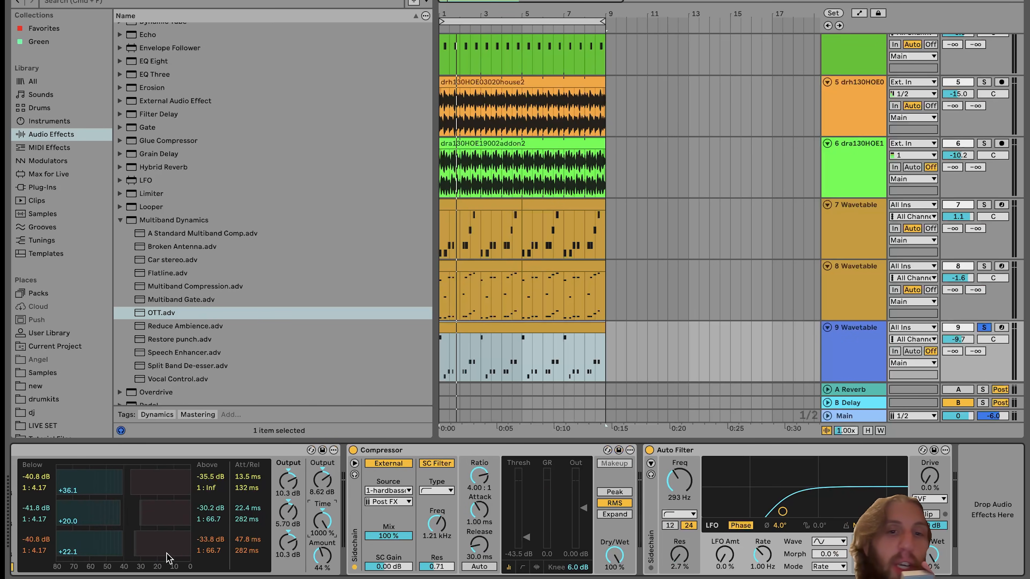
# Unfold the 10 Wavetable track, solo only that track and open its MIDI clip during playback.
pyautogui.scroll(-3, 672, 269)
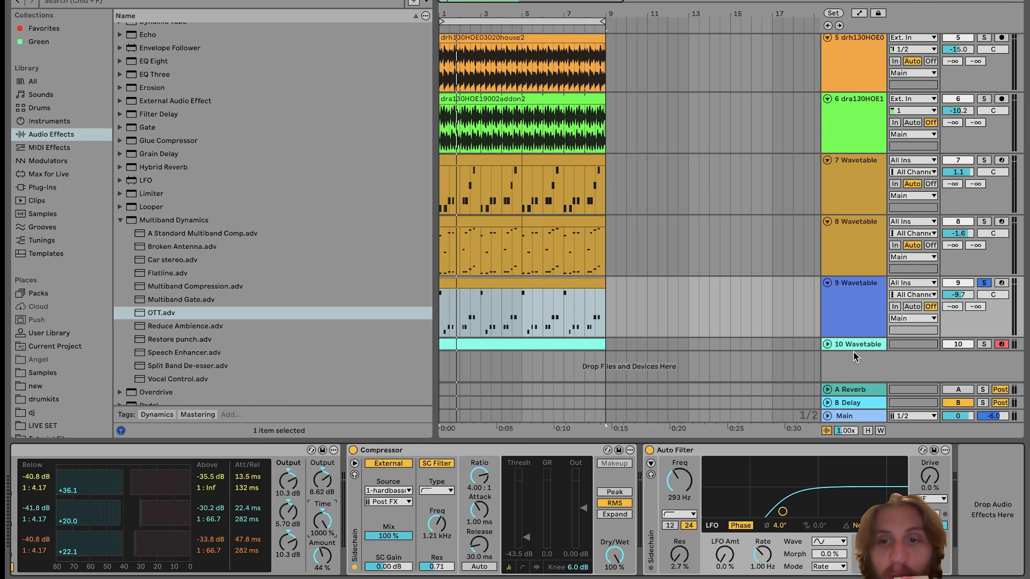
pyautogui.click(827, 344)
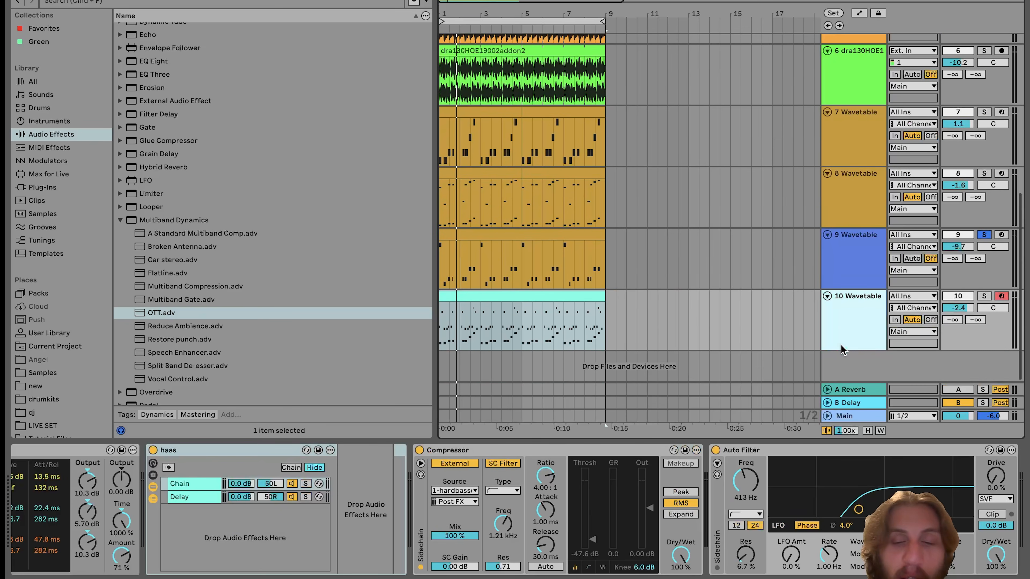
pyautogui.click(986, 297)
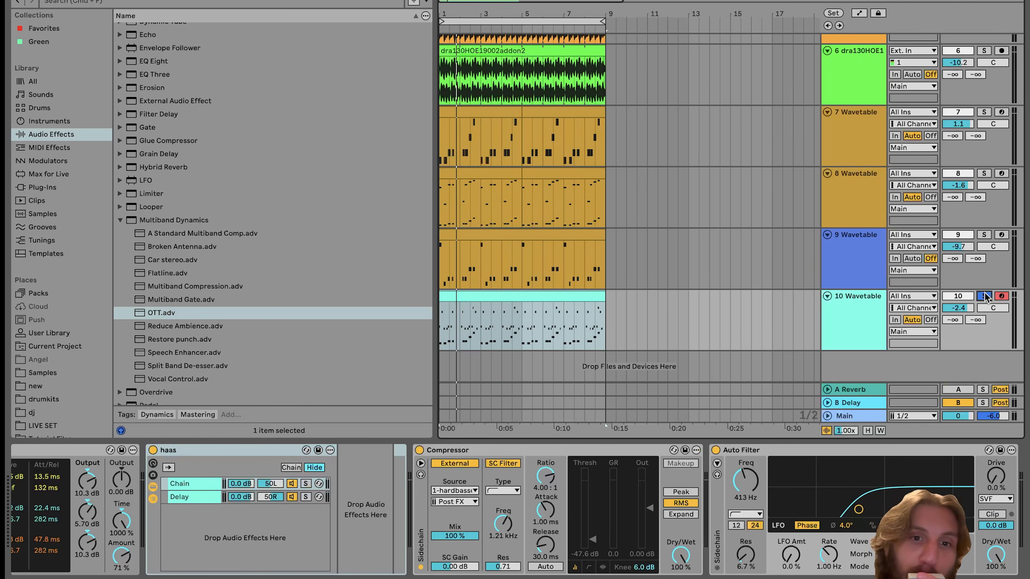
pyautogui.doubleClick(527, 299)
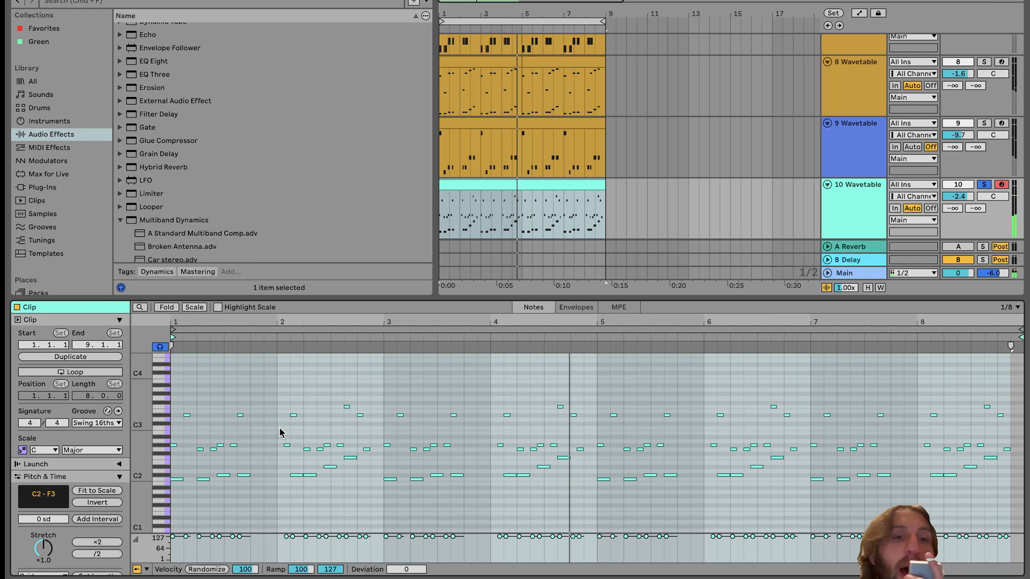
# Deactivate the low C2 to D#2 notes across the 10 Wavetable clip and select the F2 note in bar 2.
pyautogui.moveTo(175, 466); pyautogui.dragTo(577, 532)
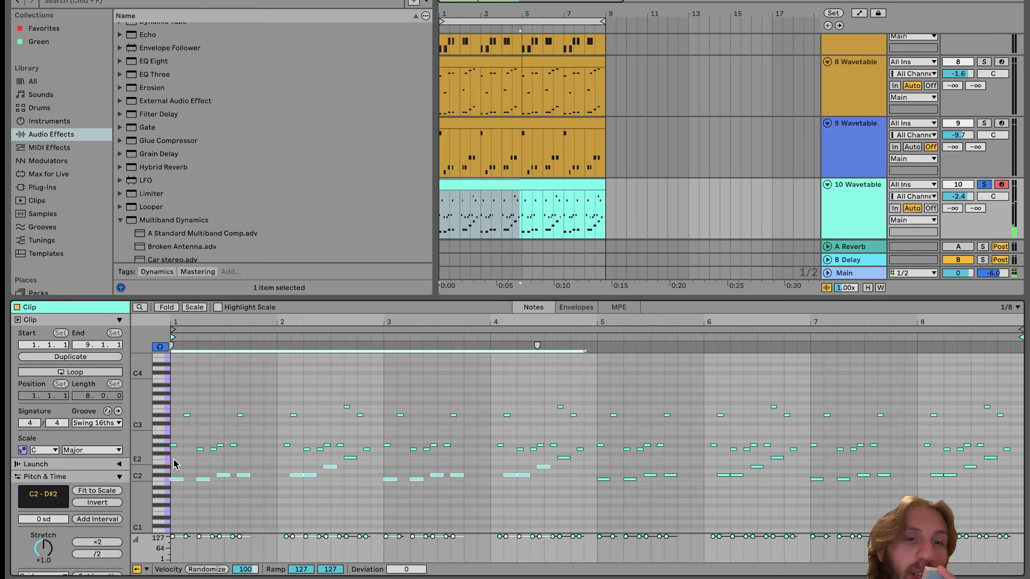
pyautogui.moveTo(174, 460); pyautogui.dragTo(1024, 532)
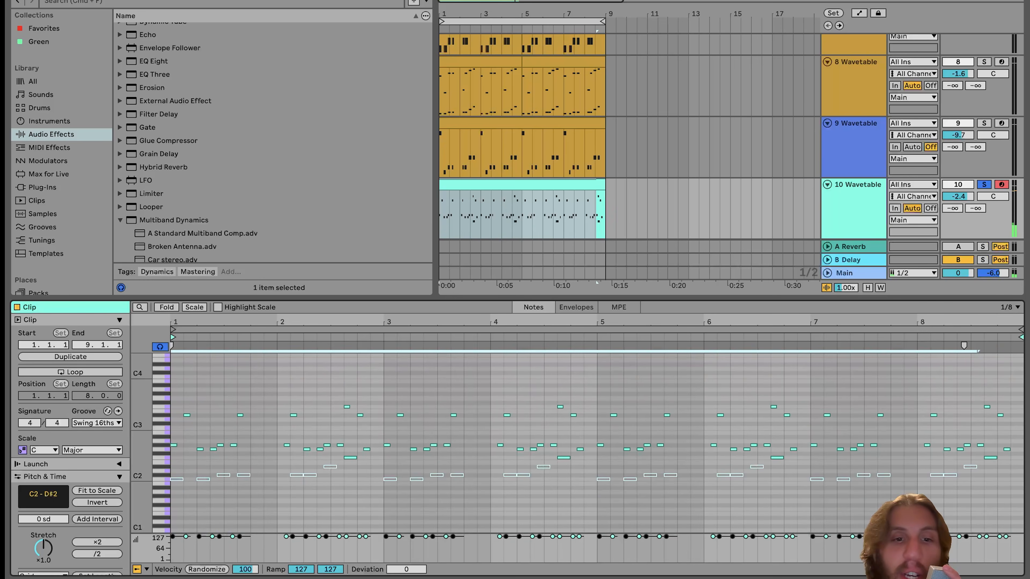
pyautogui.click(350, 457)
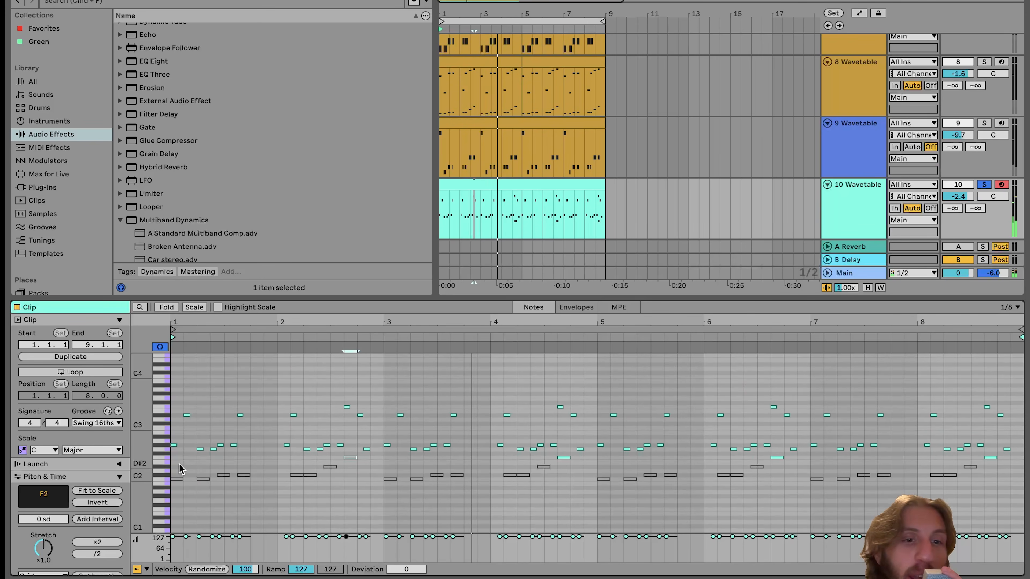
# Reactivate the low C2 to D#2 notes and the bar 2 F2 note, and play the 10 Wavetable clip.
pyautogui.moveTo(179, 464); pyautogui.dragTo(1025, 507)
pyautogui.press('0')
pyautogui.press('space')
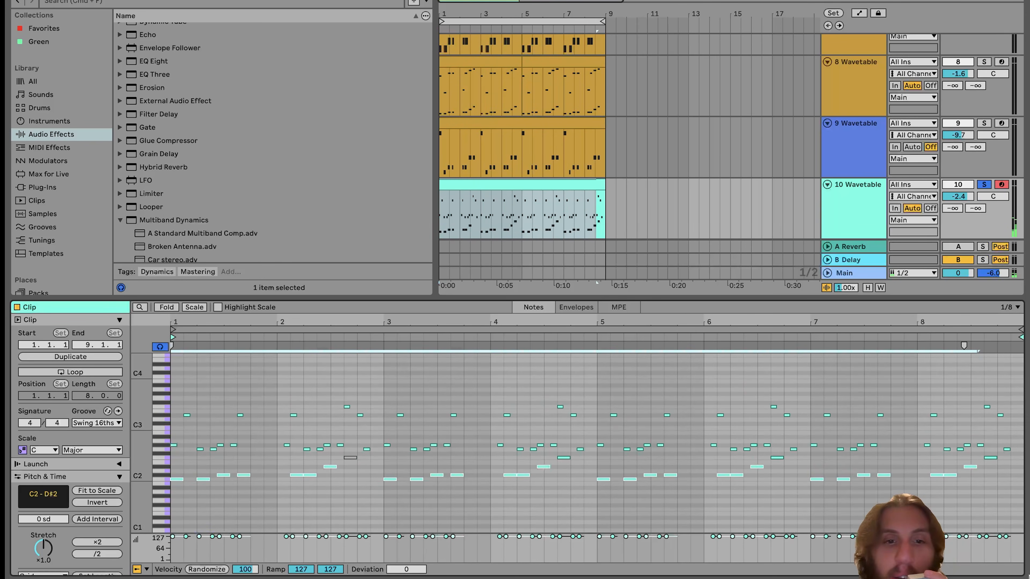
pyautogui.click(350, 458)
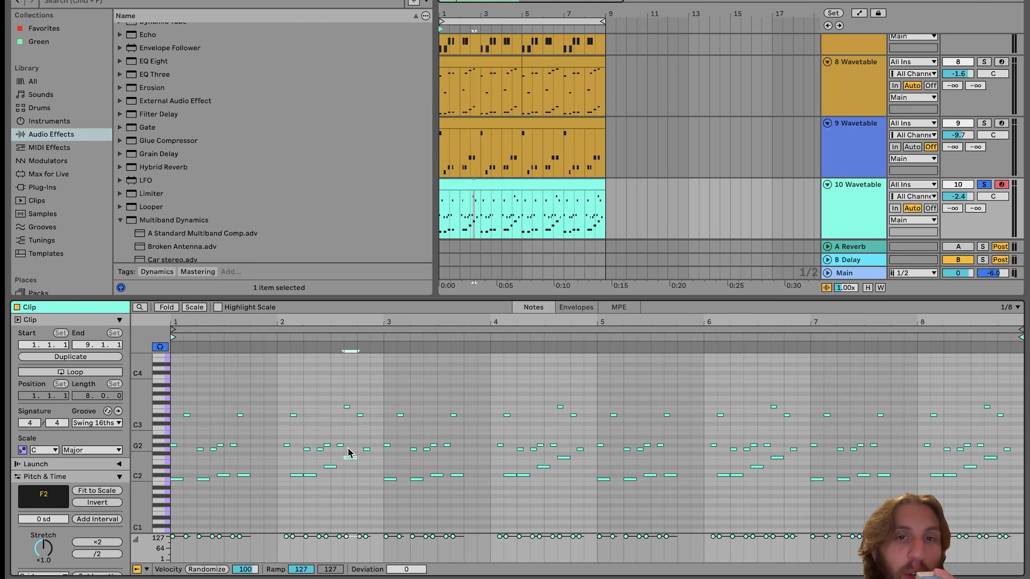
pyautogui.press('space')
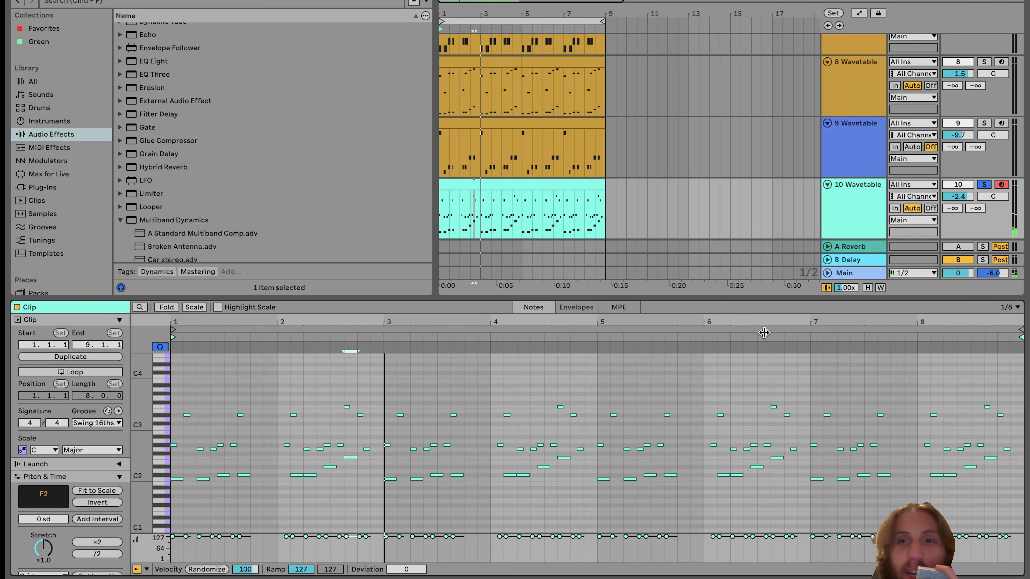
# Turn off the 10 Wavetable solo to play all tracks together, and show that track's Wavetable instrument.
pyautogui.click(845, 218)
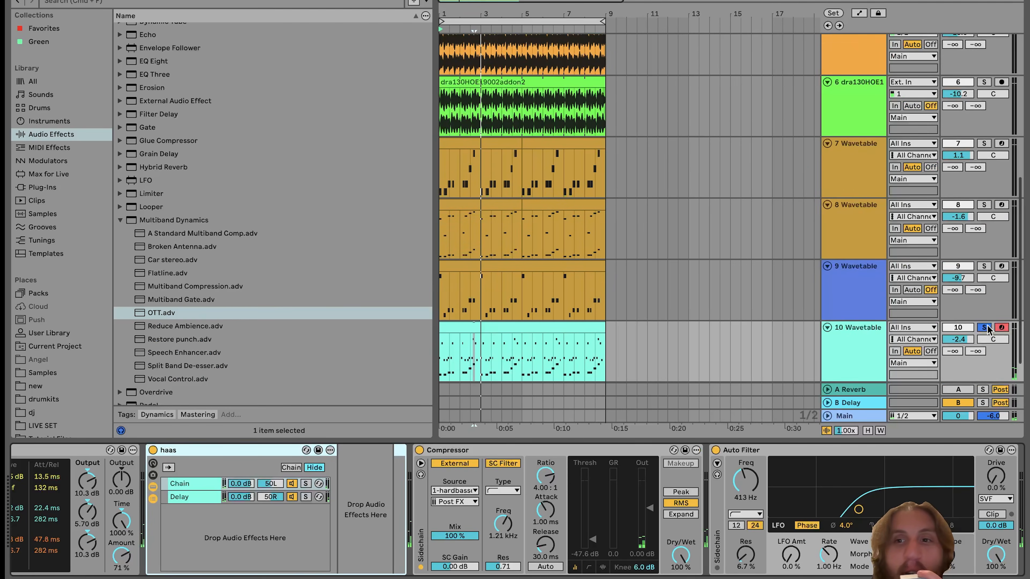
pyautogui.scroll(-2, 987, 327)
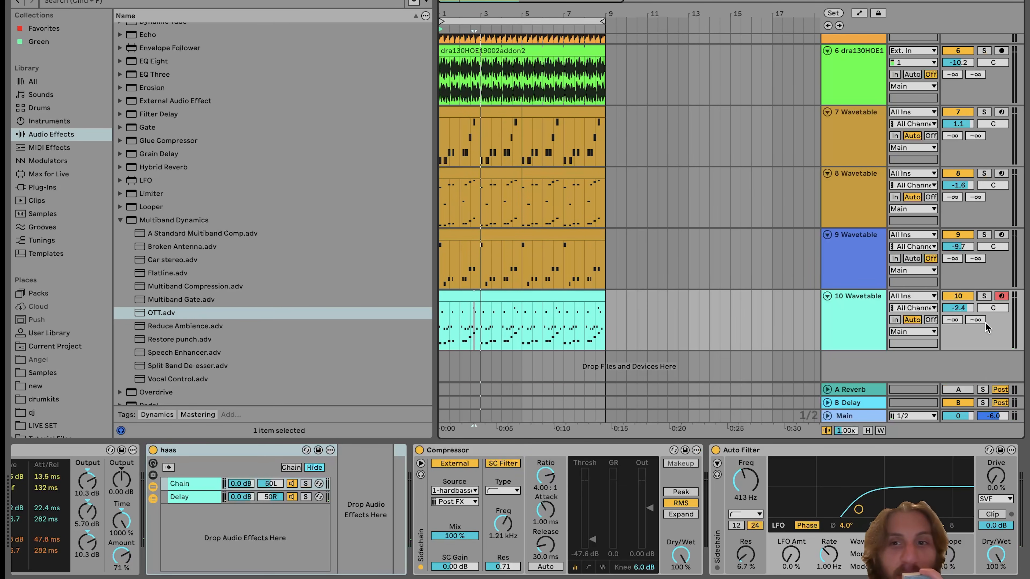
pyautogui.click(878, 316)
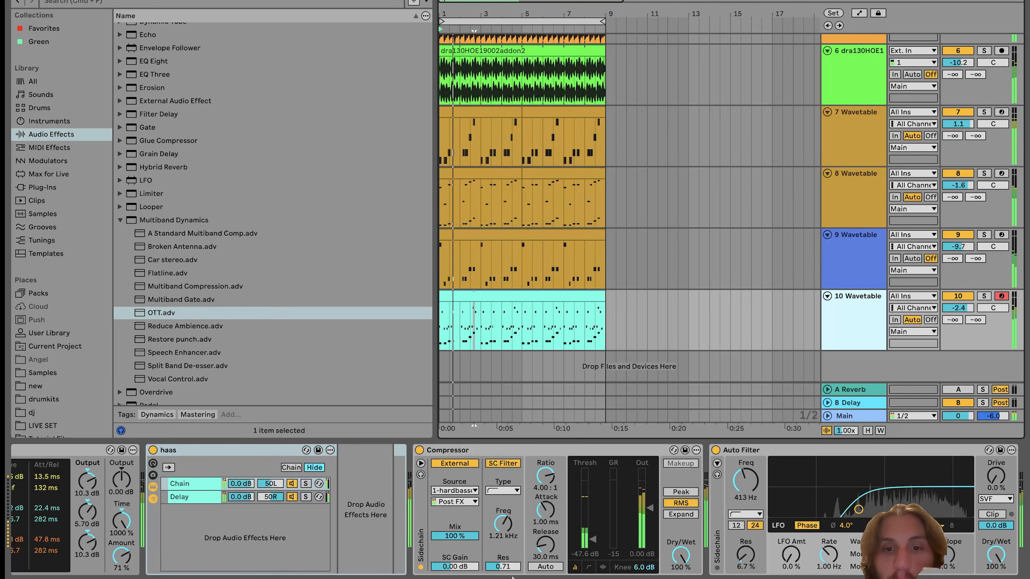
pyautogui.hscroll(-10, 511, 569)
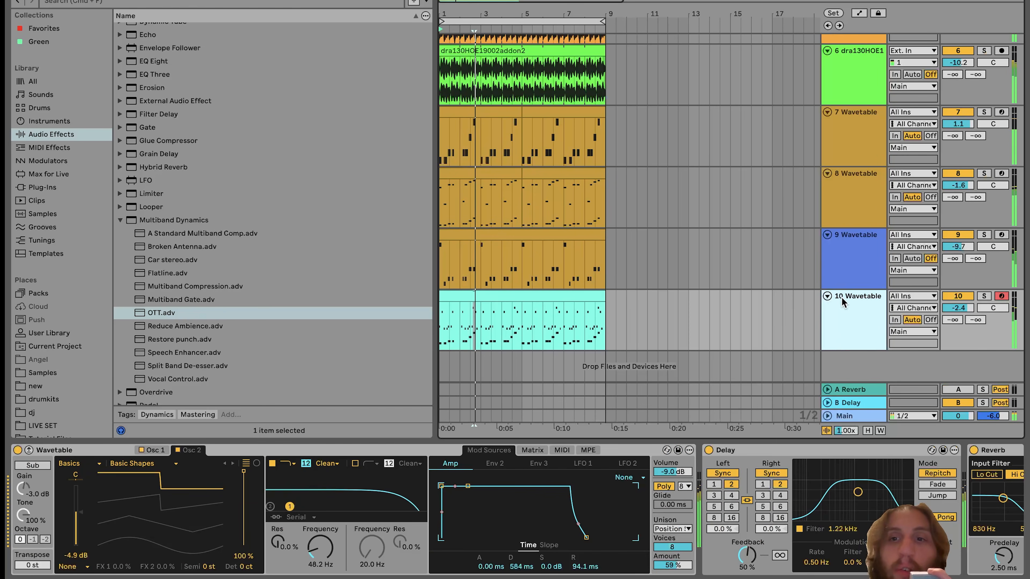
# Solo the 7, 8 and 9 Wavetable tracks together and play them.
pyautogui.click(863, 249)
pyautogui.keyDown('shift'); pyautogui.click(856, 128); pyautogui.keyUp('shift')
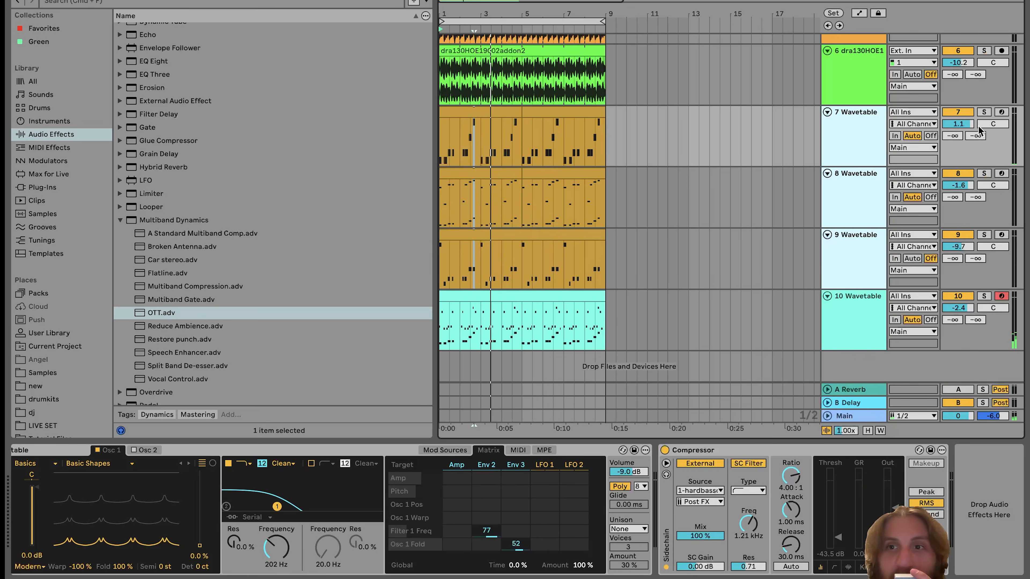
pyautogui.click(984, 112)
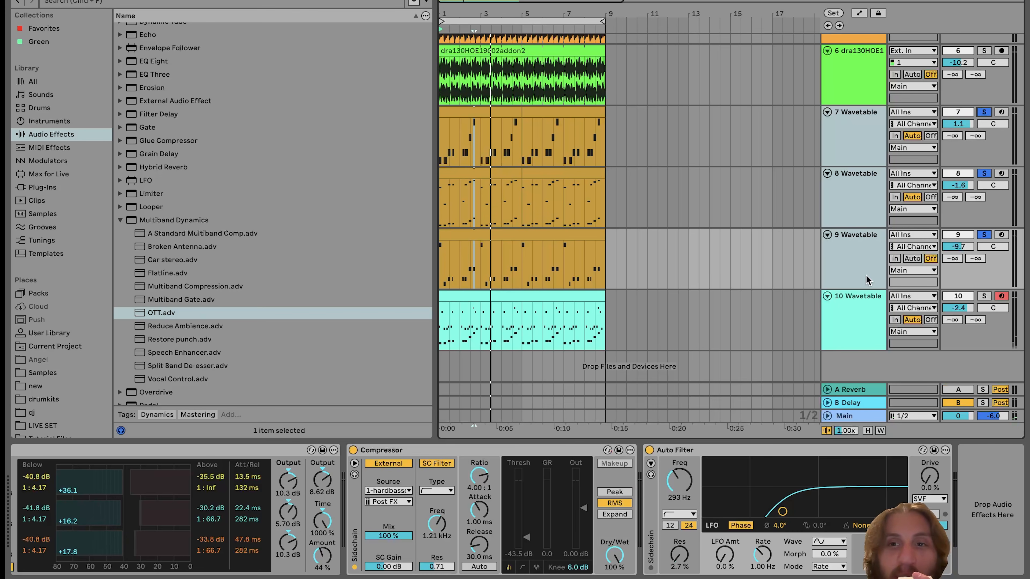
pyautogui.click(860, 265)
pyautogui.press('space')
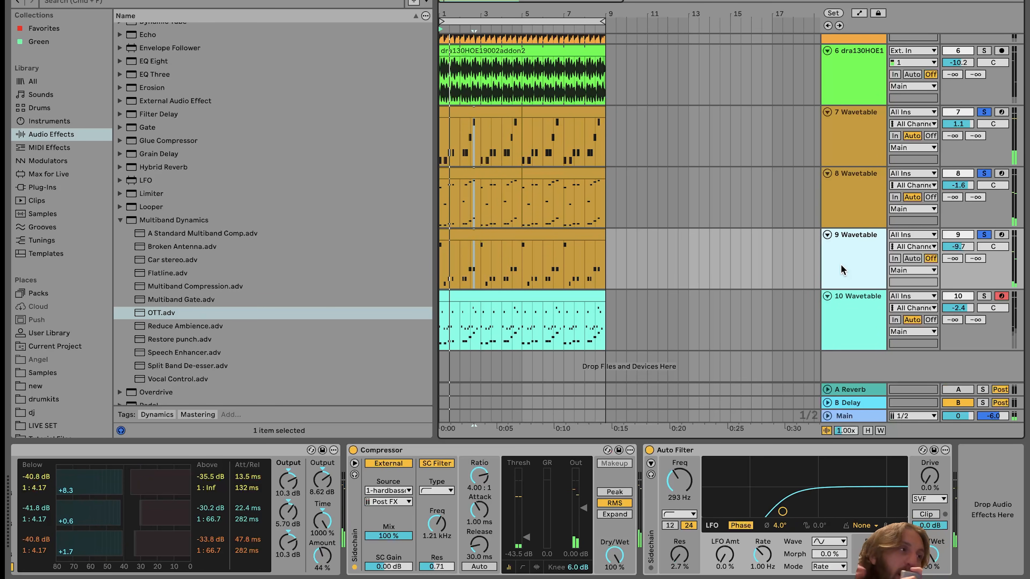
# Add 10 Wavetable to the soloed tracks for comparison, and leave only 10 Wavetable soloed.
pyautogui.click(985, 296)
pyautogui.click(876, 324)
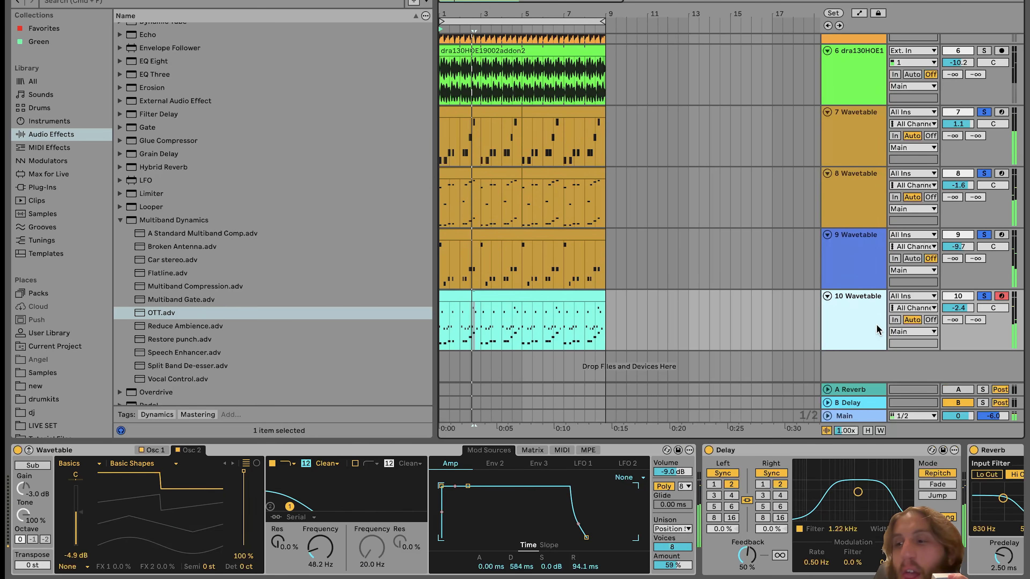
pyautogui.click(985, 297)
pyautogui.click(985, 296)
pyautogui.click(851, 323)
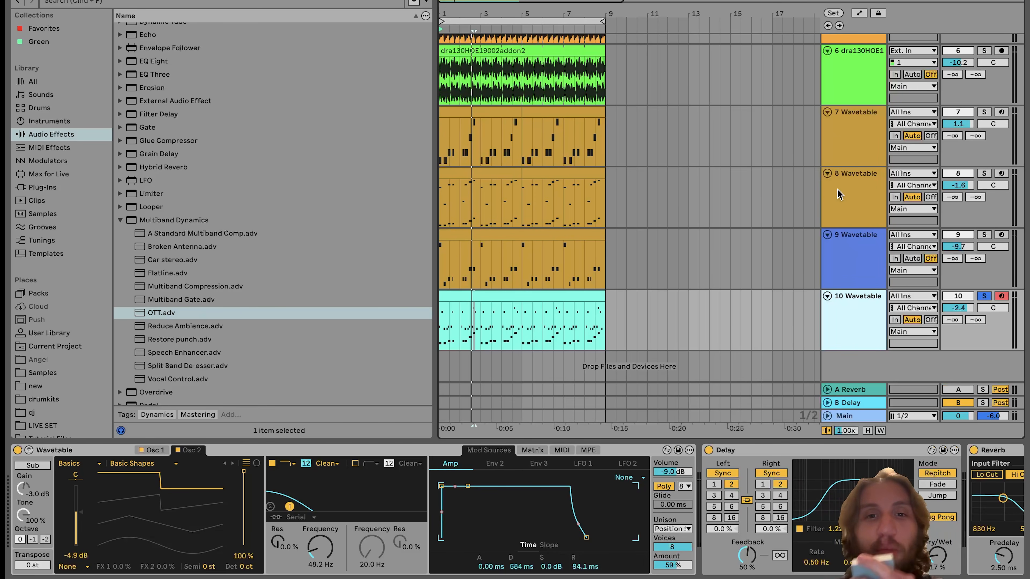
# Show the Osc 1 settings, modulation matrix and Env 2 envelope of the 10 Wavetable instrument.
pyautogui.click(557, 298)
pyautogui.click(148, 453)
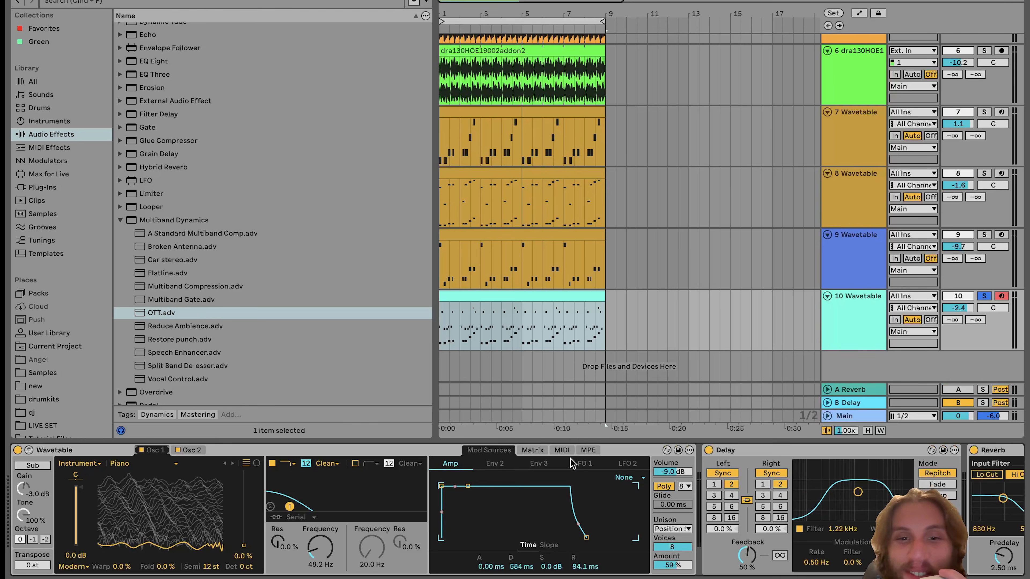
pyautogui.click(529, 450)
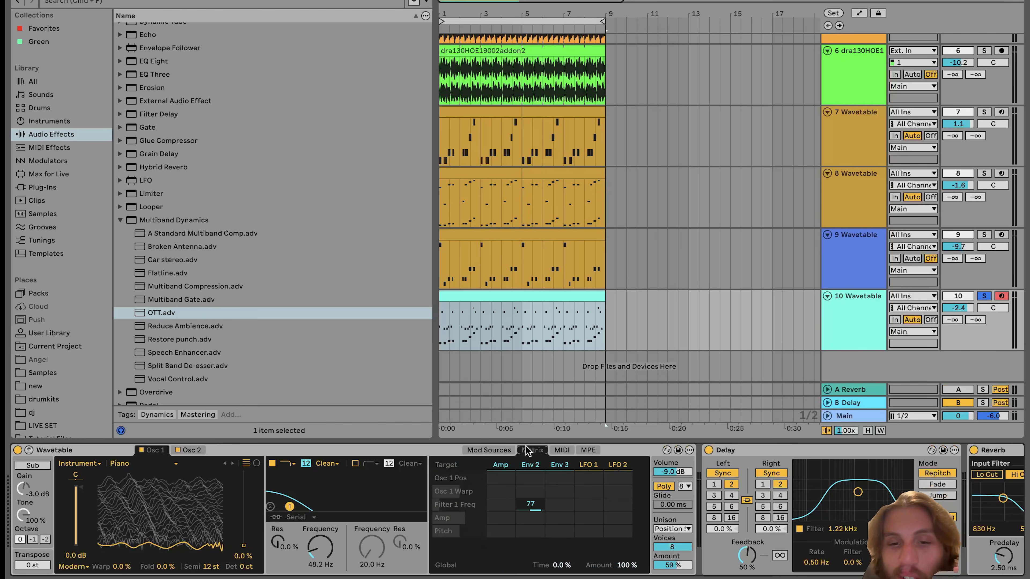
pyautogui.click(530, 466)
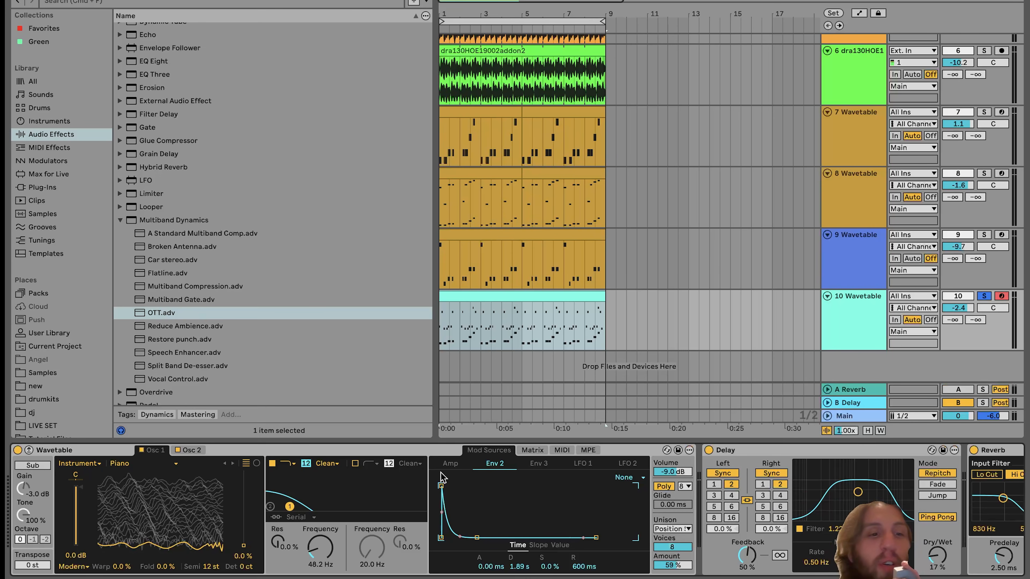
# Switch Osc 1 of the 10 Wavetable instrument off and back on during playback.
pyautogui.press('space')
pyautogui.click(142, 449)
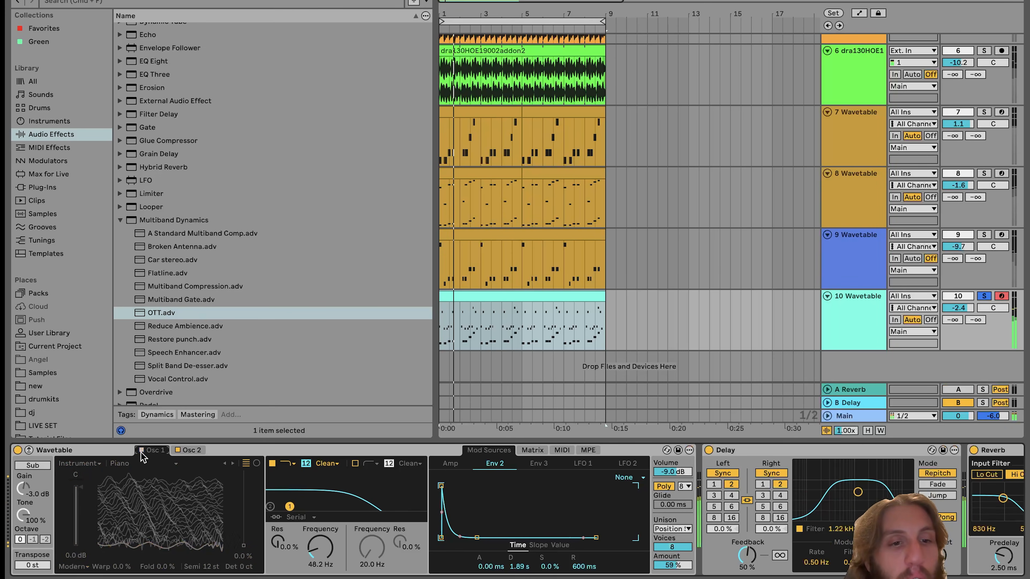
pyautogui.click(142, 451)
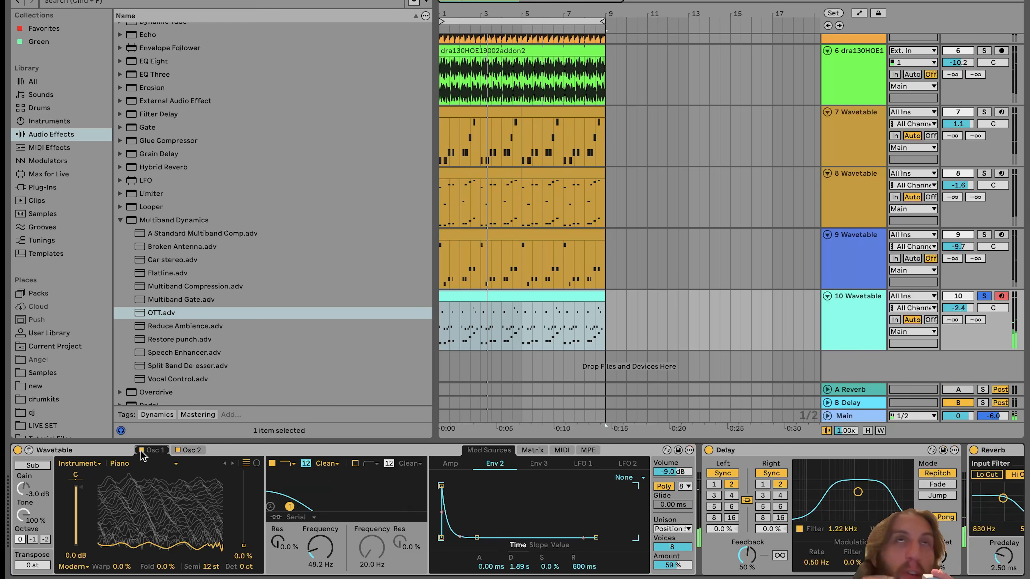
# Examine the 10 Wavetable instrument's unison settings and its effects chain from Delay through Reverb, OTT, haas and Compressor to Auto Filter.
pyautogui.click(686, 529)
pyautogui.click(686, 533)
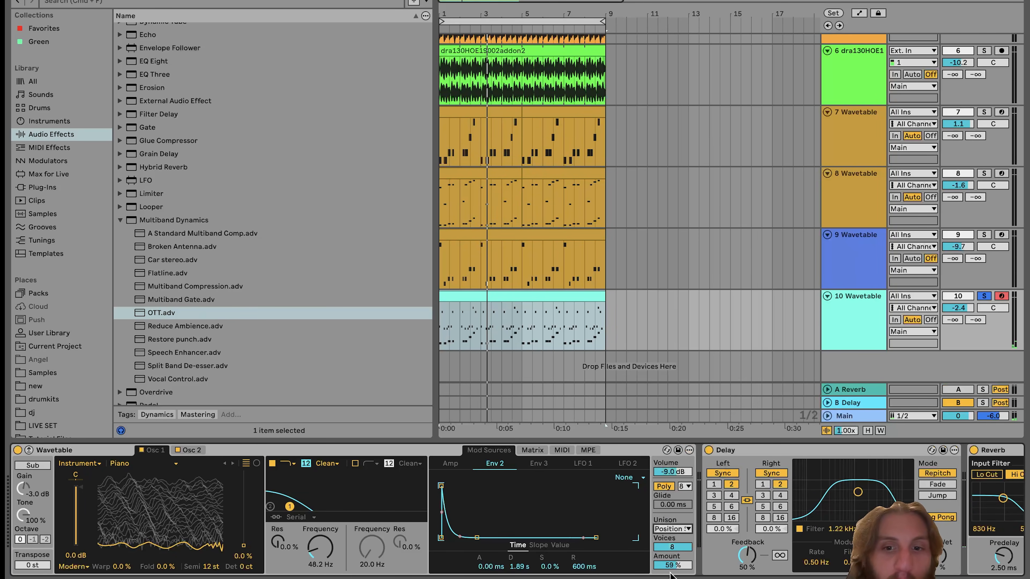
pyautogui.hscroll(3, 657, 558)
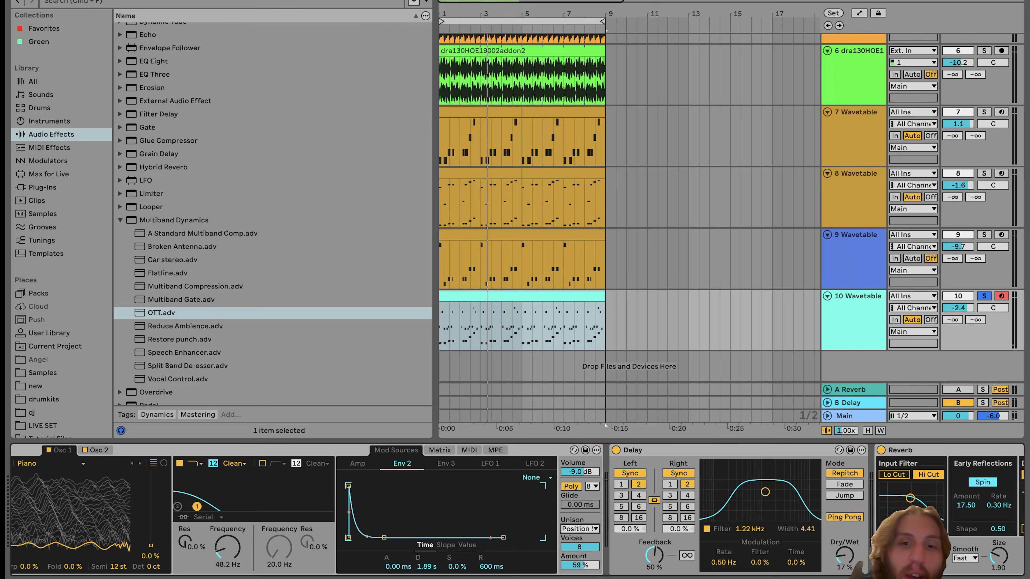
pyautogui.hscroll(15, 563, 545)
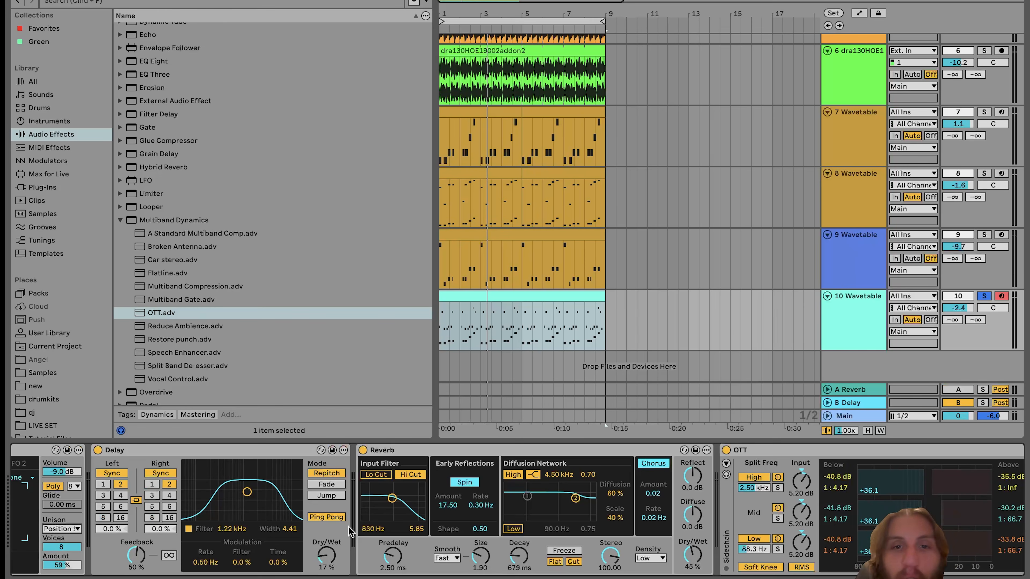
pyautogui.press('space')
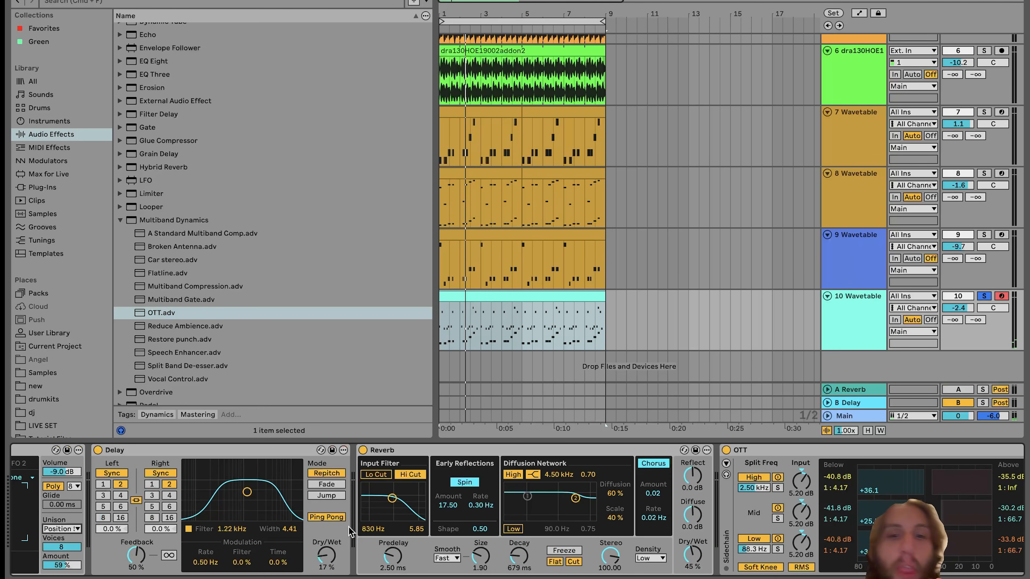
pyautogui.hscroll(5, 497, 545)
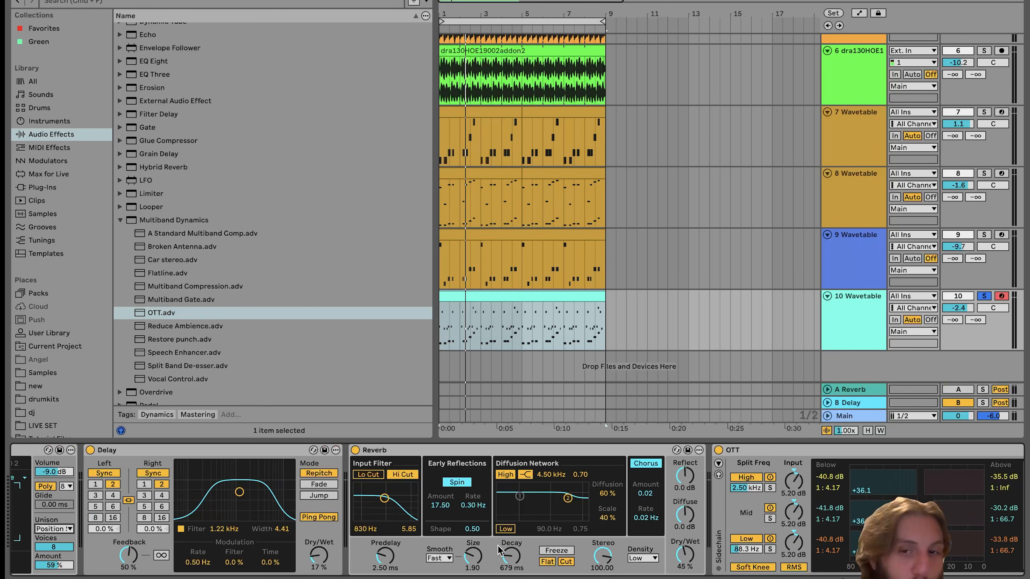
pyautogui.hscroll(3, 497, 545)
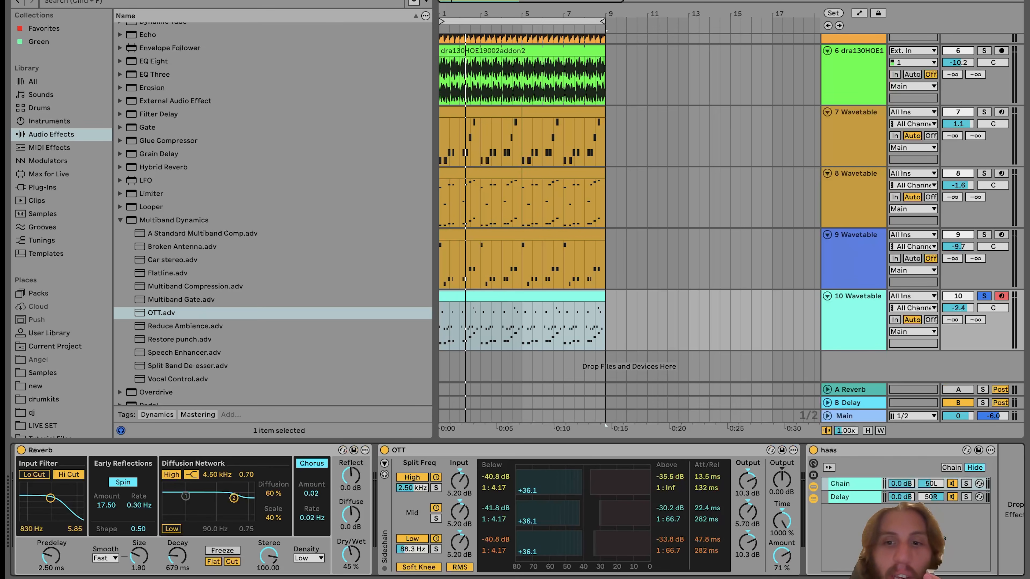
pyautogui.hscroll(15, 704, 569)
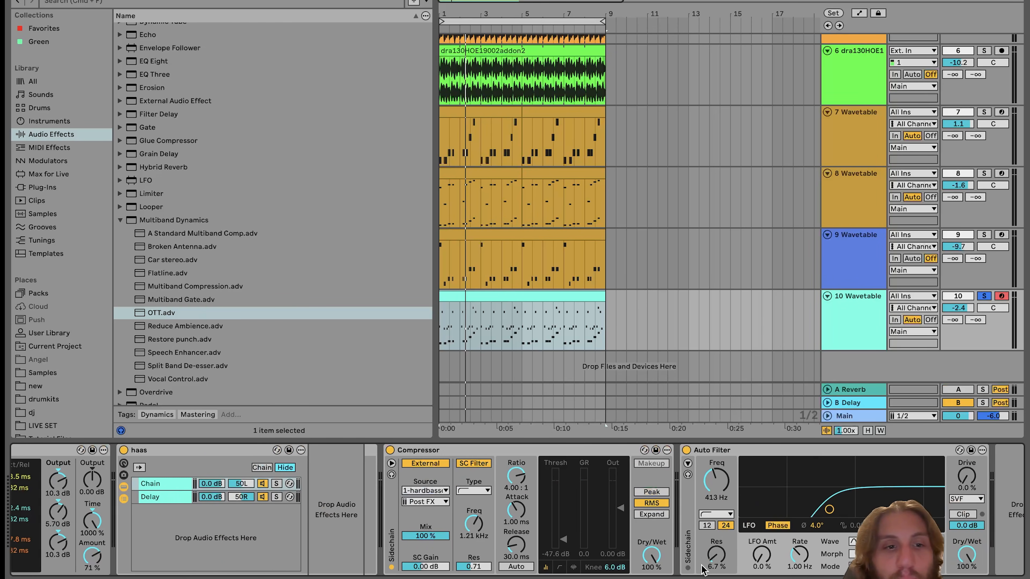
# Inspect the Chain and Delay chains of the haas rack on 10 Wavetable, showing the Delay device's settings.
pyautogui.hscroll(-2, 703, 570)
pyautogui.click(260, 453)
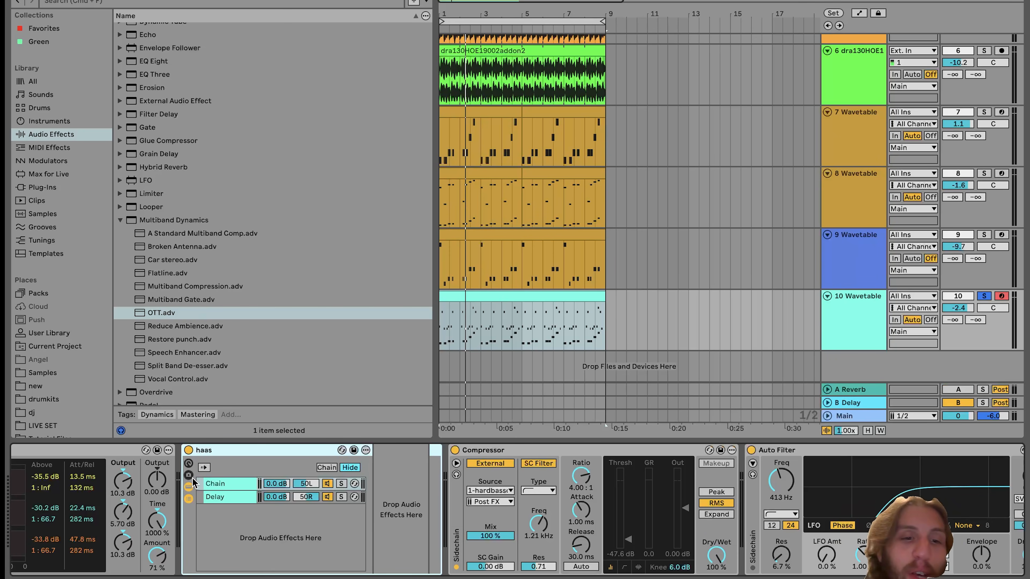
pyautogui.click(218, 485)
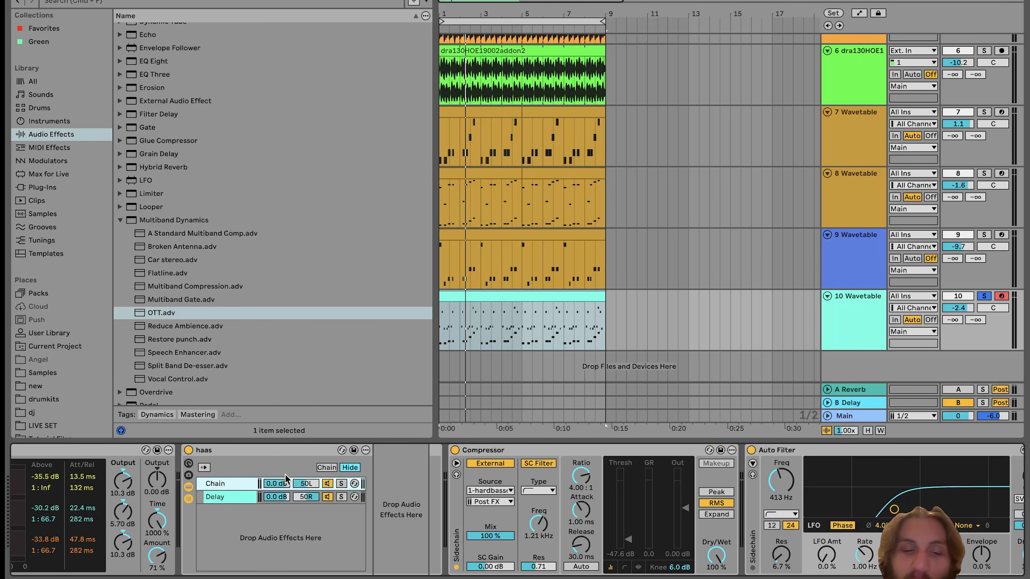
pyautogui.click(242, 500)
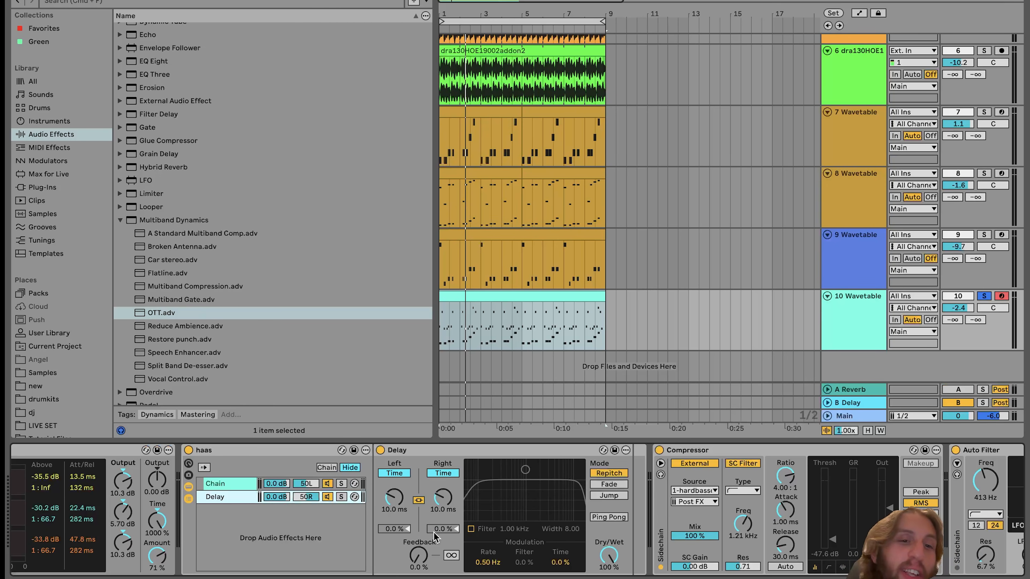
pyautogui.click(202, 451)
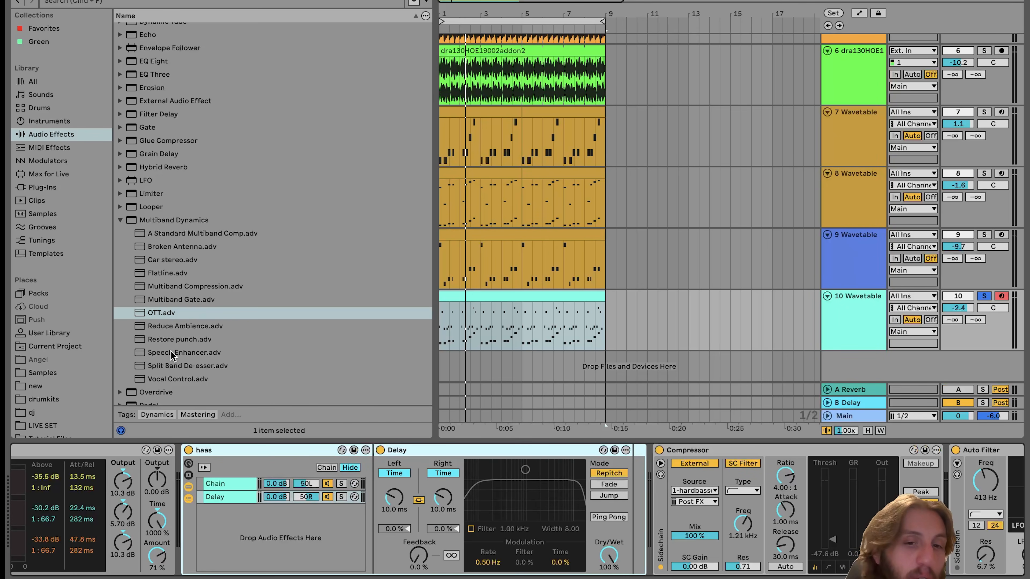
# Try a 105 ms delay time in the haas rack's Delay during playback, and undo the change.
pyautogui.moveTo(439, 510); pyautogui.dragTo(444, 509)
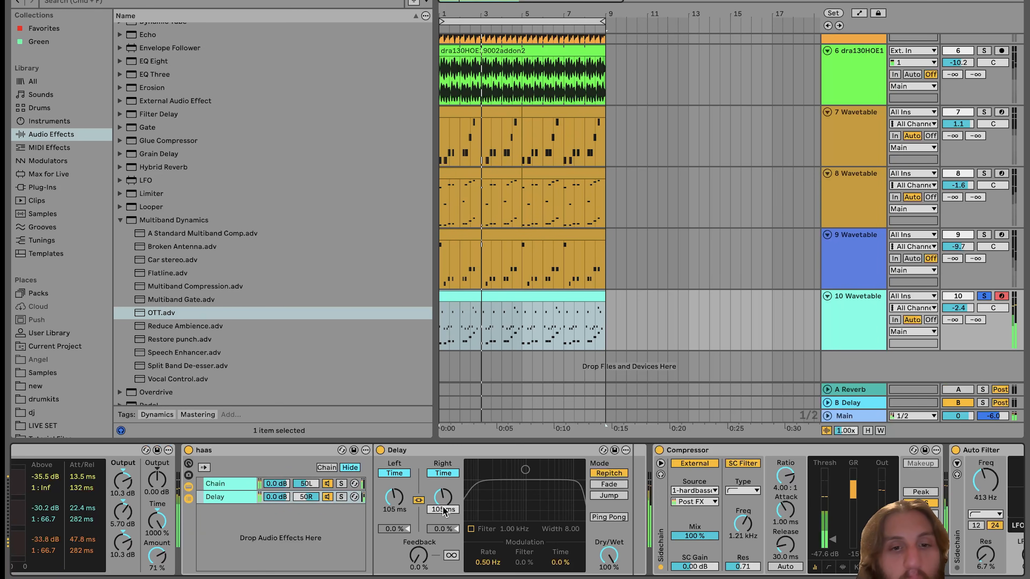
pyautogui.press('space')
pyautogui.press('super+z')
pyautogui.press('super+z')
pyautogui.press('super+z')
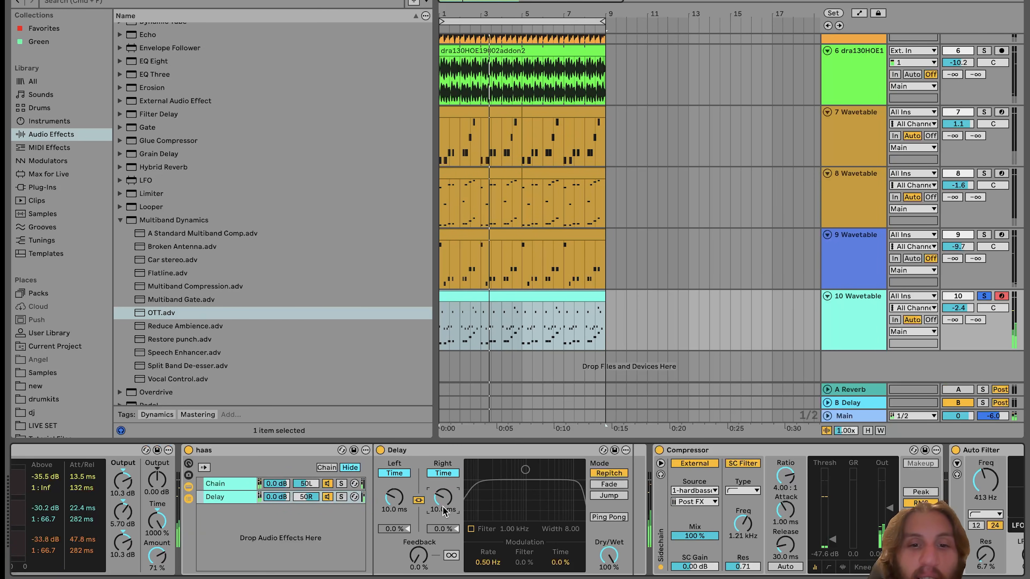
# Play 10 Wavetable with the haas rack bypassed and switch the rack back on to compare the stereo width.
pyautogui.press('space')
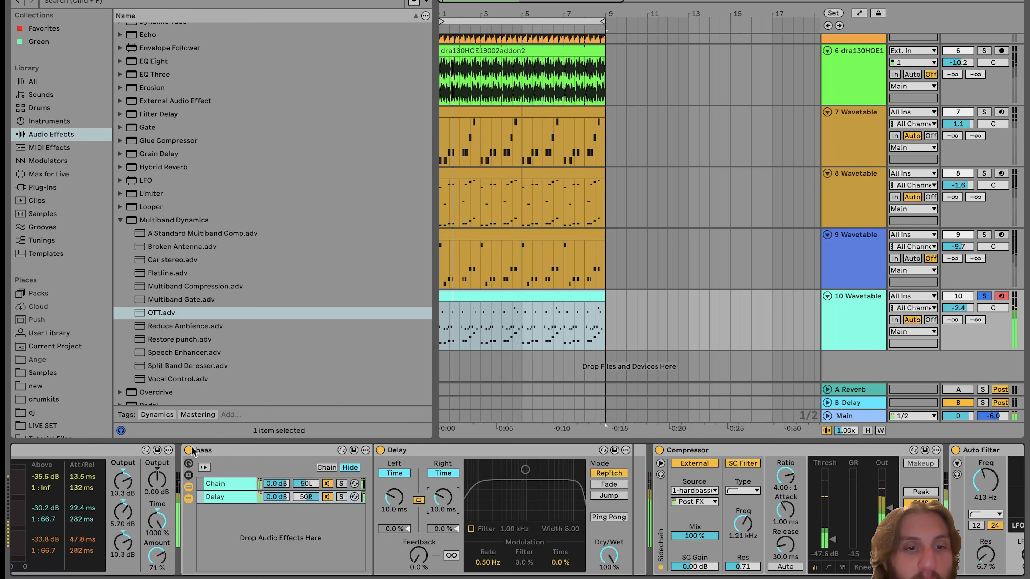
pyautogui.press('space')
pyautogui.click(188, 450)
pyautogui.press('space')
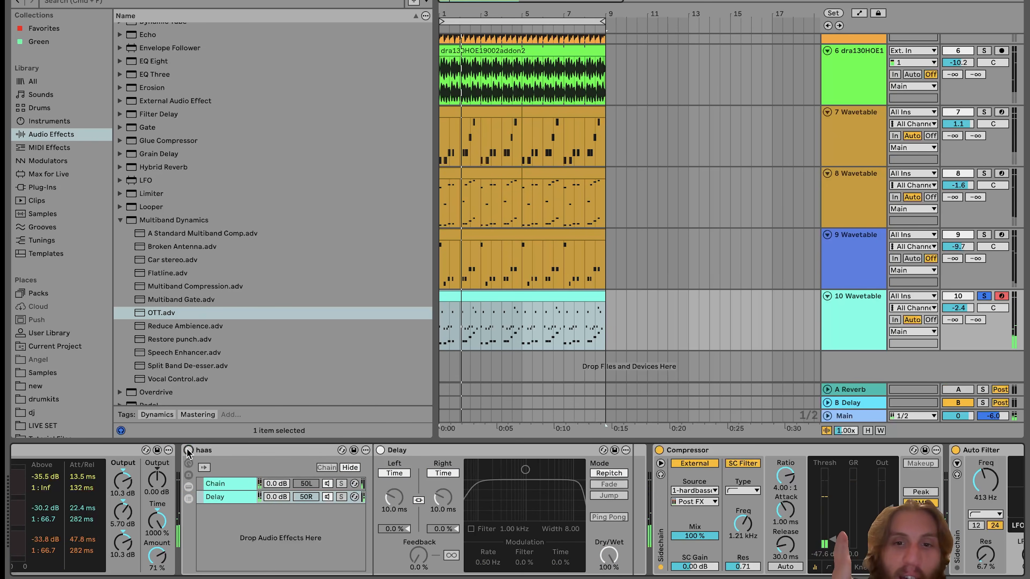
pyautogui.press('space')
pyautogui.press('space')
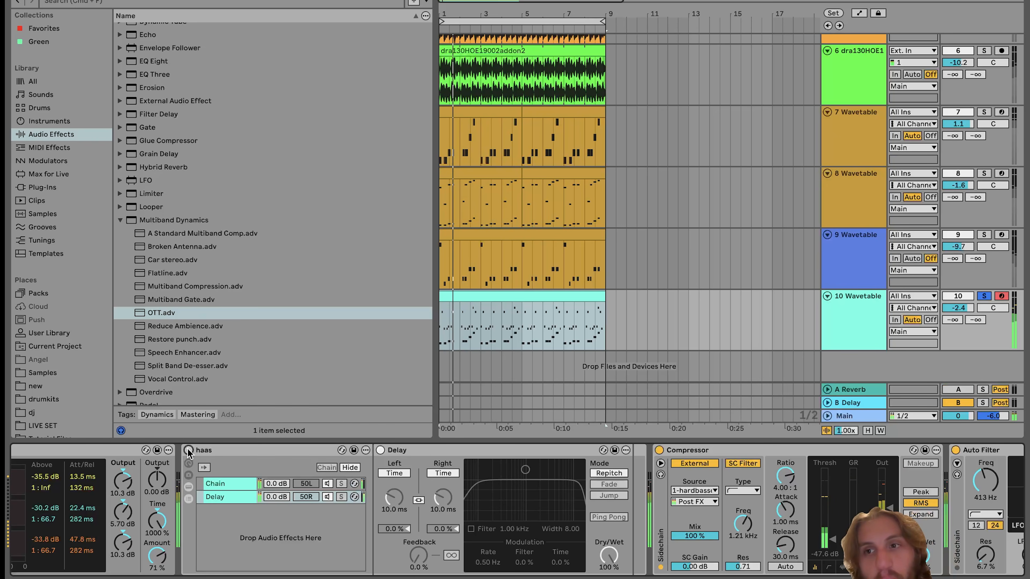
pyautogui.click(188, 449)
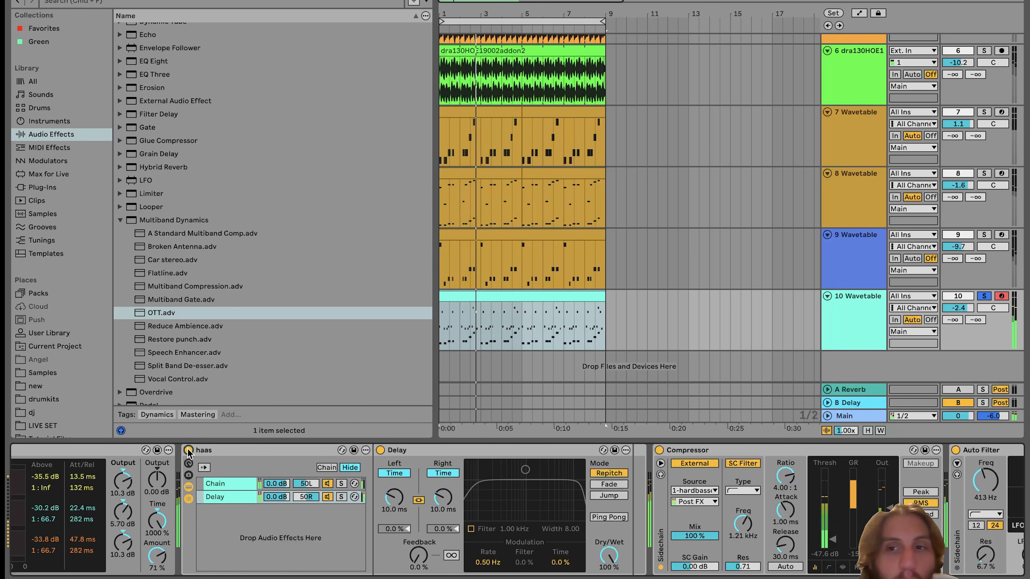
# Show the Compressor and Auto Filter on 10 Wavetable, unsolo the track and play the full arrangement.
pyautogui.hscroll(8, 329, 497)
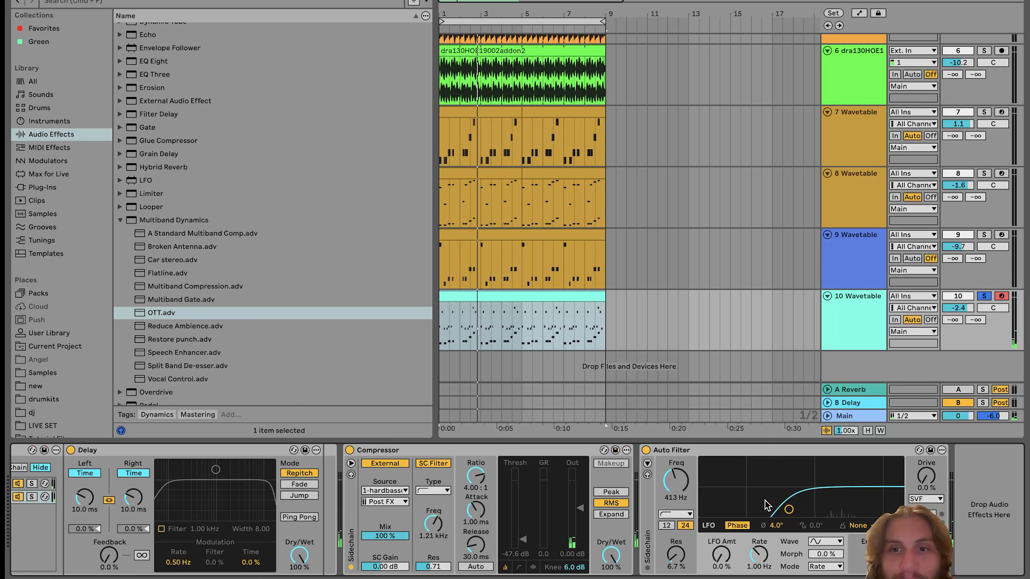
pyautogui.click(984, 296)
pyautogui.press('space')
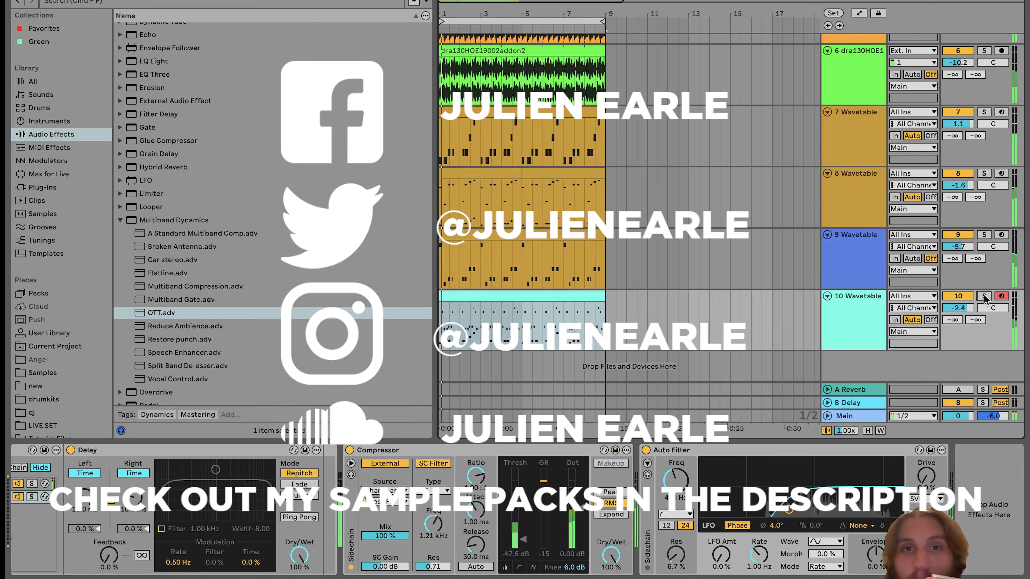
pyautogui.click(844, 325)
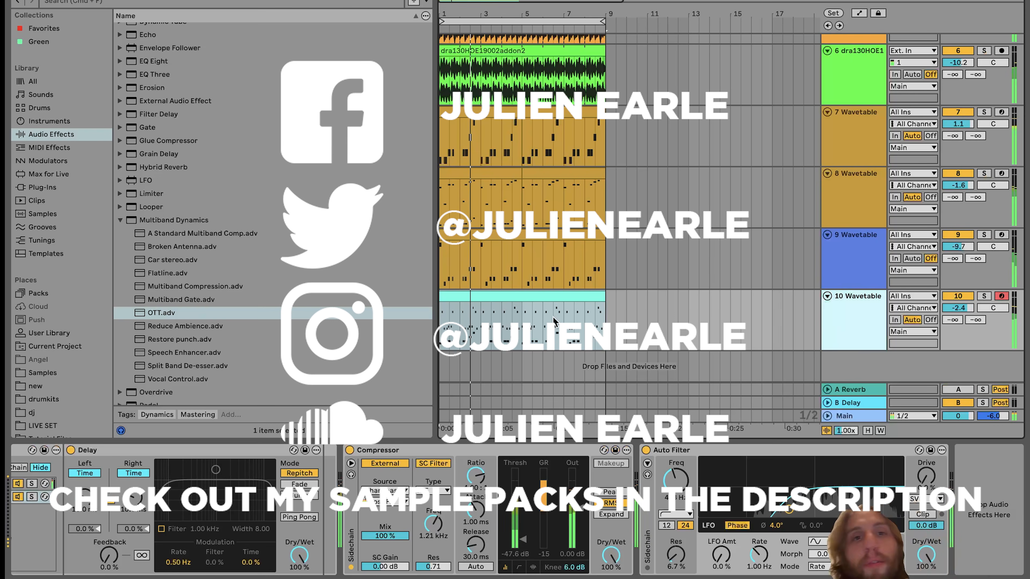